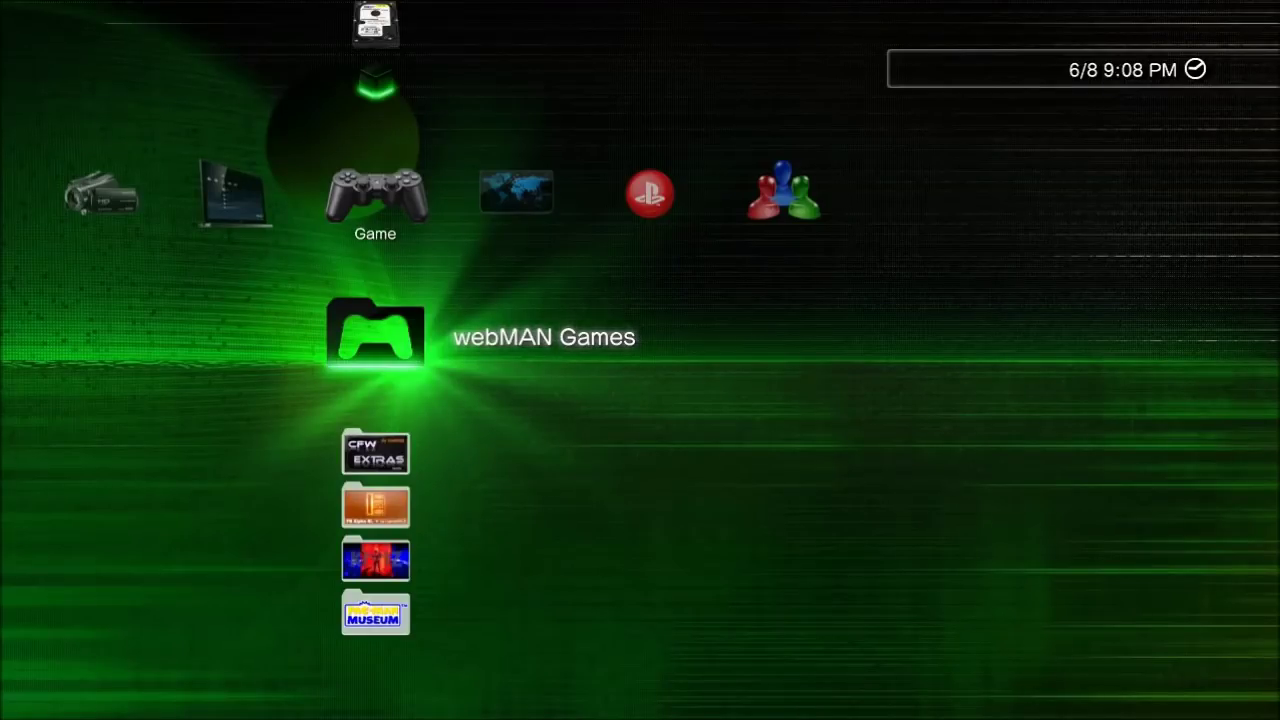
Review the webMAN MOD setup page from the webMAN Games folder, and return to the Game category
key("Return")
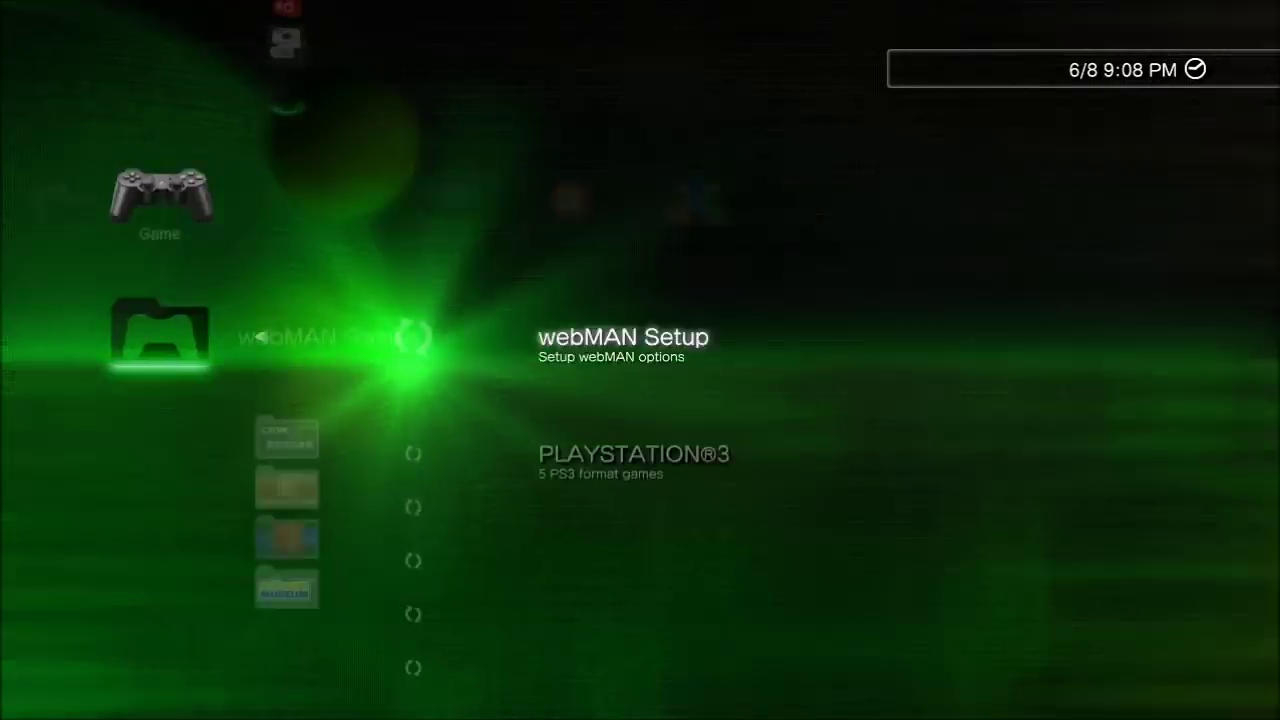
key("Return")
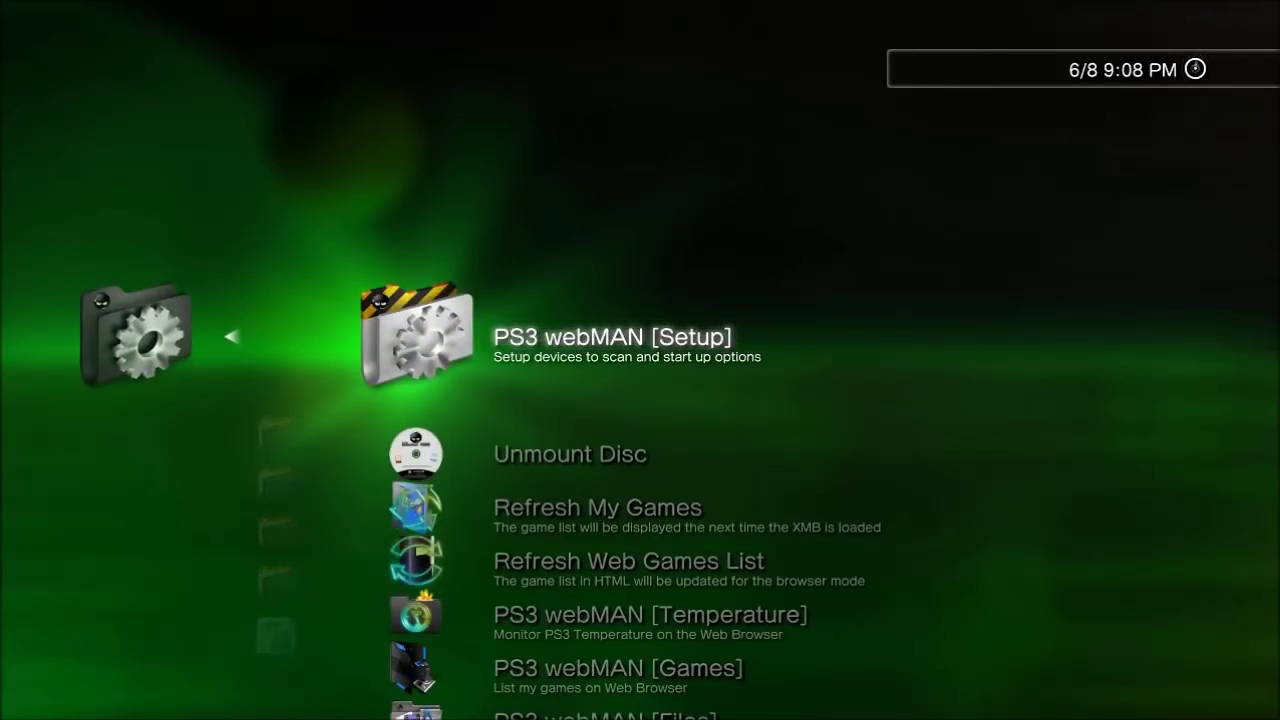
key("Return")
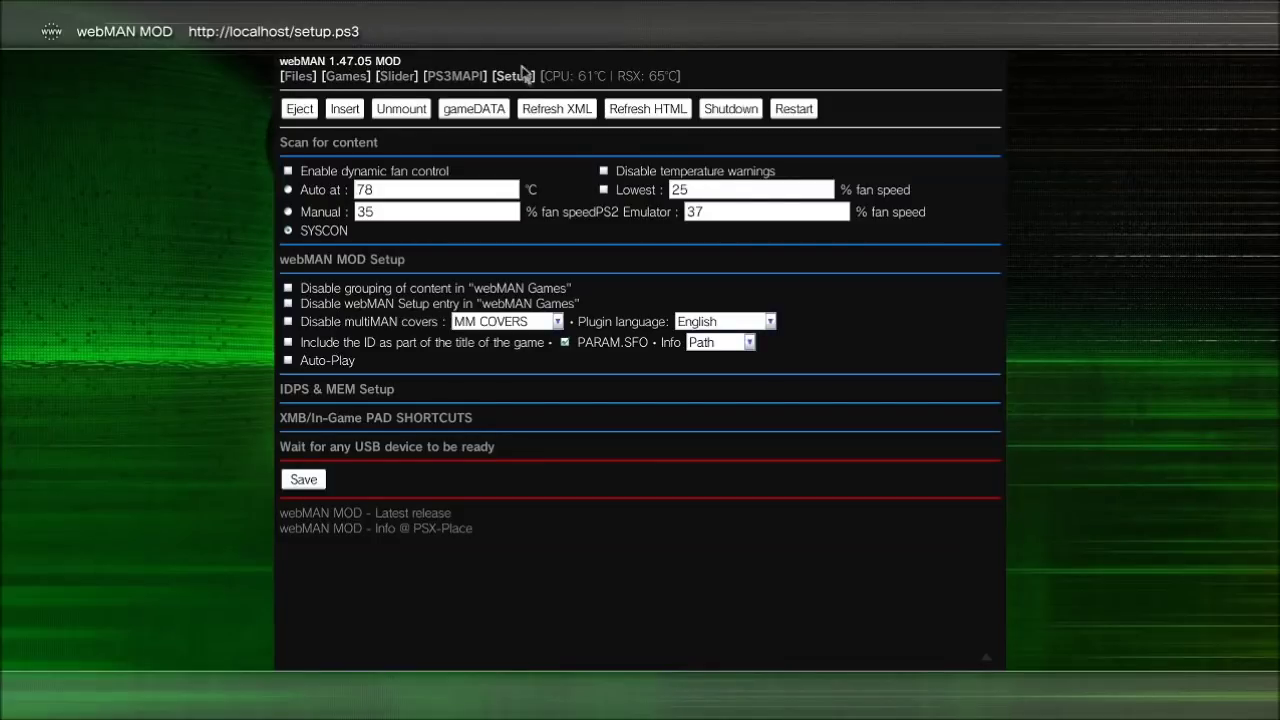
key("Escape")
key("Return")
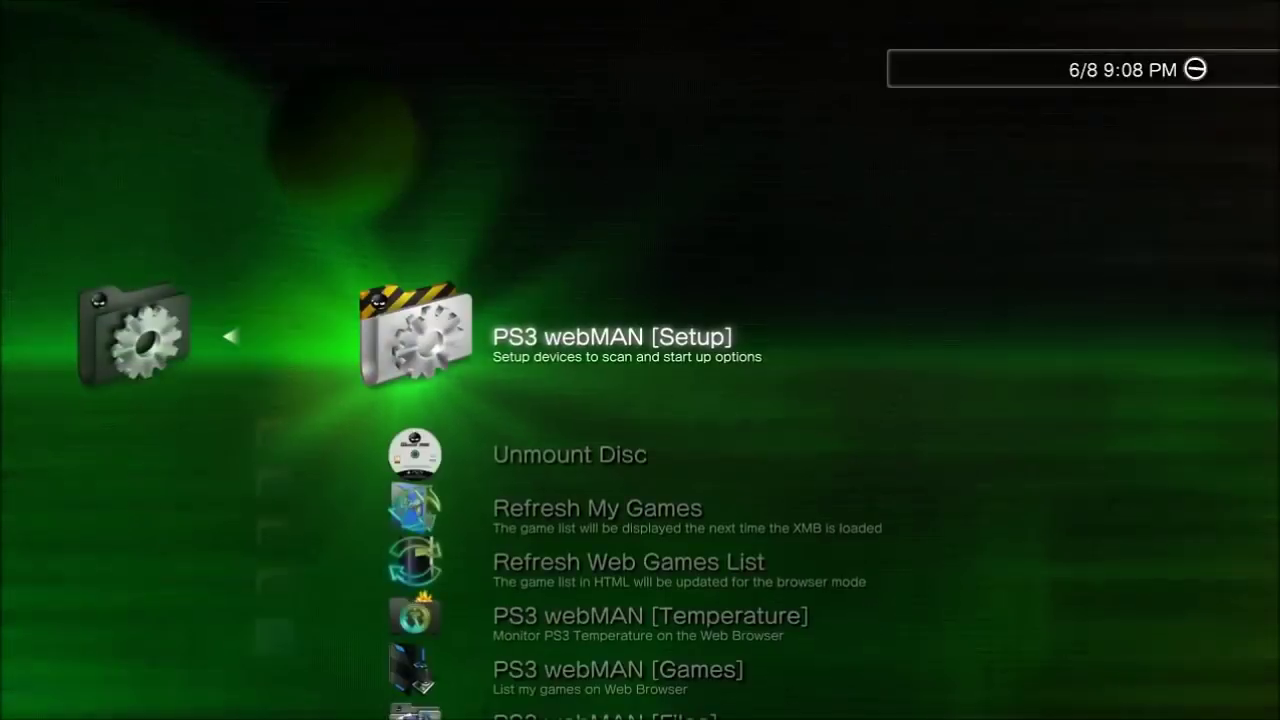
key("Escape")
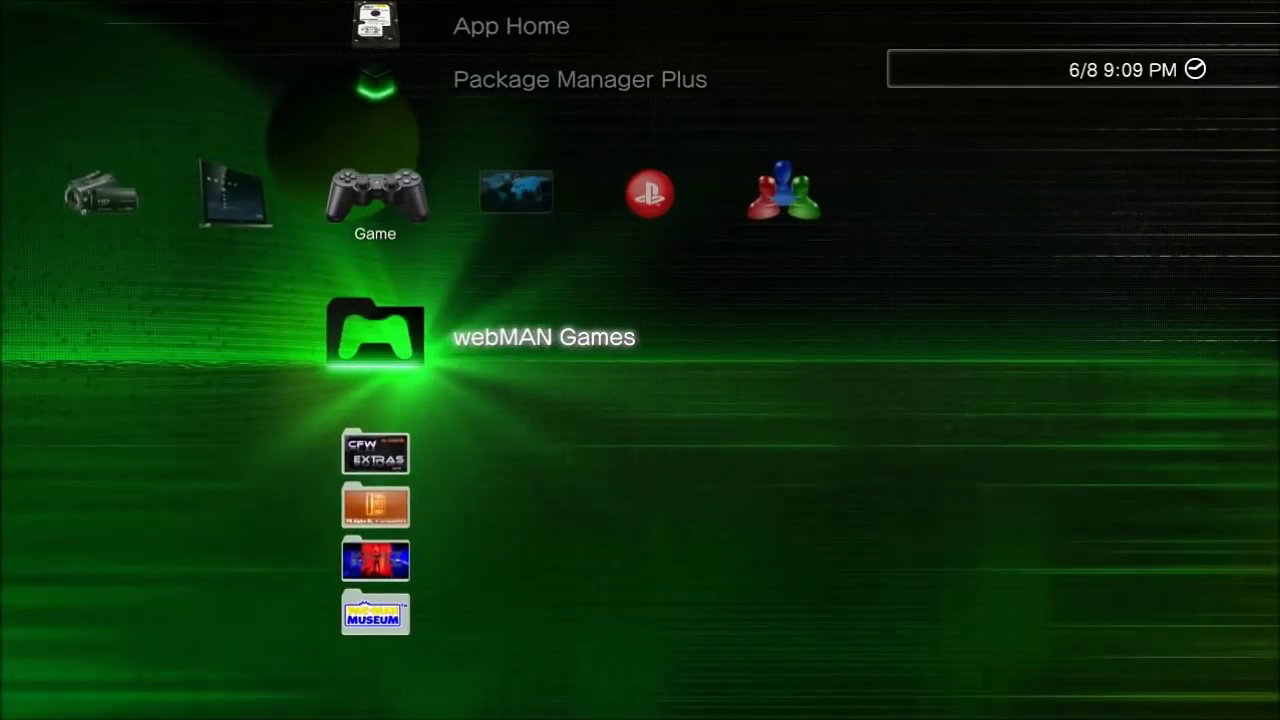
Browse the titles in the CFW Tools folder
key("Down")
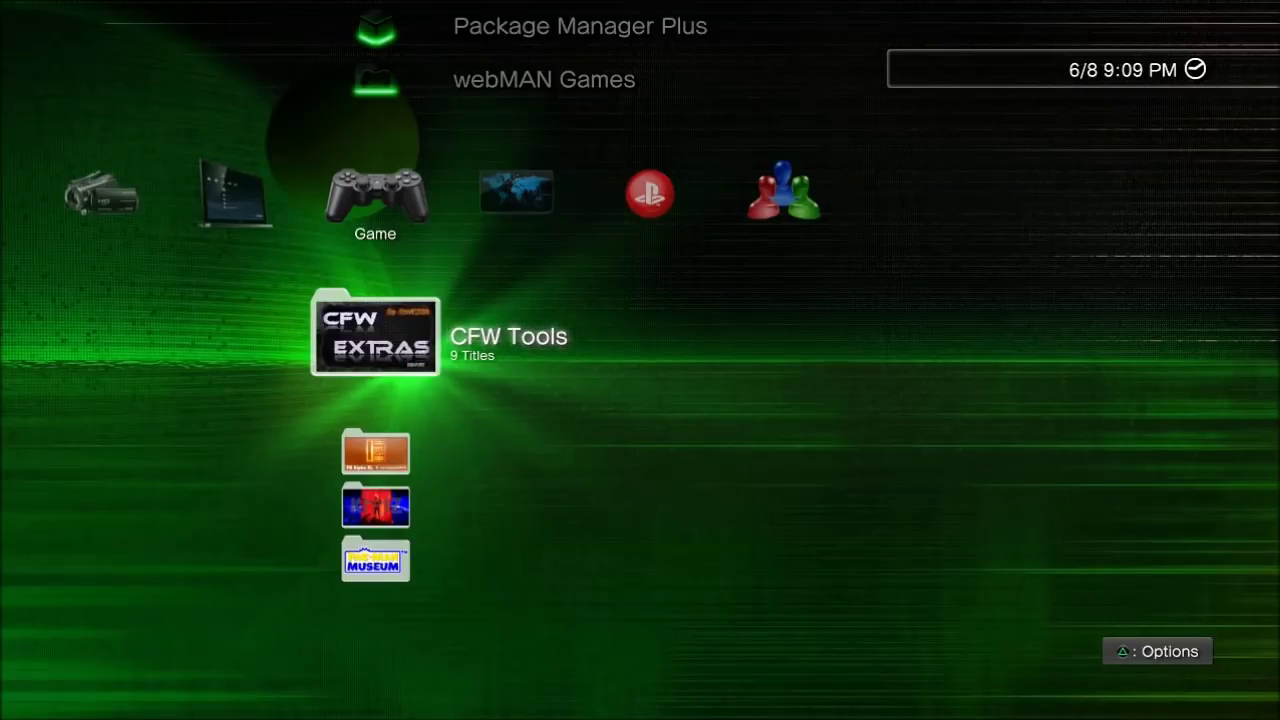
key("Return")
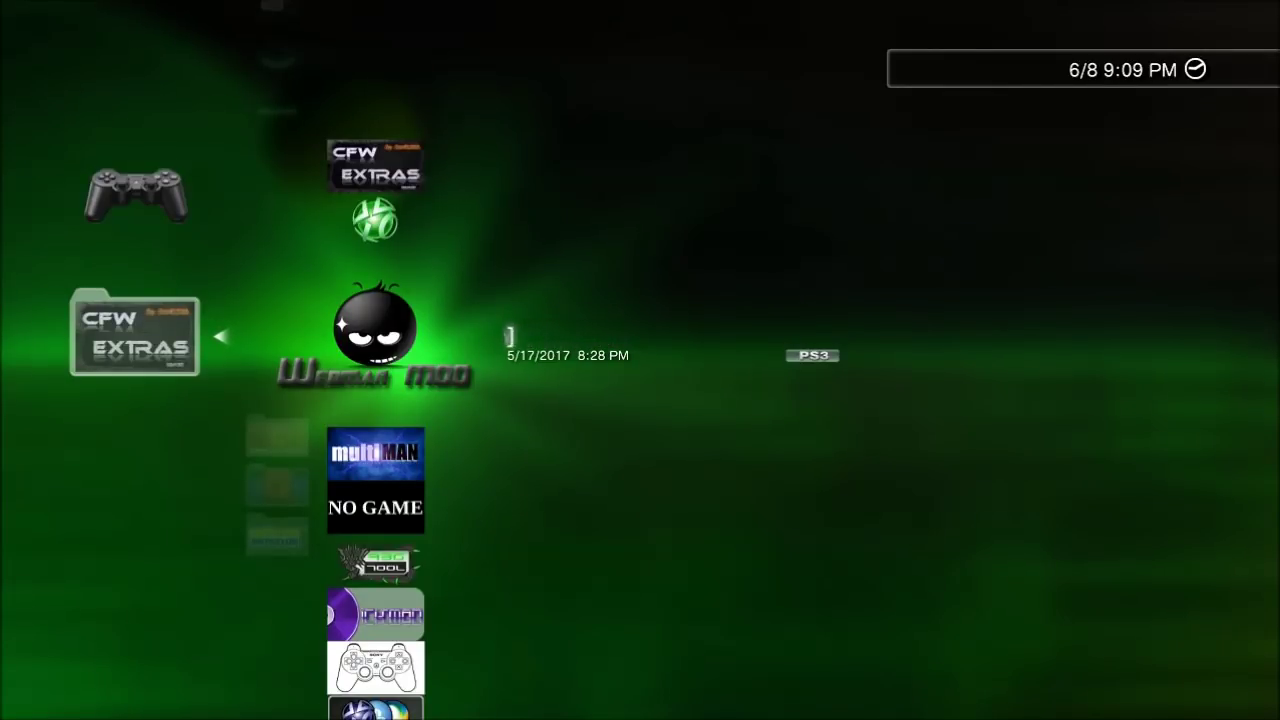
key("Down")
key("Down")
key("Down")
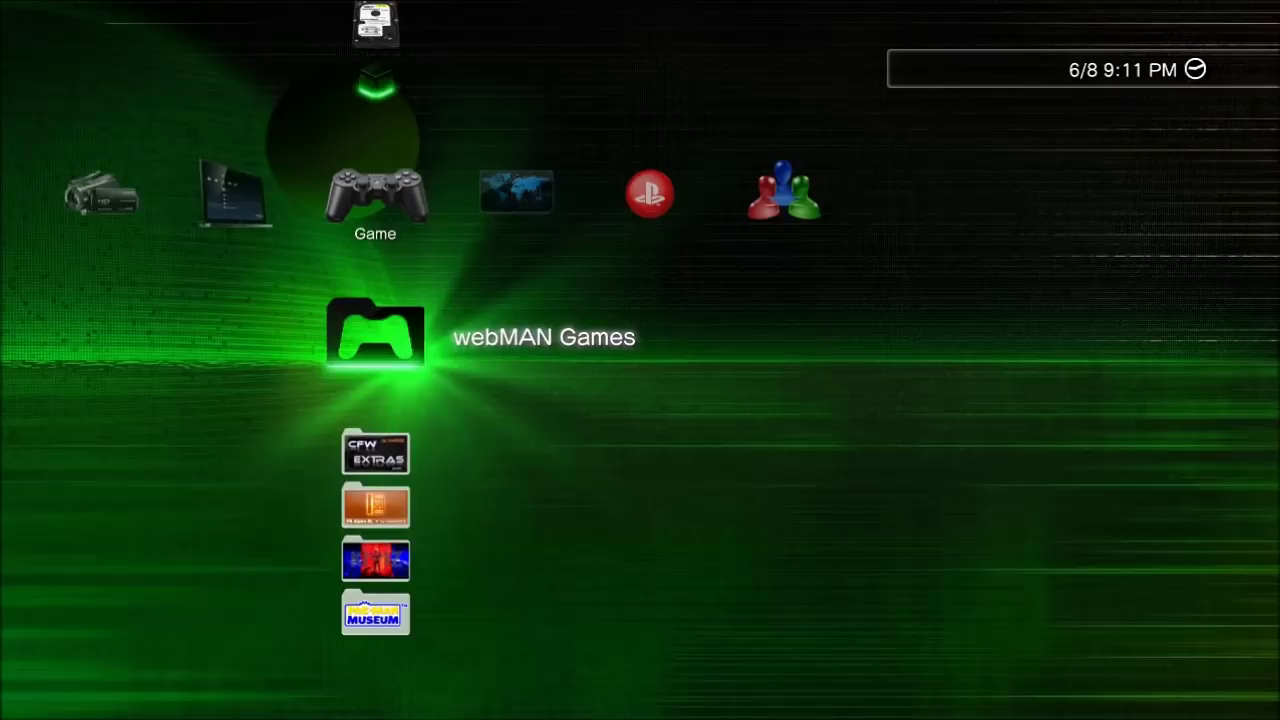
Look over the entries in the webMAN Games folder and return to the Game category
key("Down")
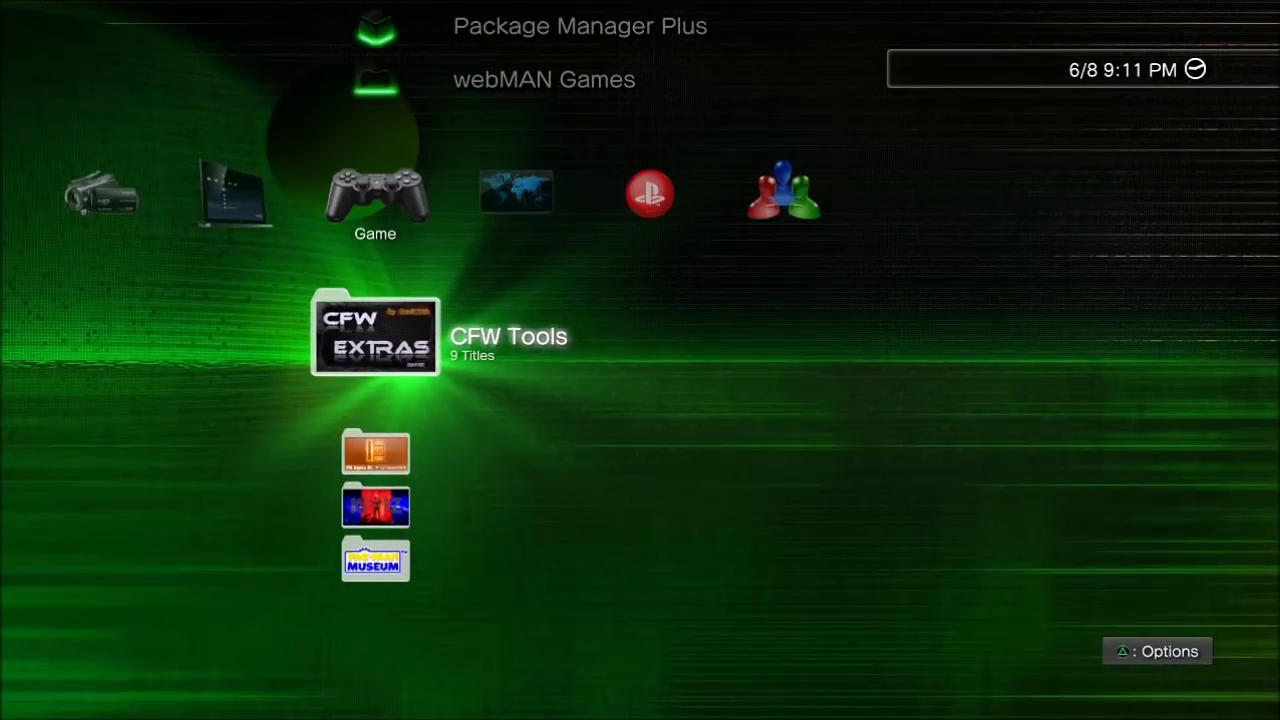
key("Up")
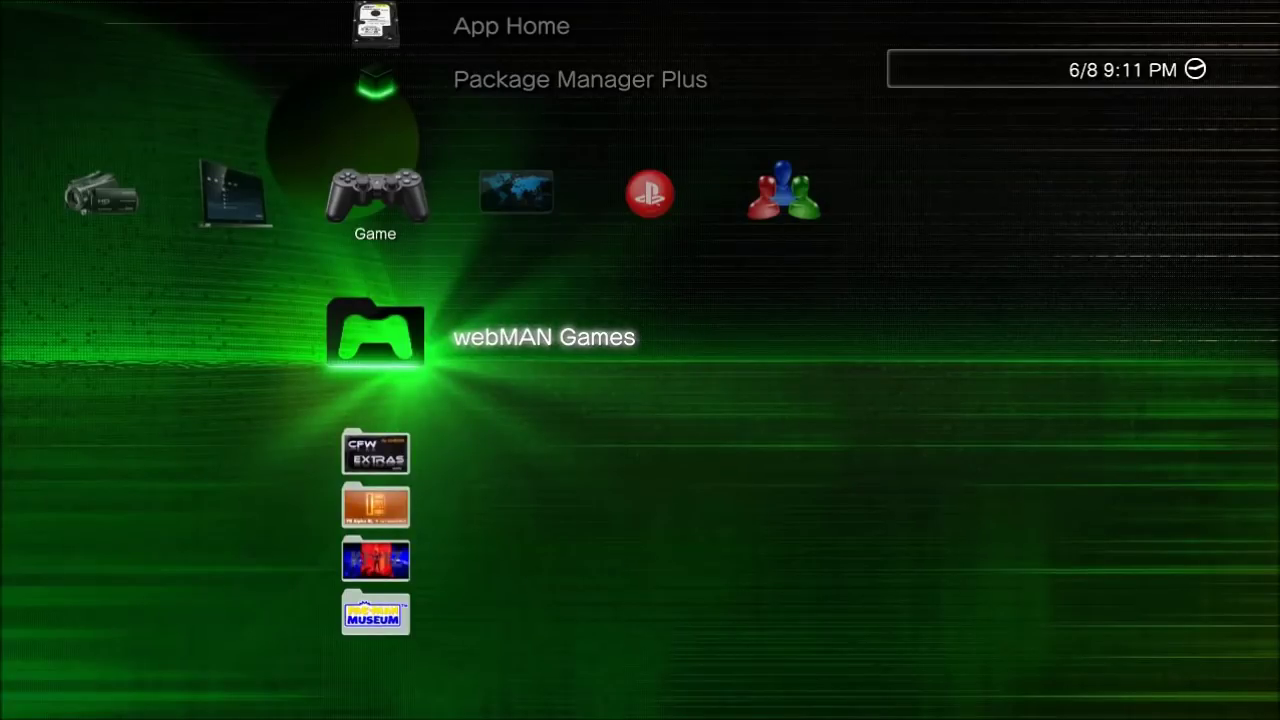
key("Down")
key("Up")
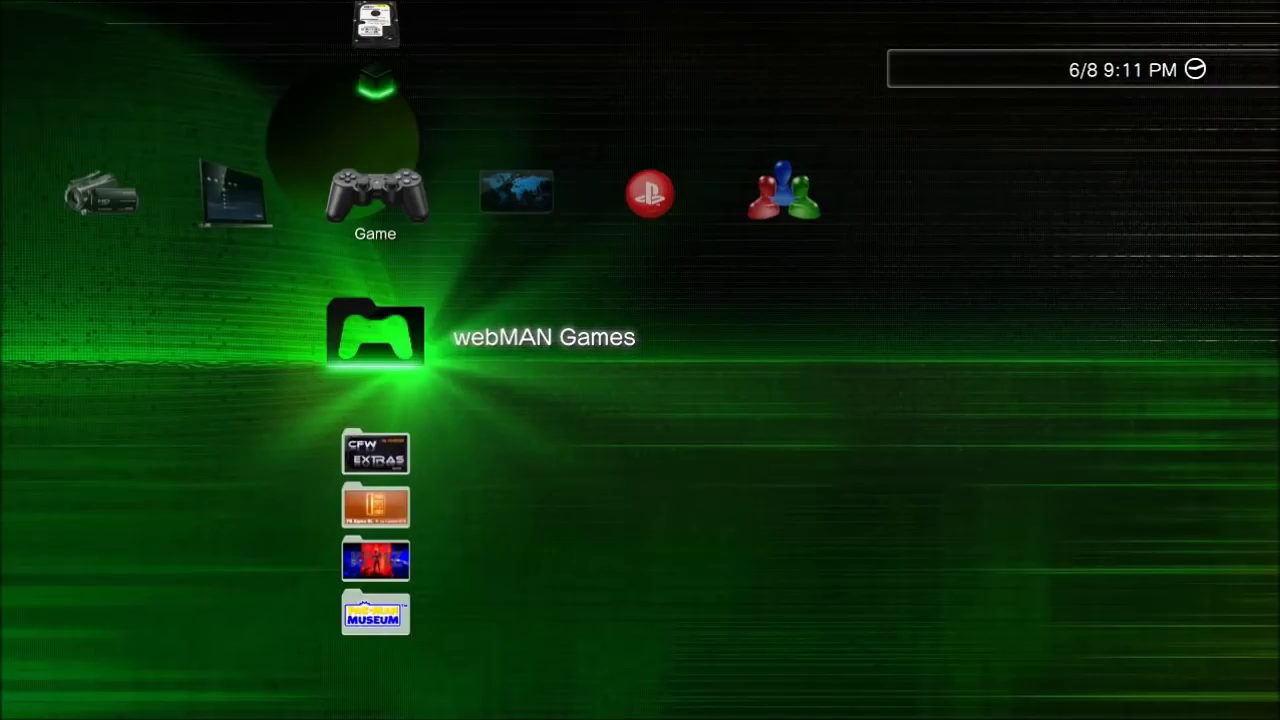
key("Return")
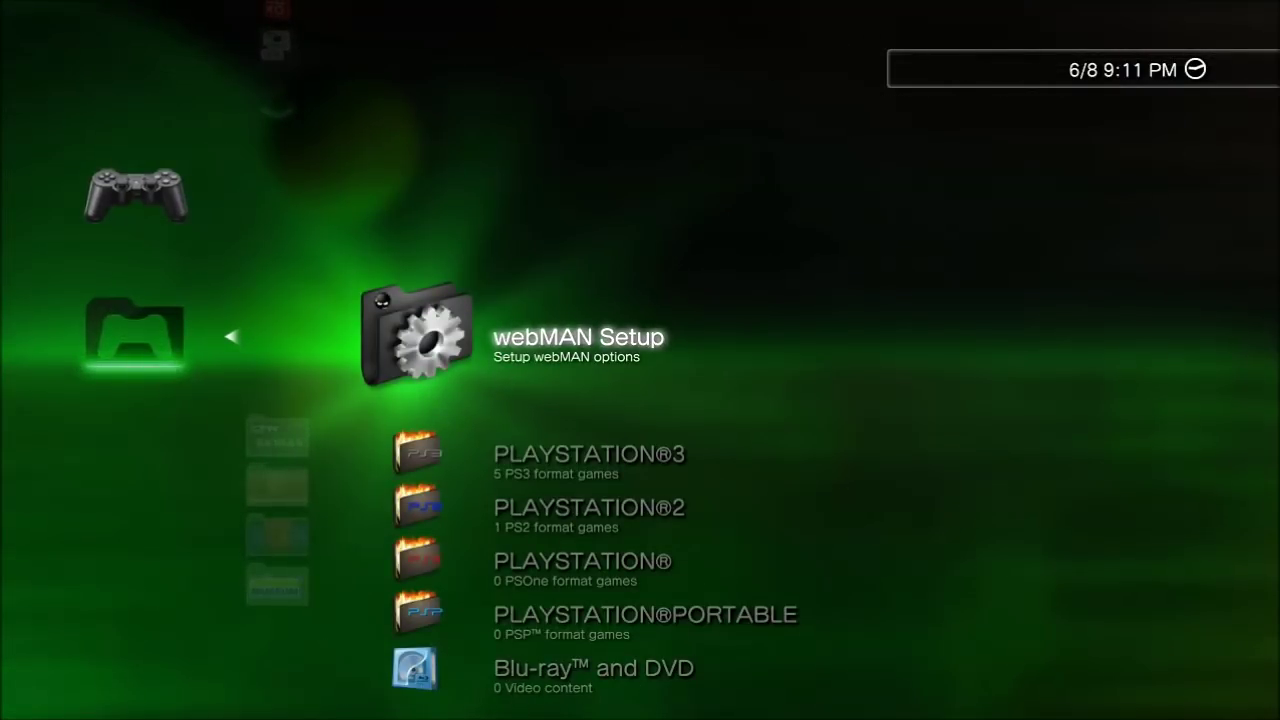
key("Escape")
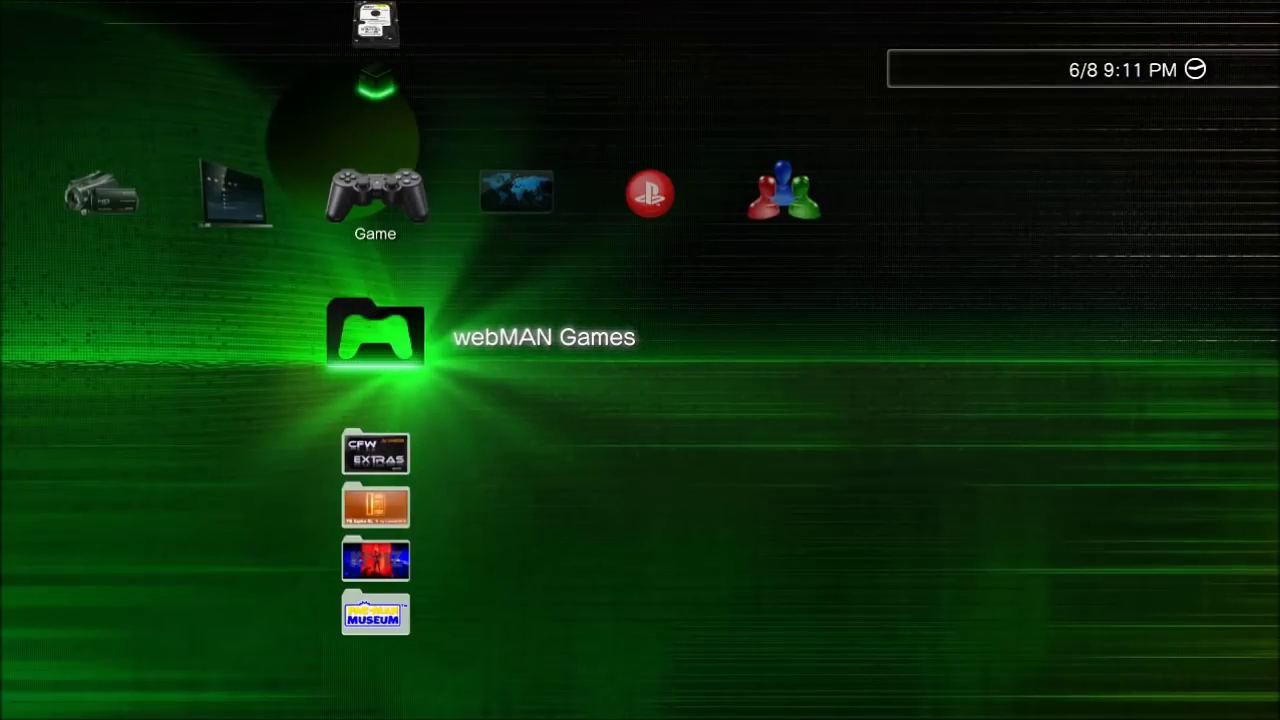
key("Down")
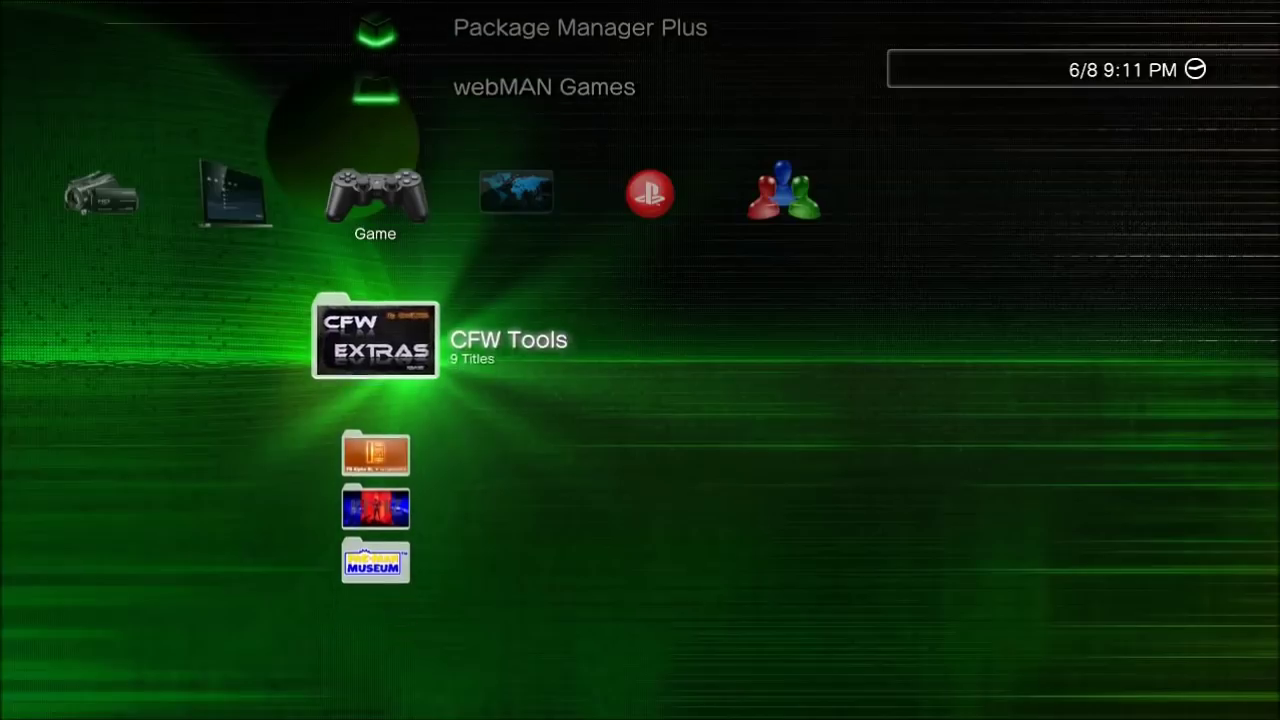
key("Up")
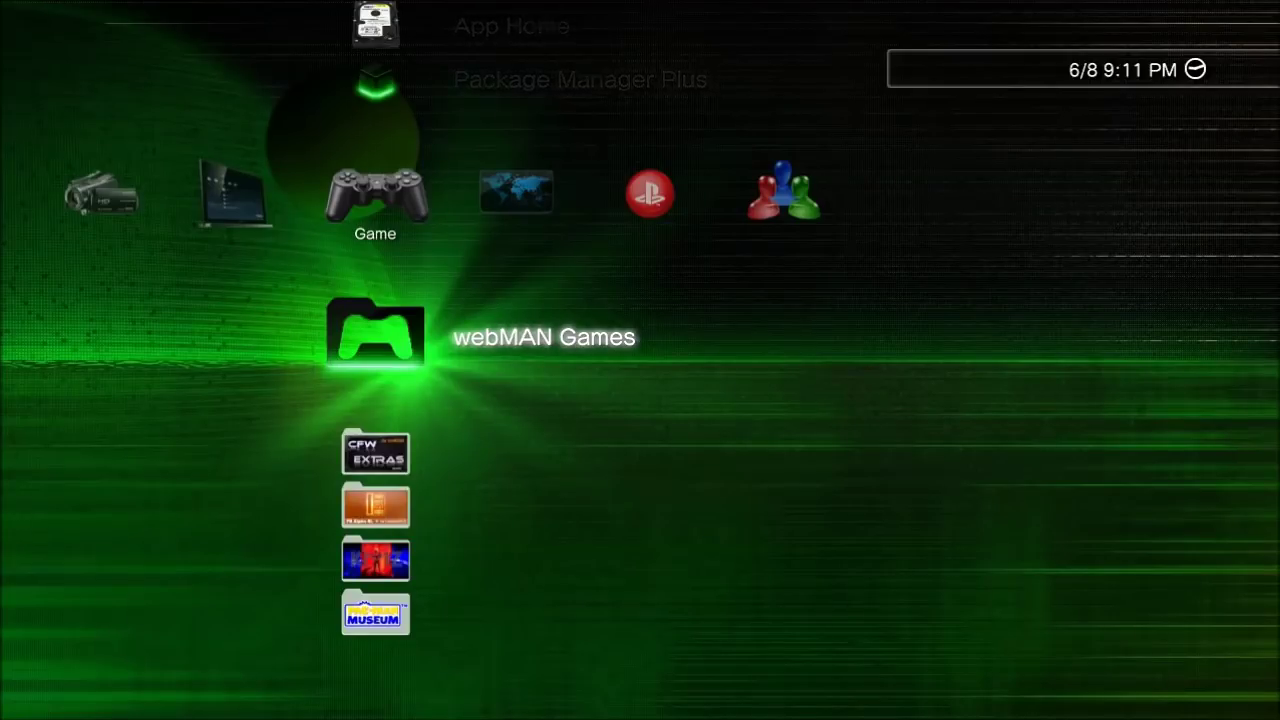
Delete the webMAN MOD 1.47.05 Updater from the CFW Tools folder
key("Down")
key("Return")
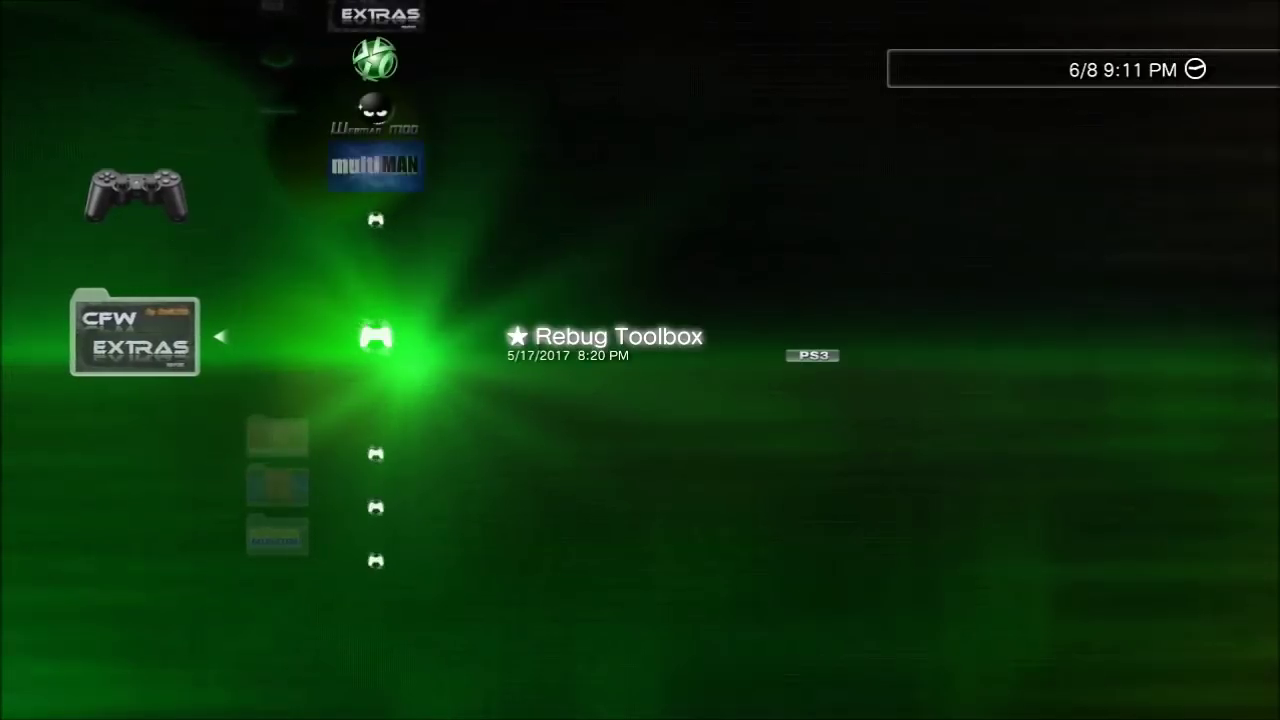
key("Up")
key("Up")
key("Up")
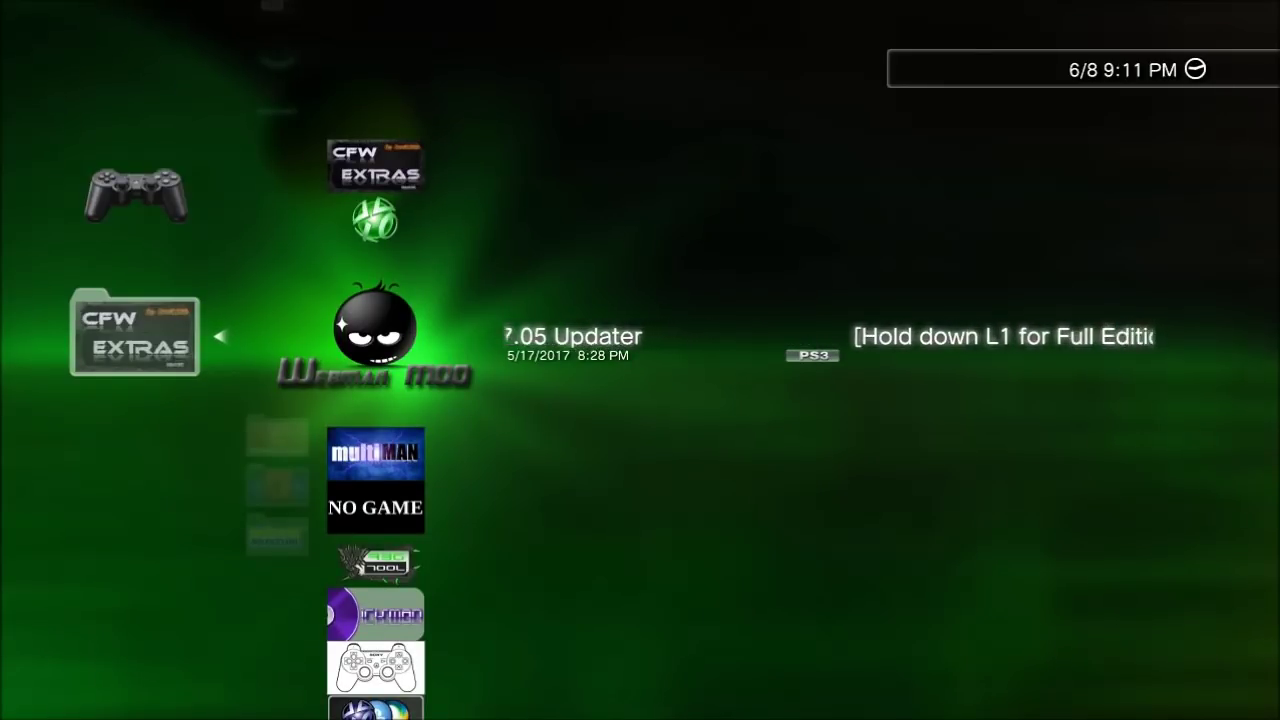
key("Menu")
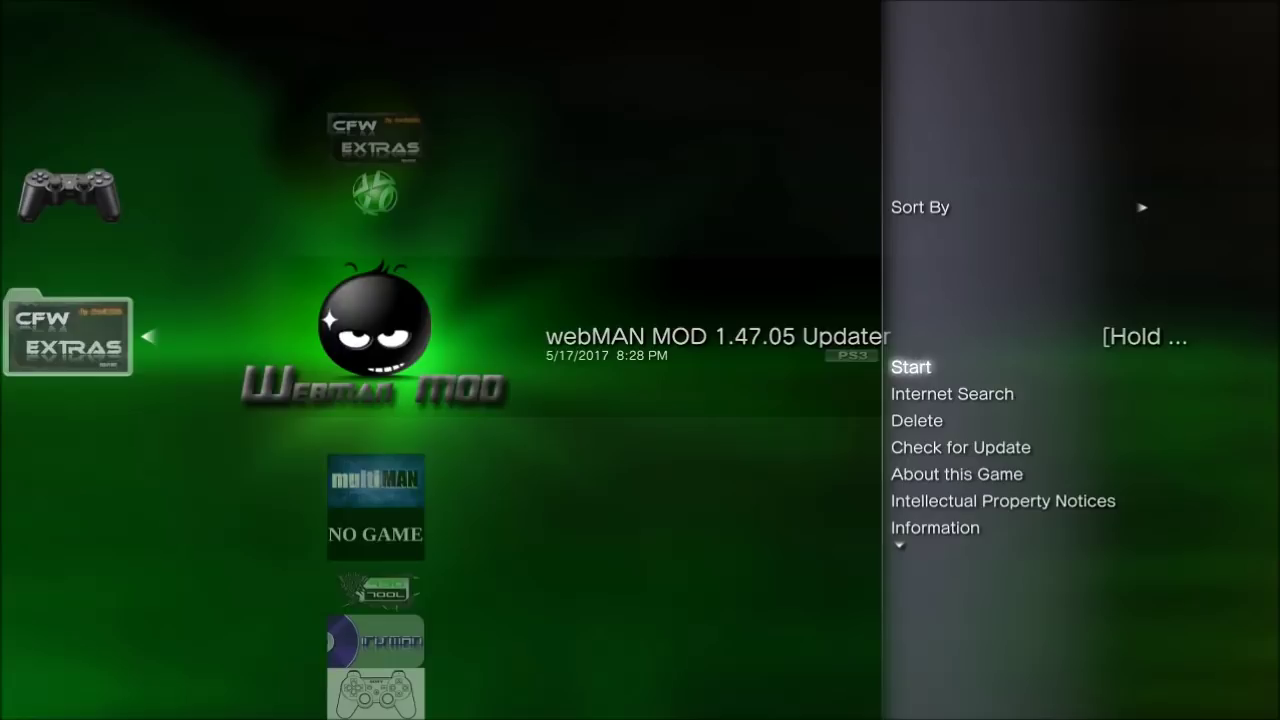
key("Down")
key("Down")
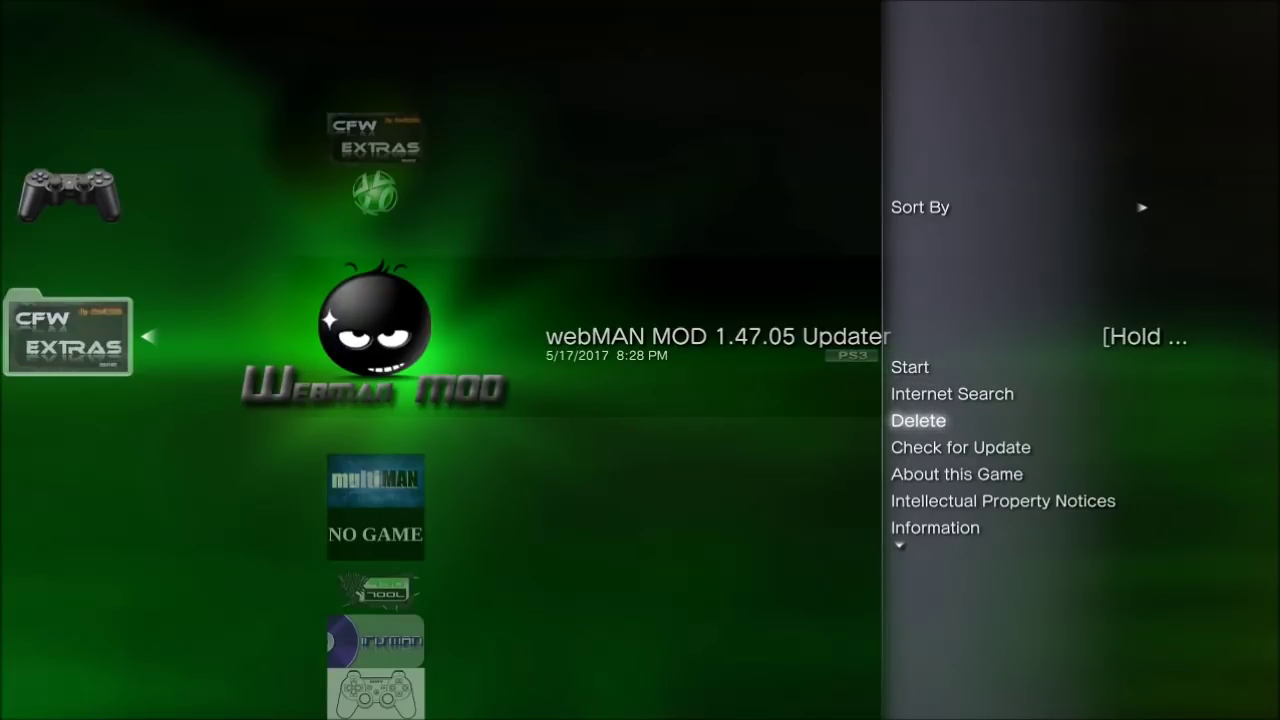
key("Return")
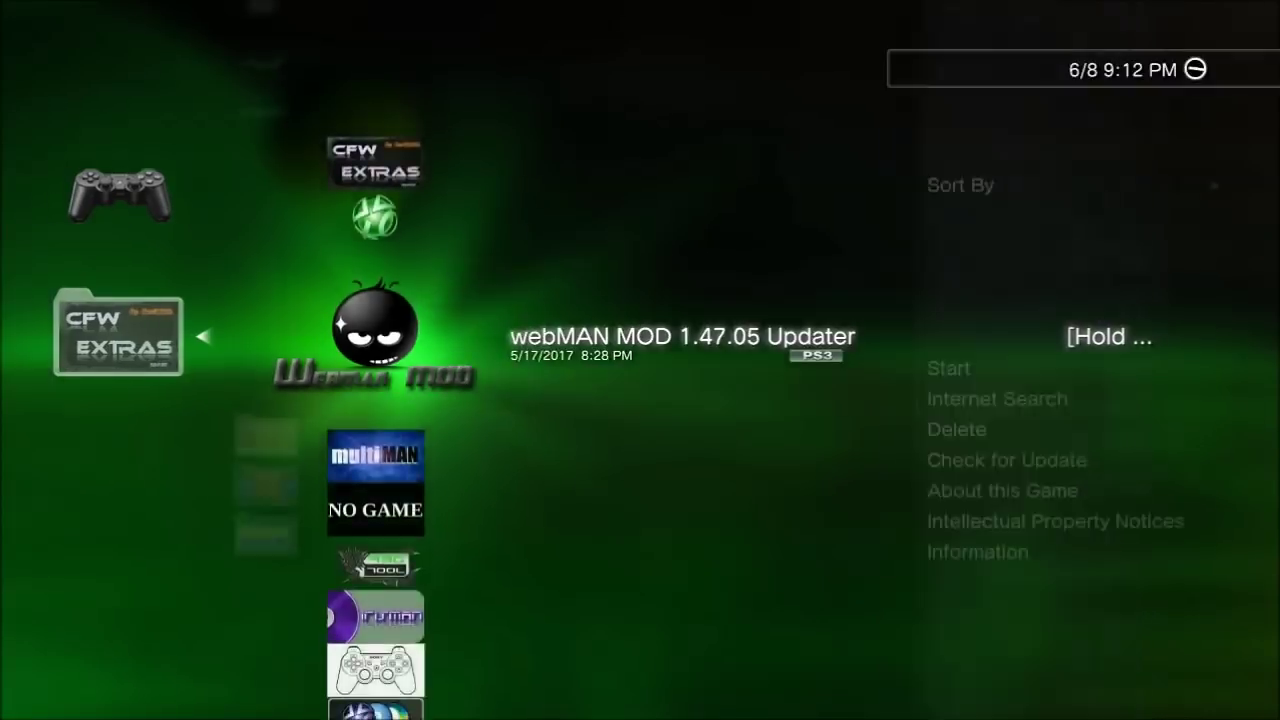
key("Left")
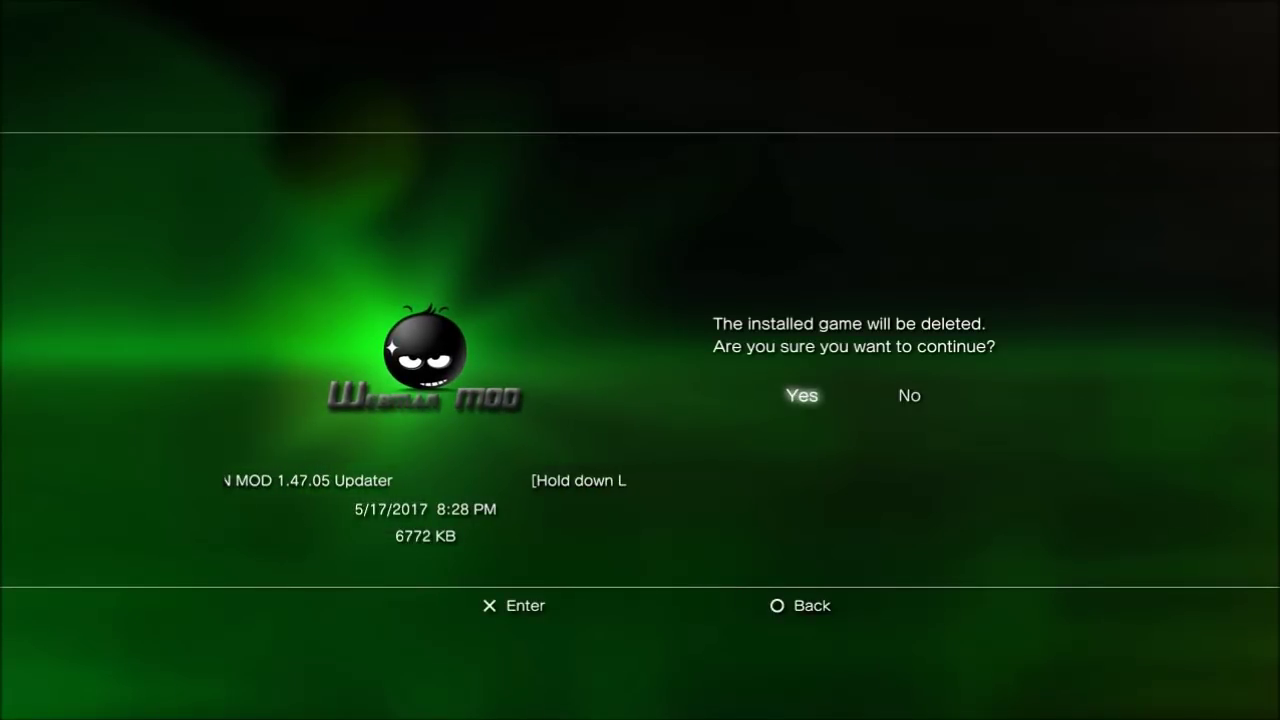
key("Return")
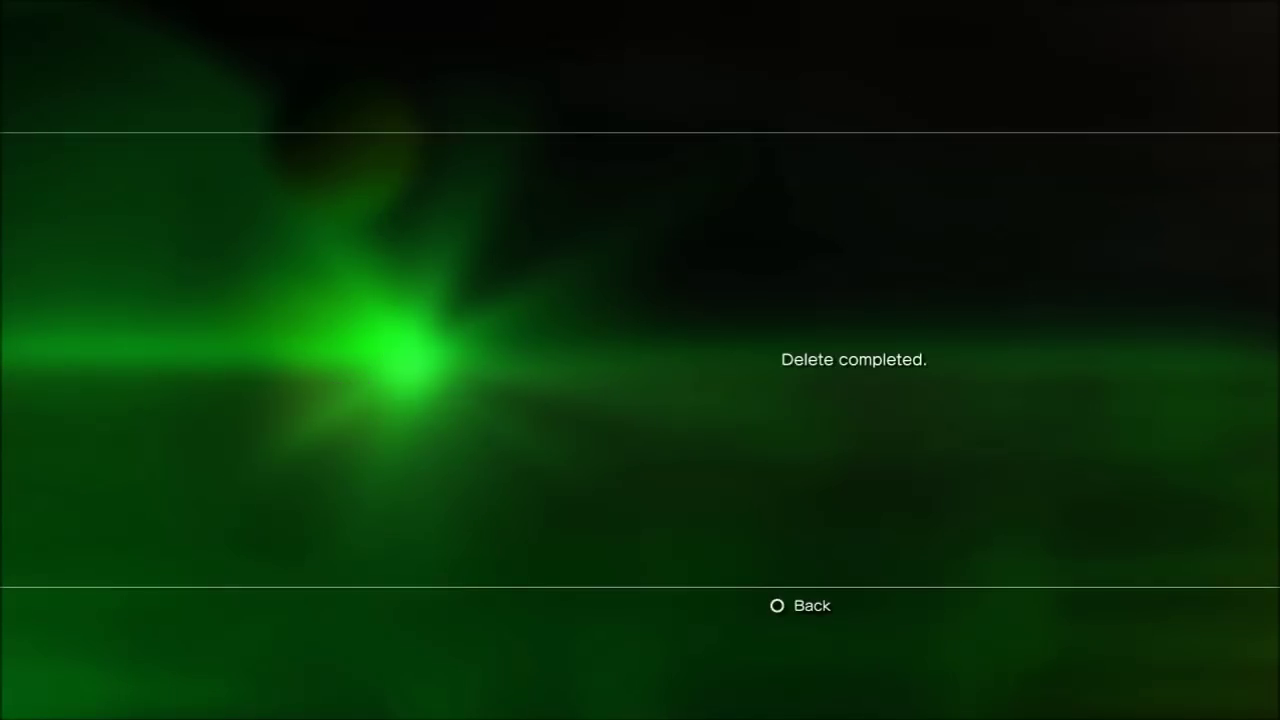
key("Escape")
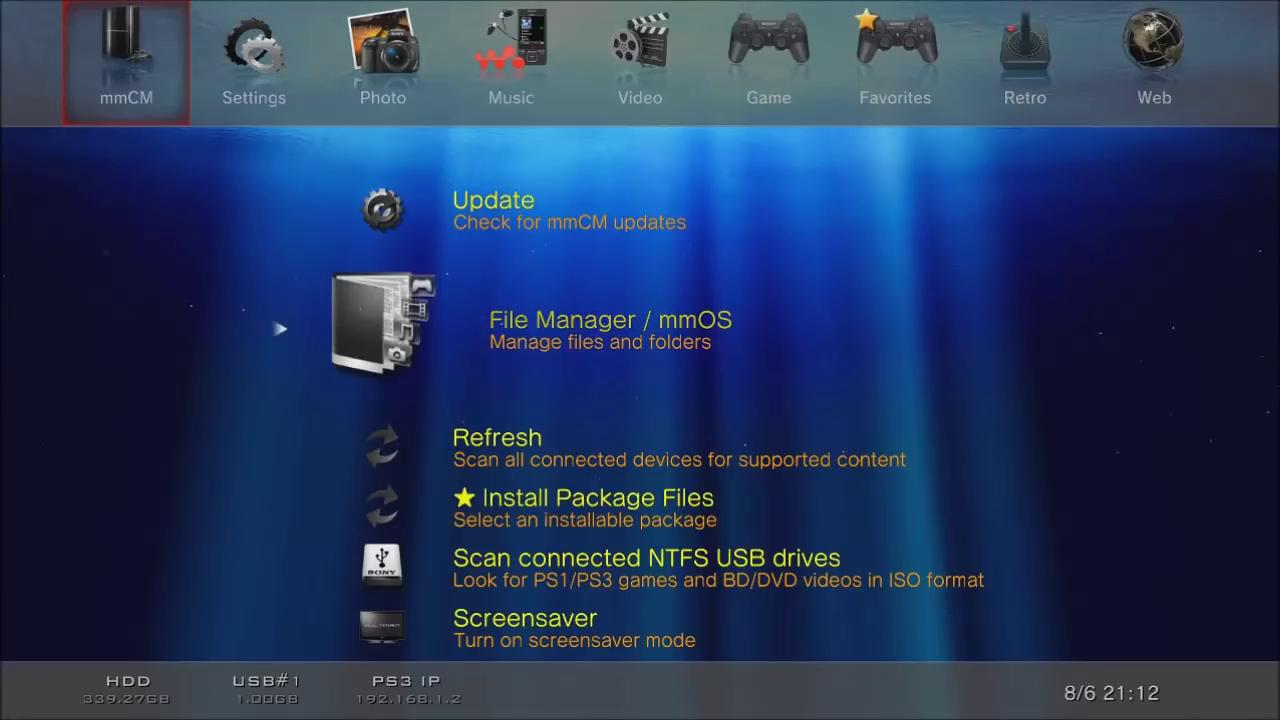
Open the mmOS file manager and go to the dev_hdd0 directory in PS3 Root
key("Return")
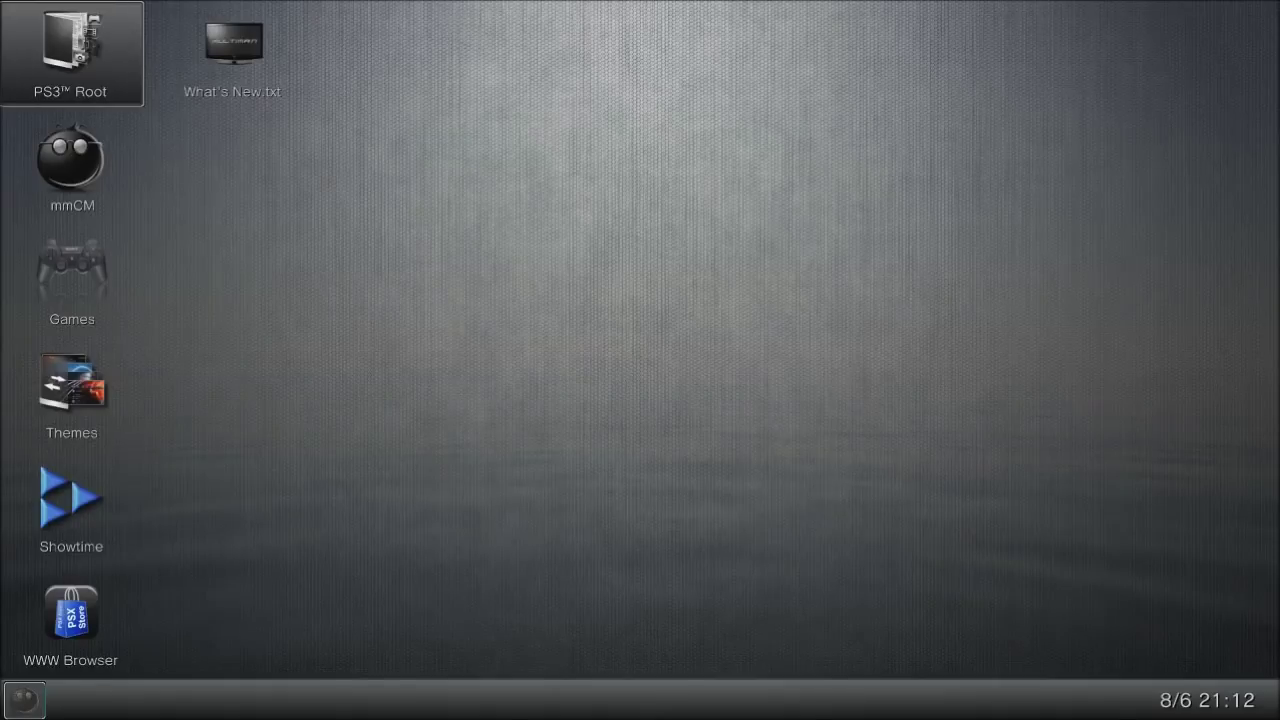
left_click(70, 52)
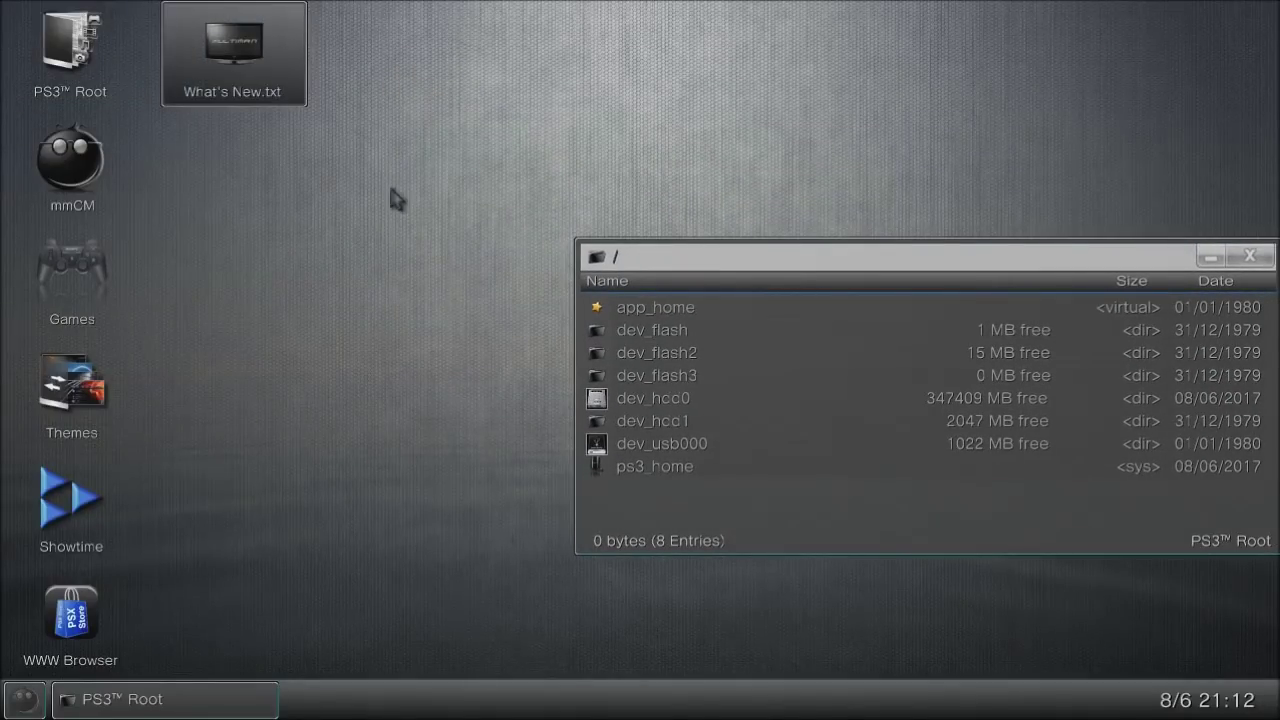
double_click(622, 400)
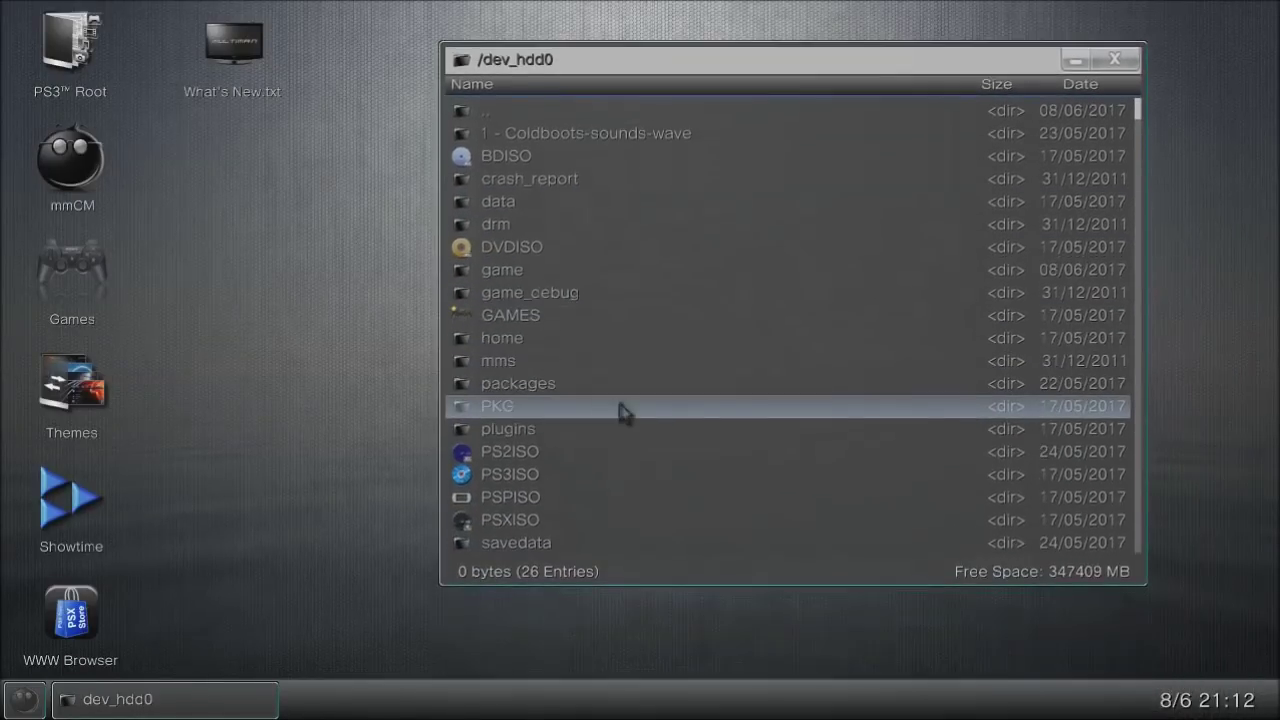
Delete the xmlhost folder from dev_hdd0
scroll(622, 410, "down", 8)
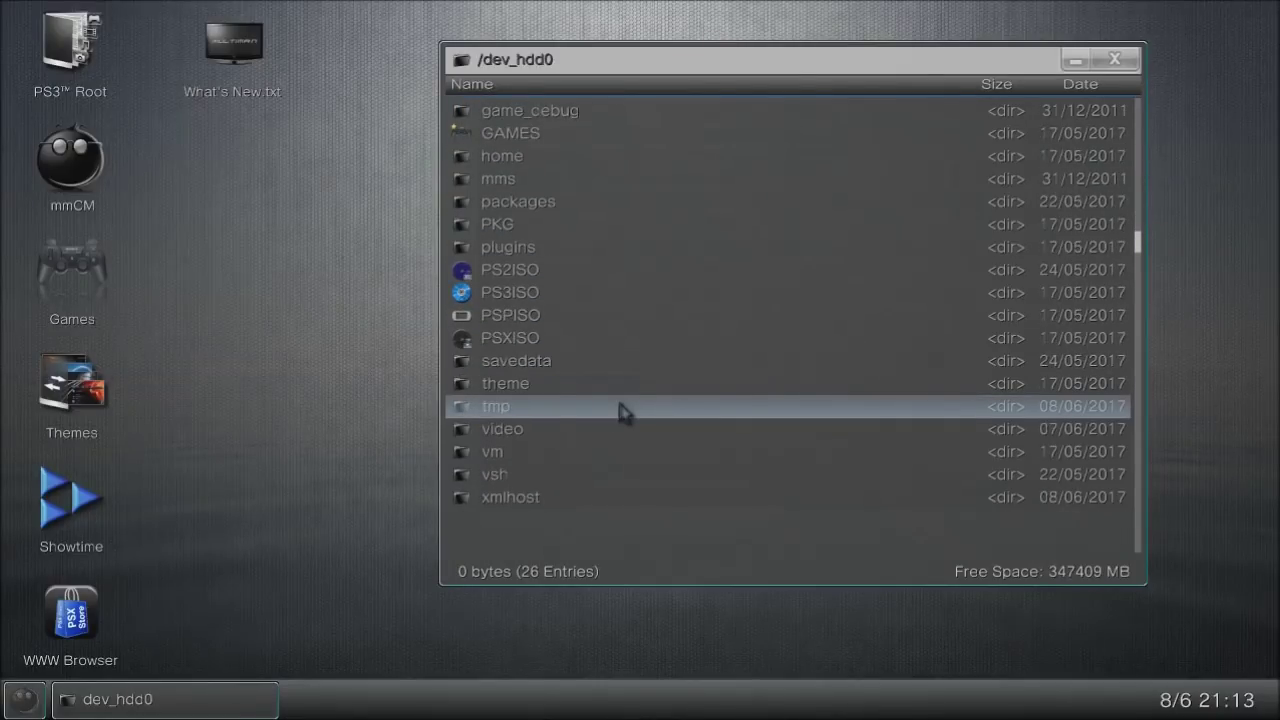
left_click(505, 505)
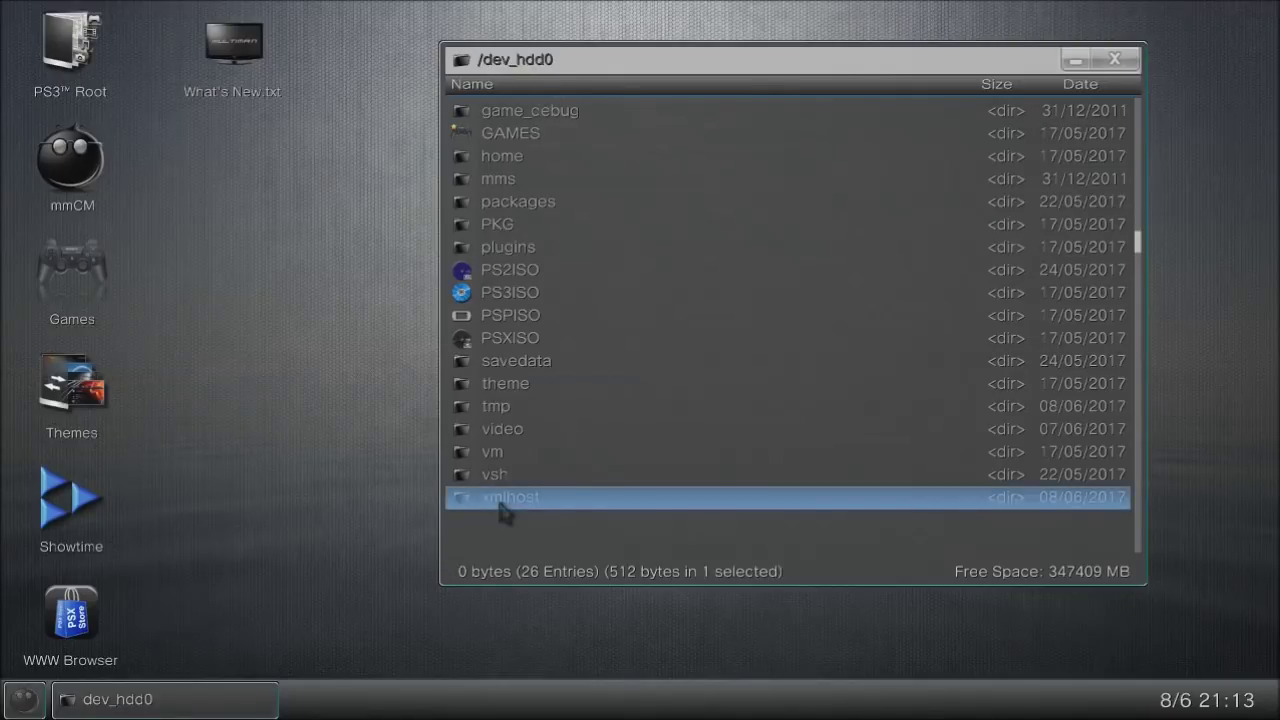
right_click(505, 512)
key("Down")
key("Down")
key("Down")
key("Return")
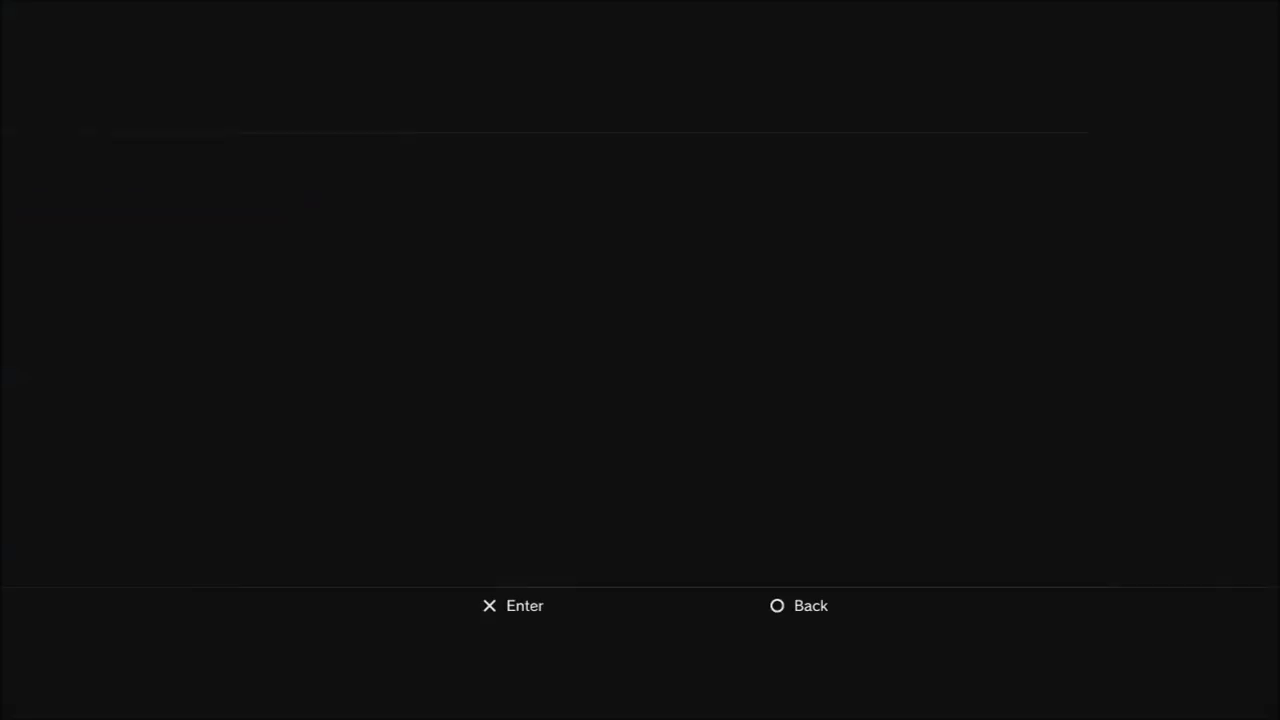
key("Left")
key("Return")
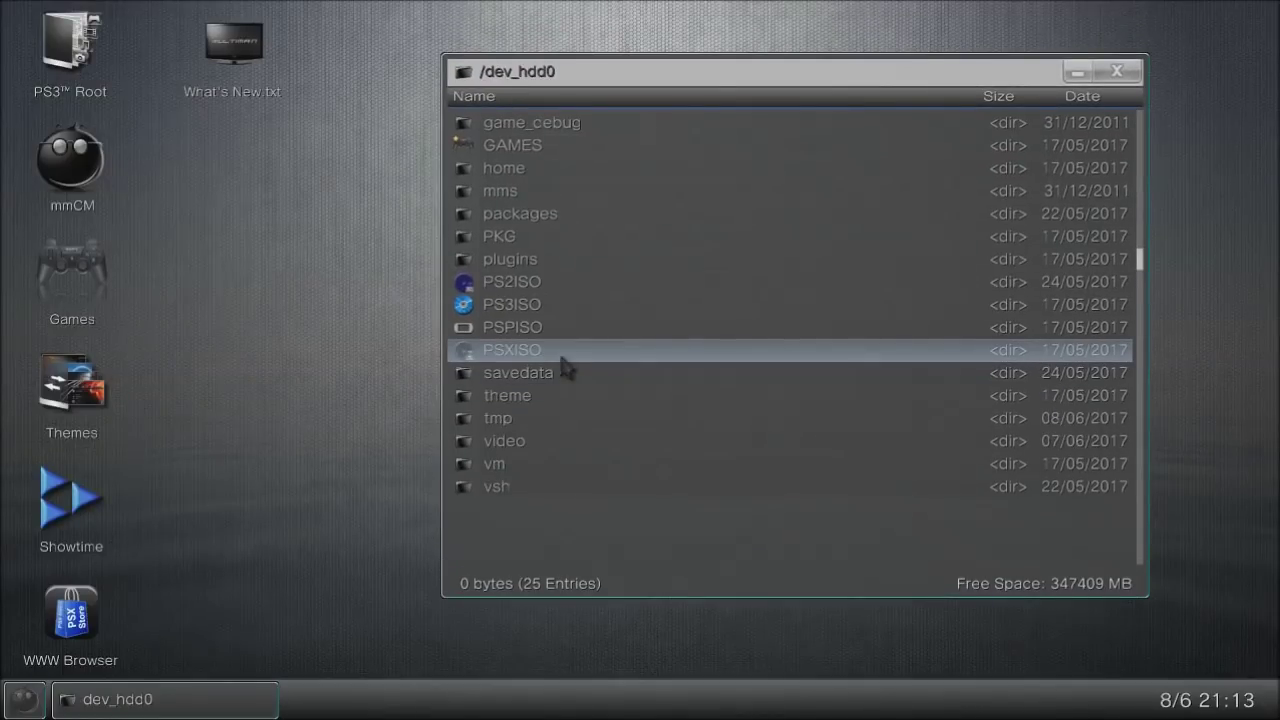
Check the plugins folder in dev_hdd0 for leftover files and return to the parent directory
scroll(563, 368, "up", 7)
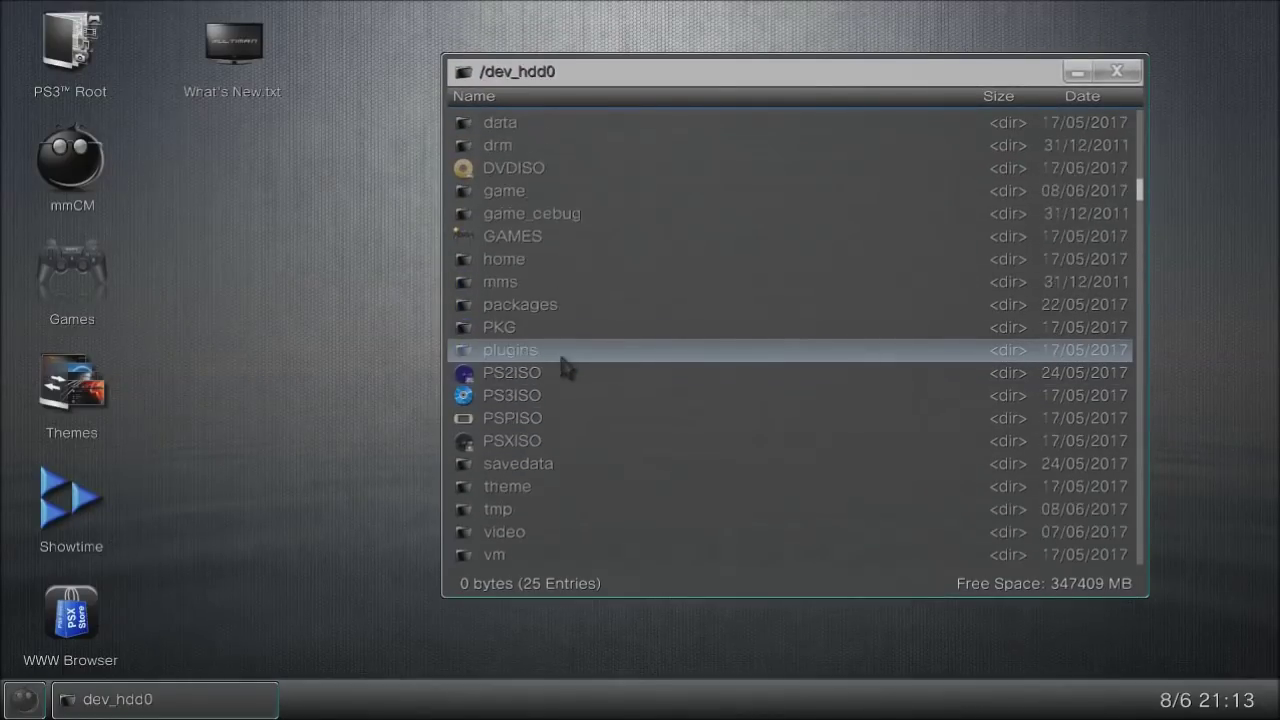
scroll(563, 368, "up", 1)
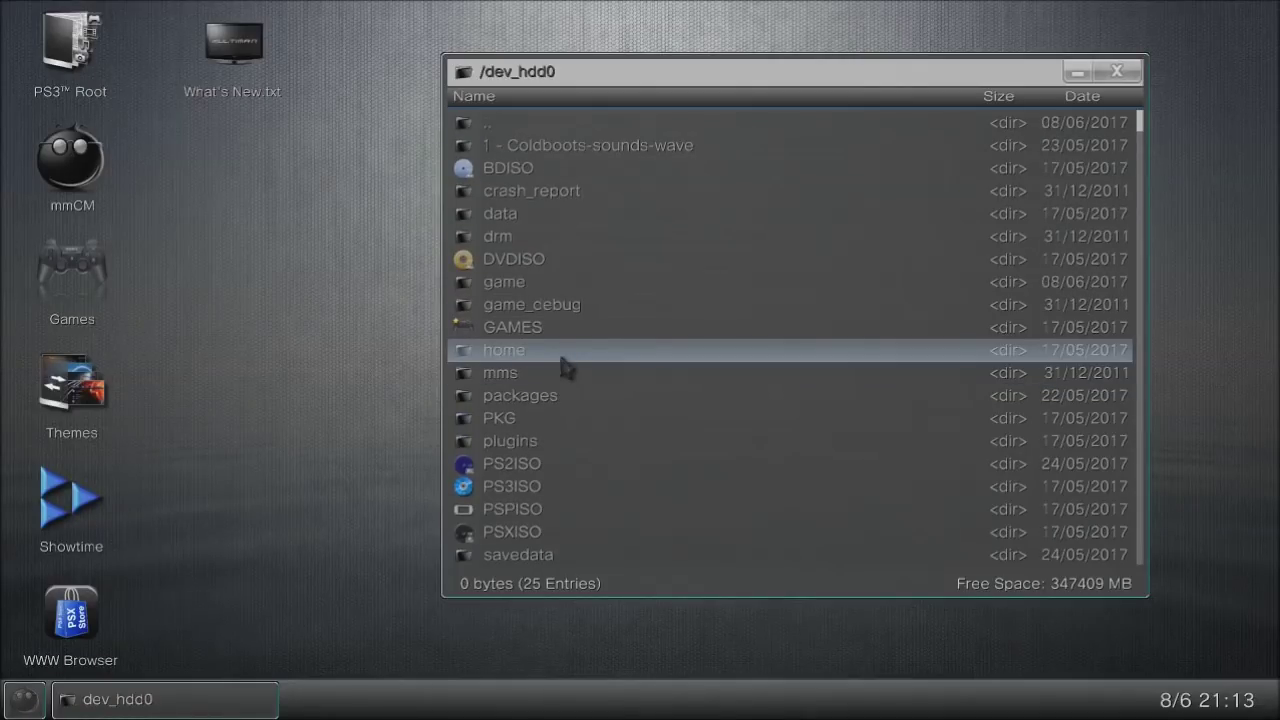
left_click(537, 448)
left_click(537, 453)
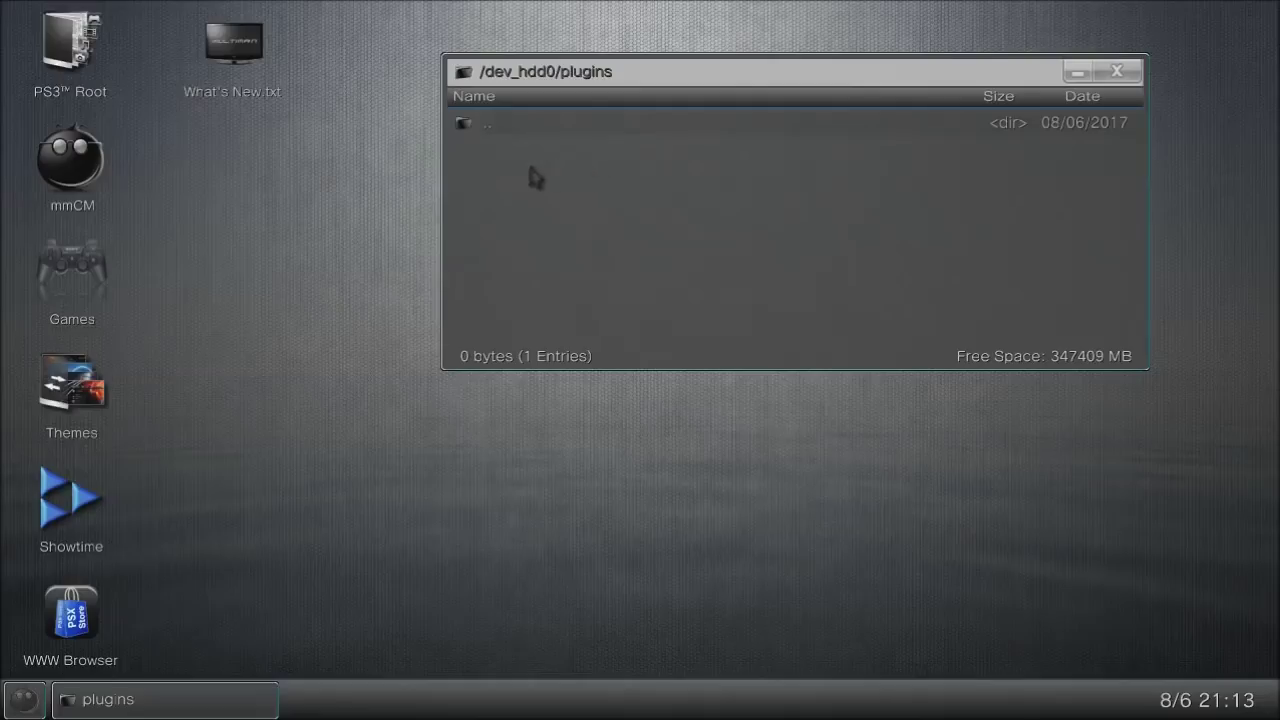
left_click(565, 126)
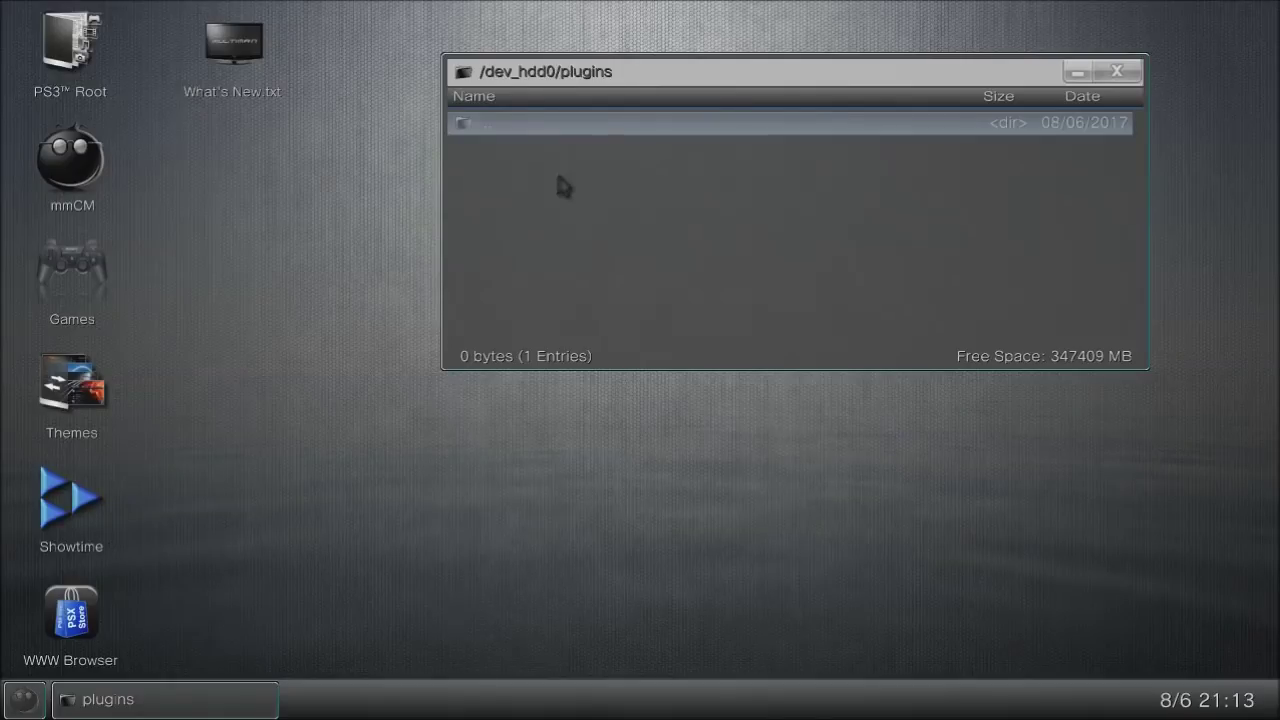
key("Return")
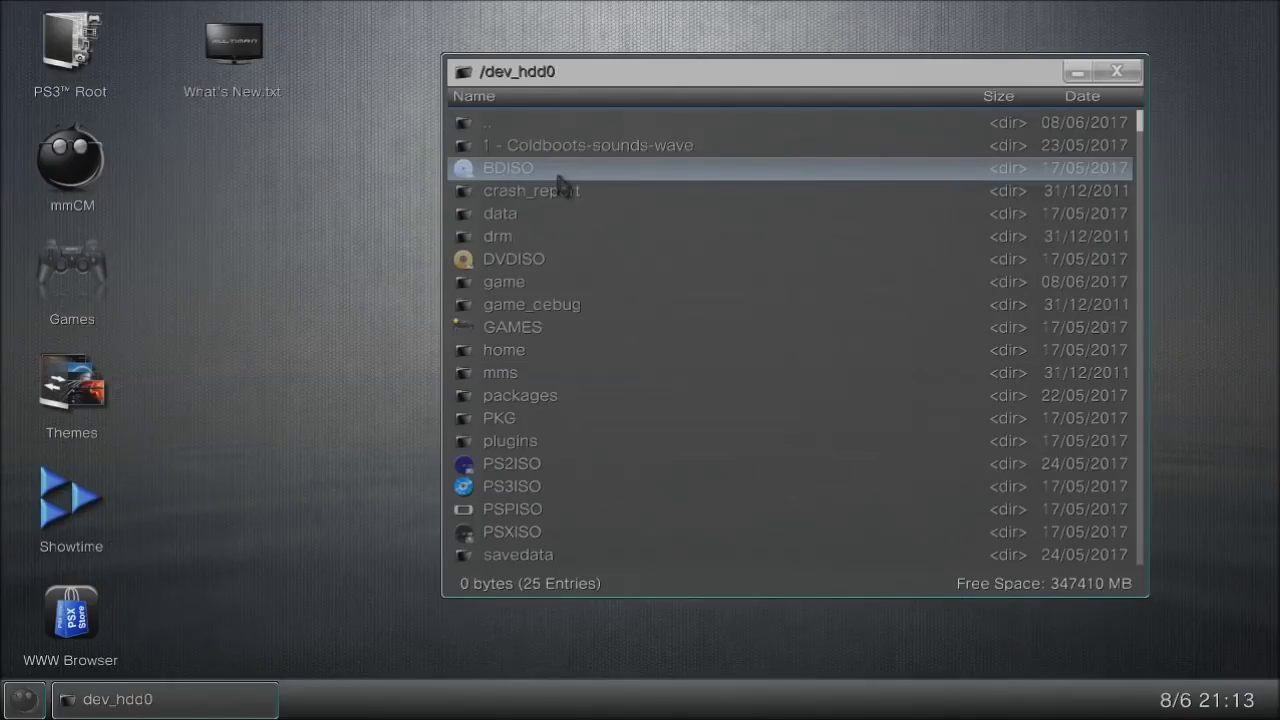
Delete the XMBMANPLS folder and its contents from the game folder in dev_hdd0
double_click(528, 287)
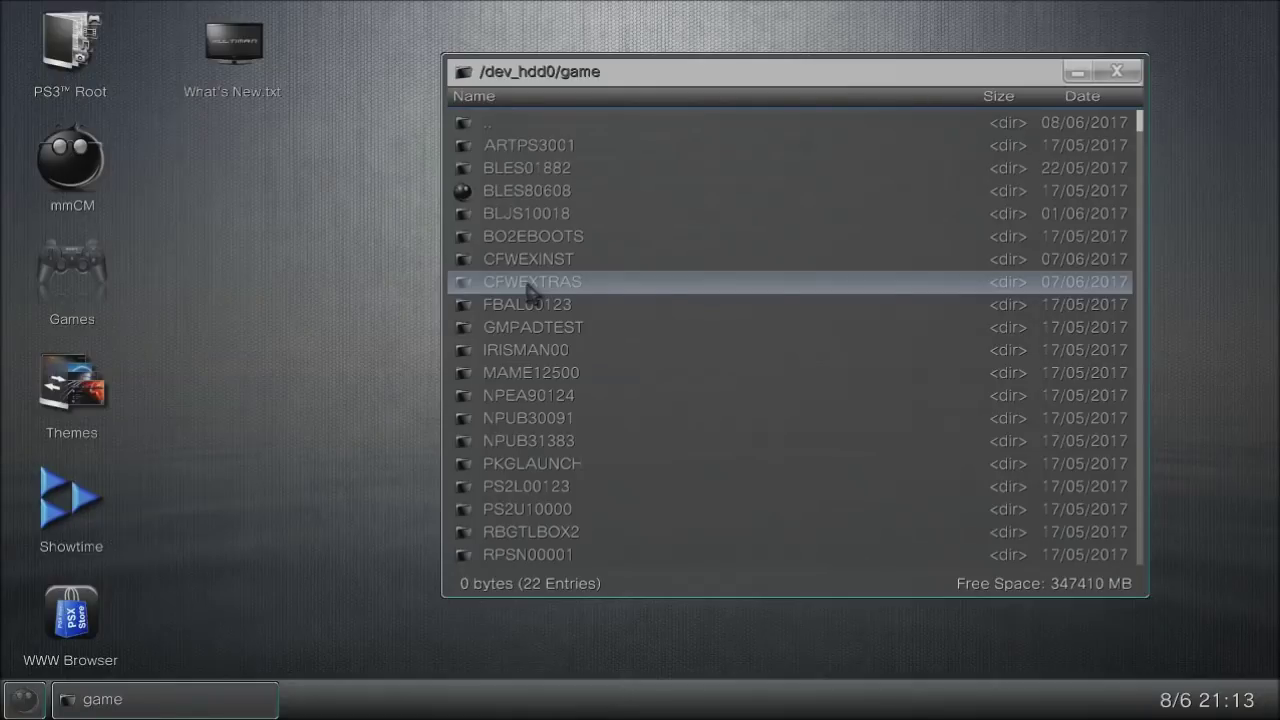
scroll(528, 287, "down", 4)
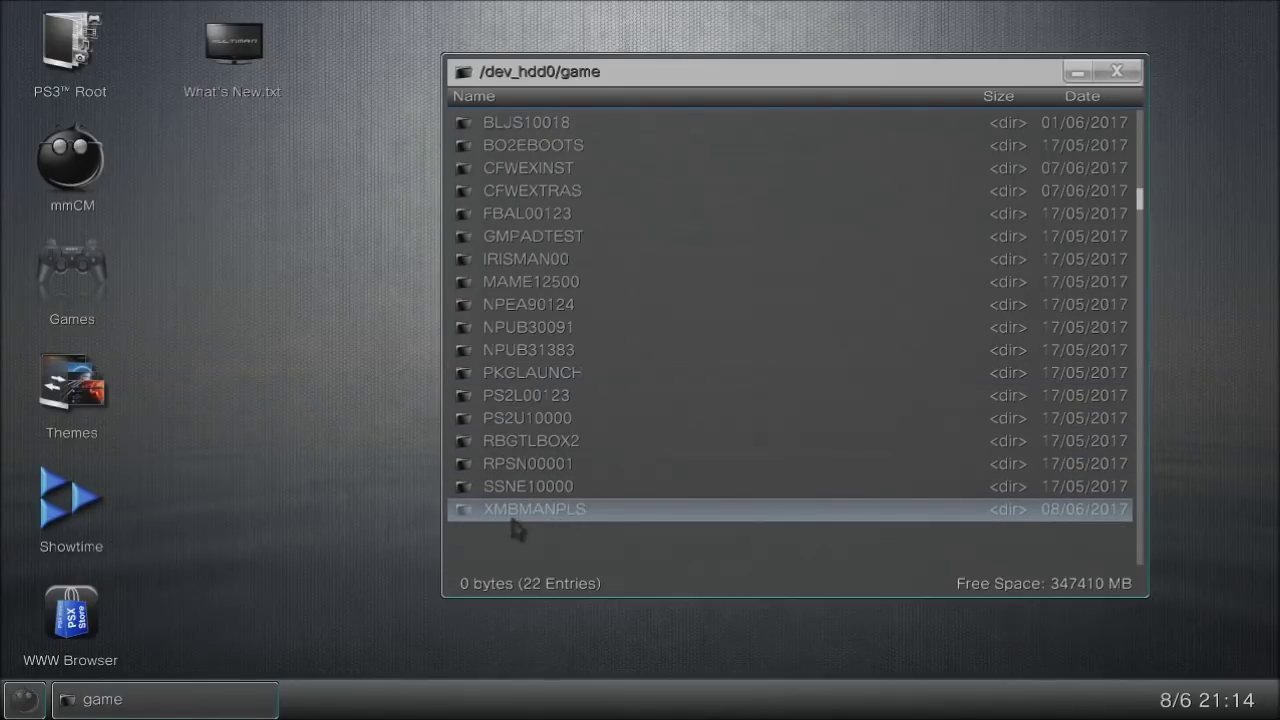
left_click(568, 522)
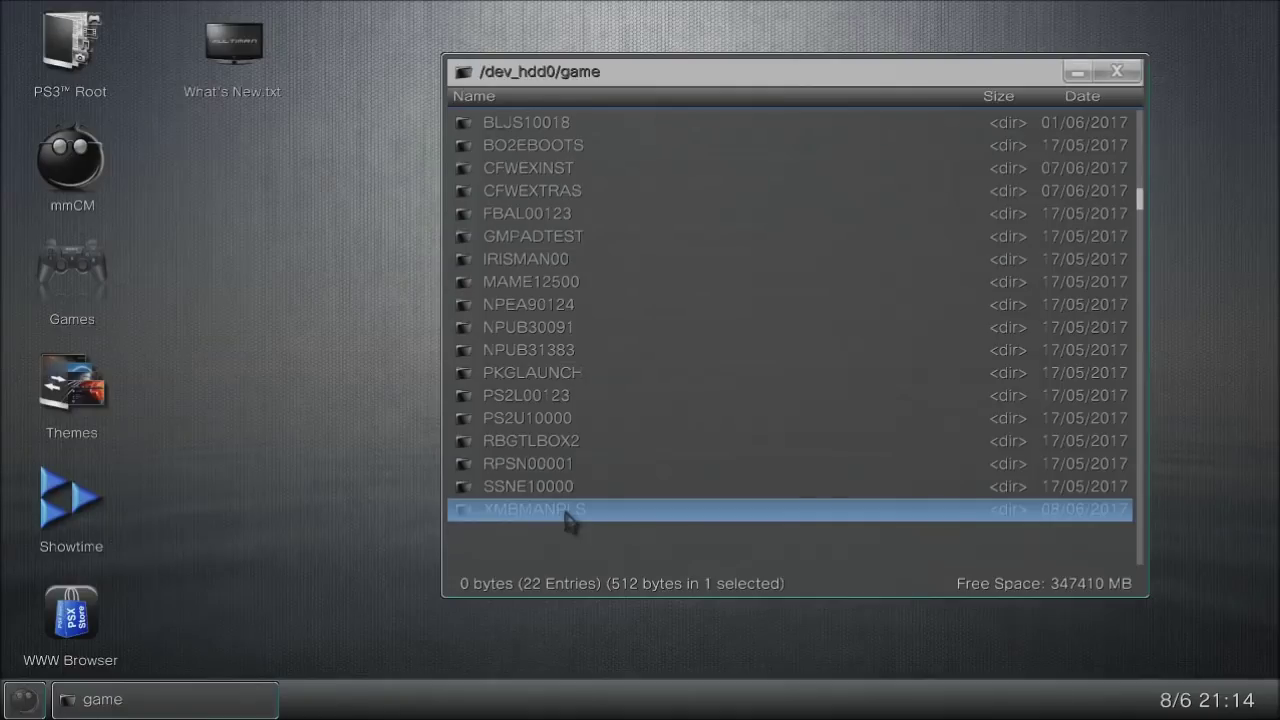
right_click(568, 522)
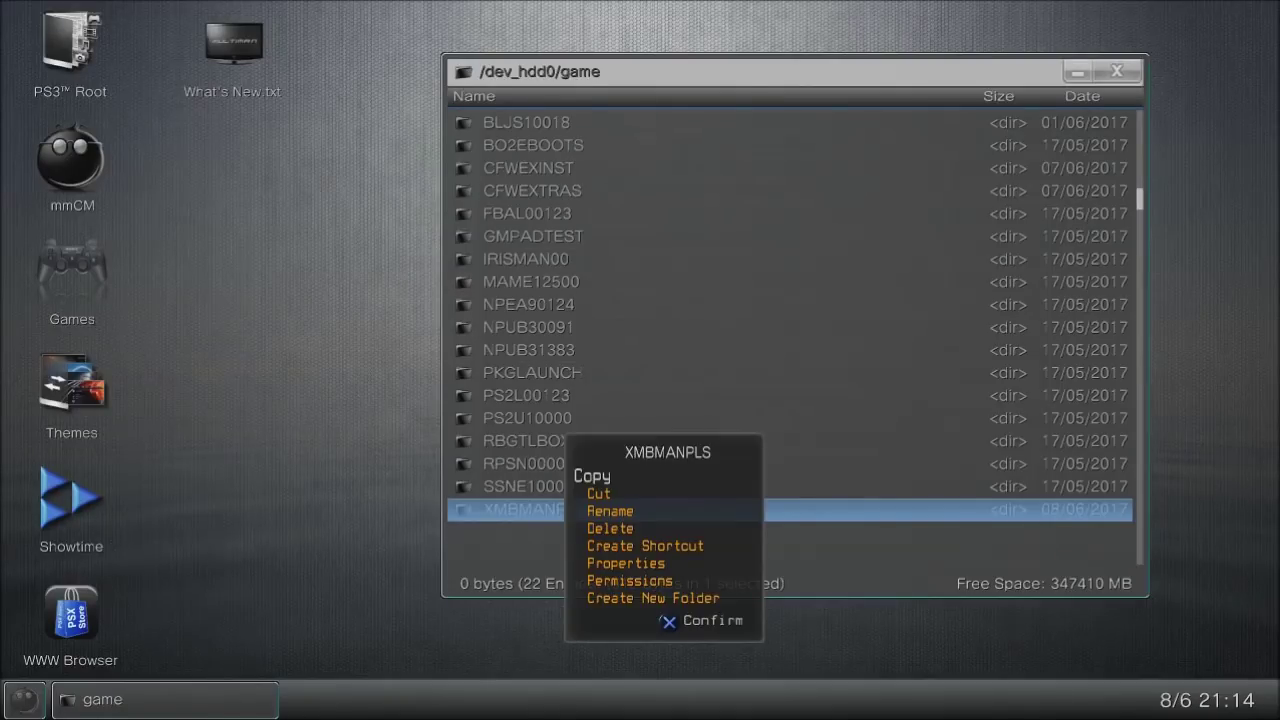
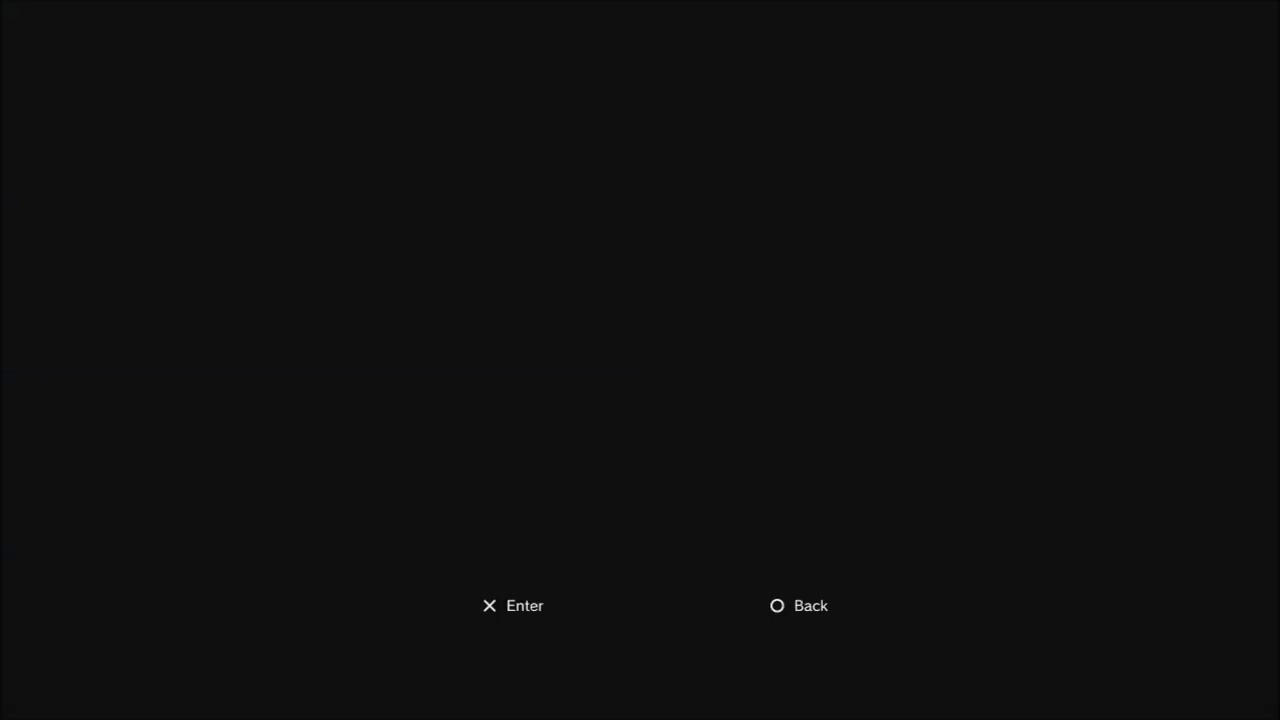
key("Left")
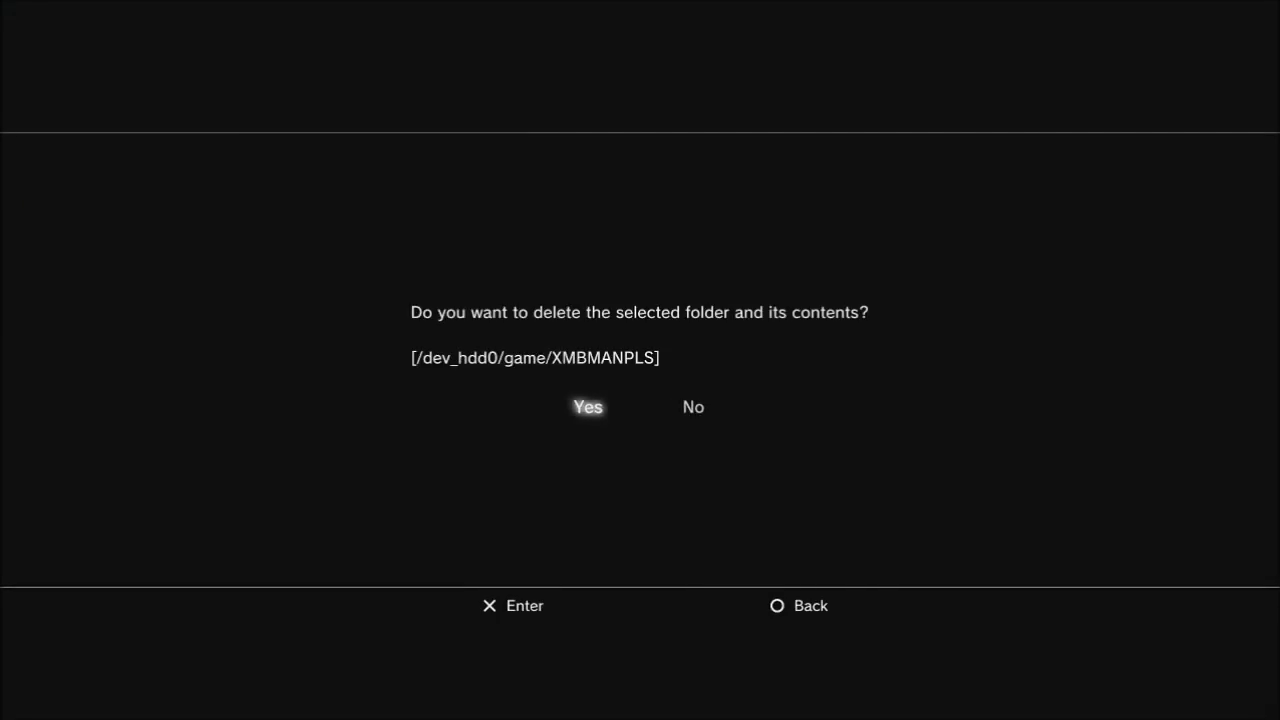
key("Return")
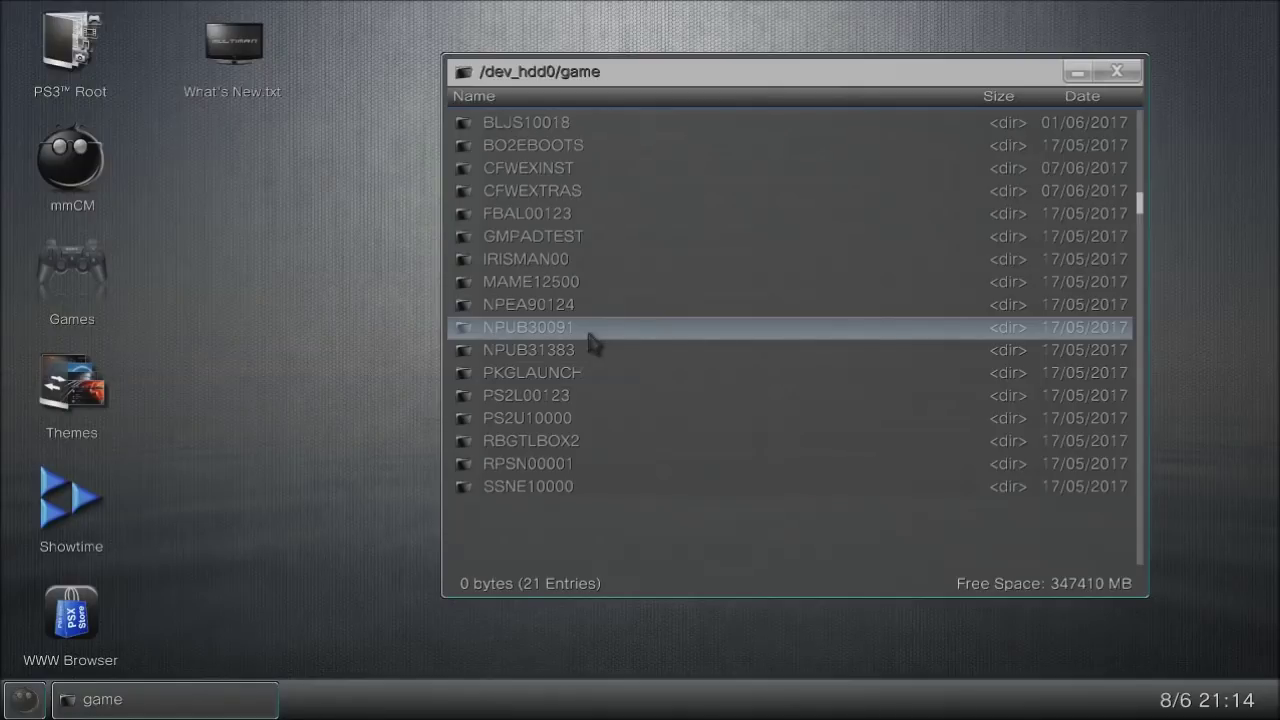
Go back to dev_hdd0 and open its tmp folder
key("BackSpace")
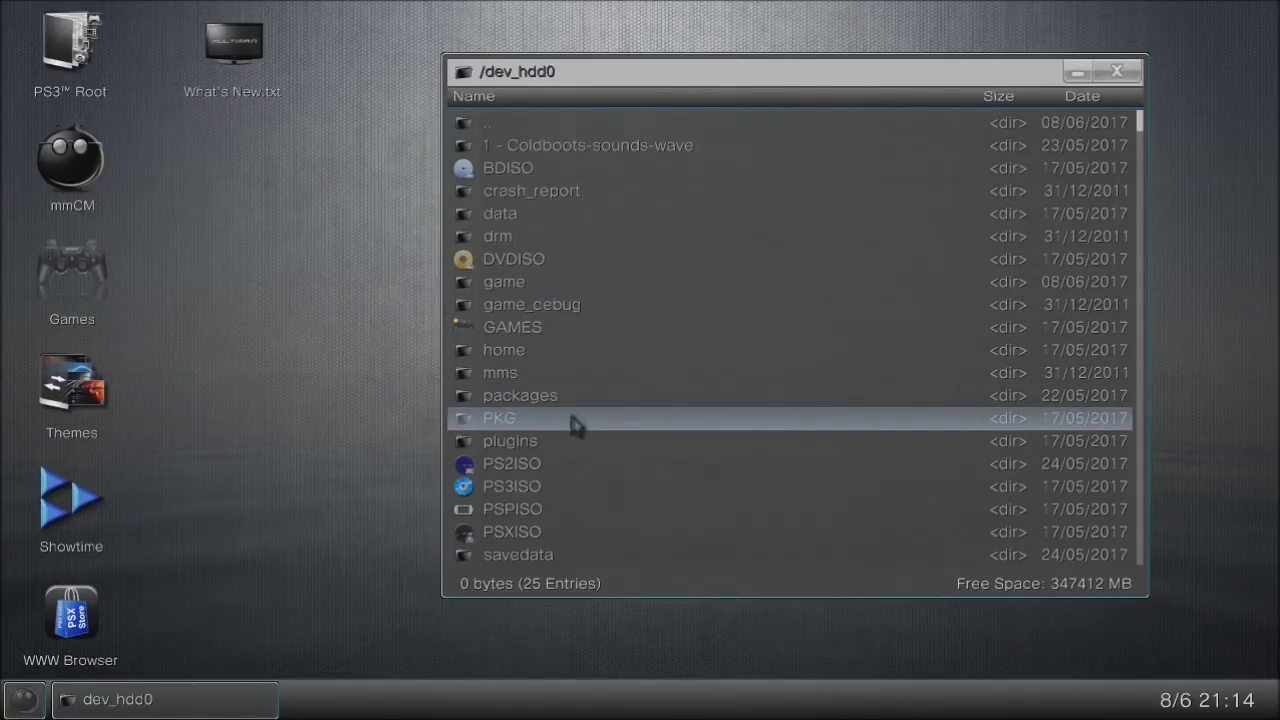
scroll(576, 425, "down", 6)
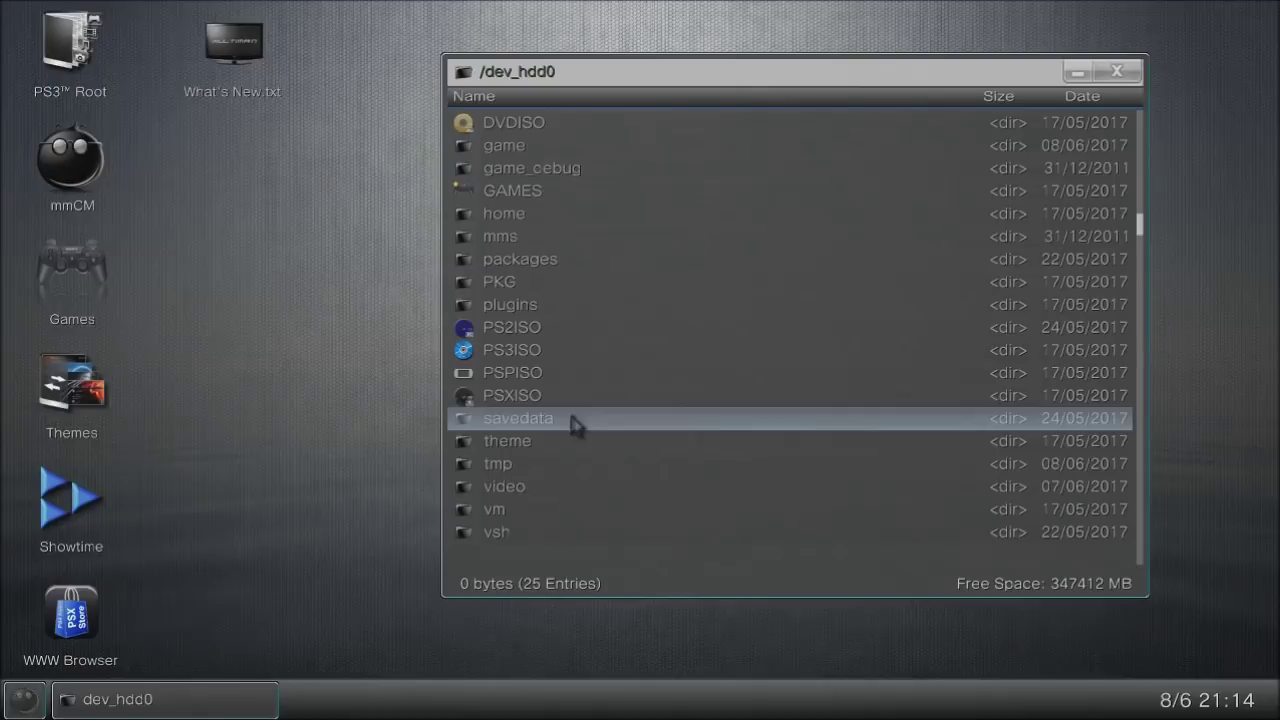
double_click(547, 472)
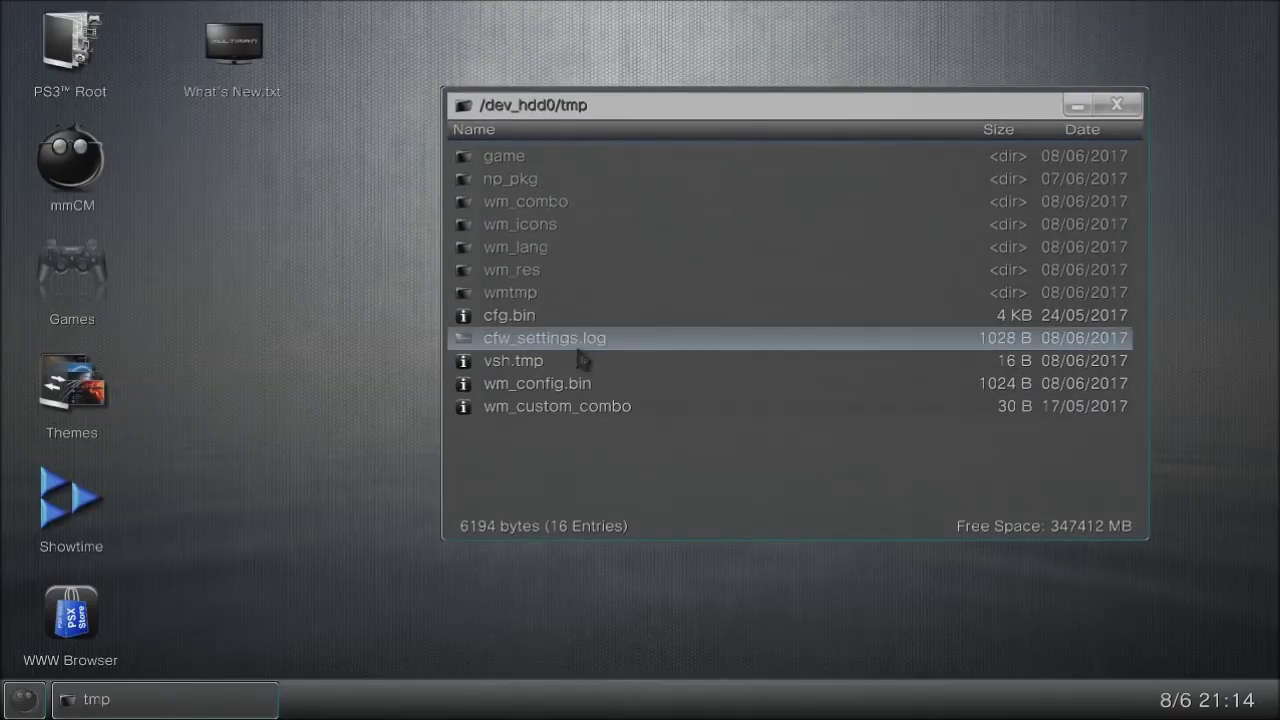
Delete the wm_combo, wm_icons, wm_lang, wm_res and wmtmp folders plus the wm_config.bin and wm_custom_combo files from tmp
left_click(558, 203)
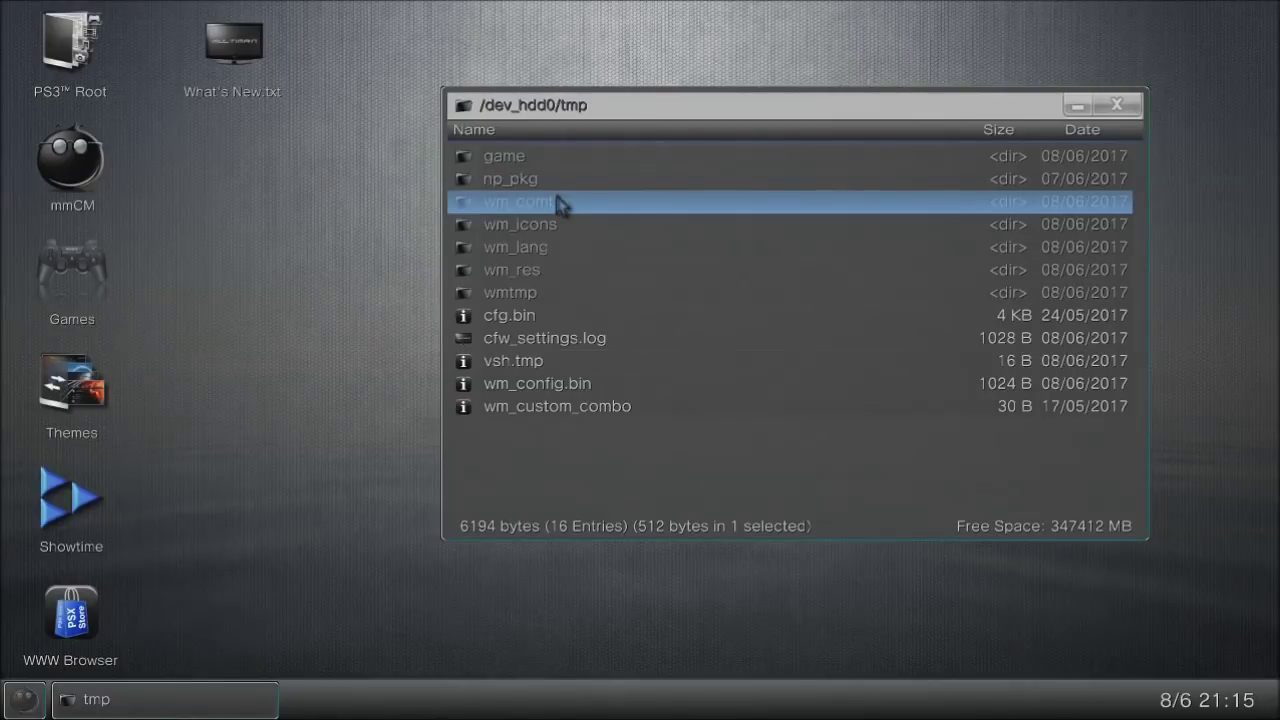
scroll(558, 203, "down", 1)
left_click(558, 203)
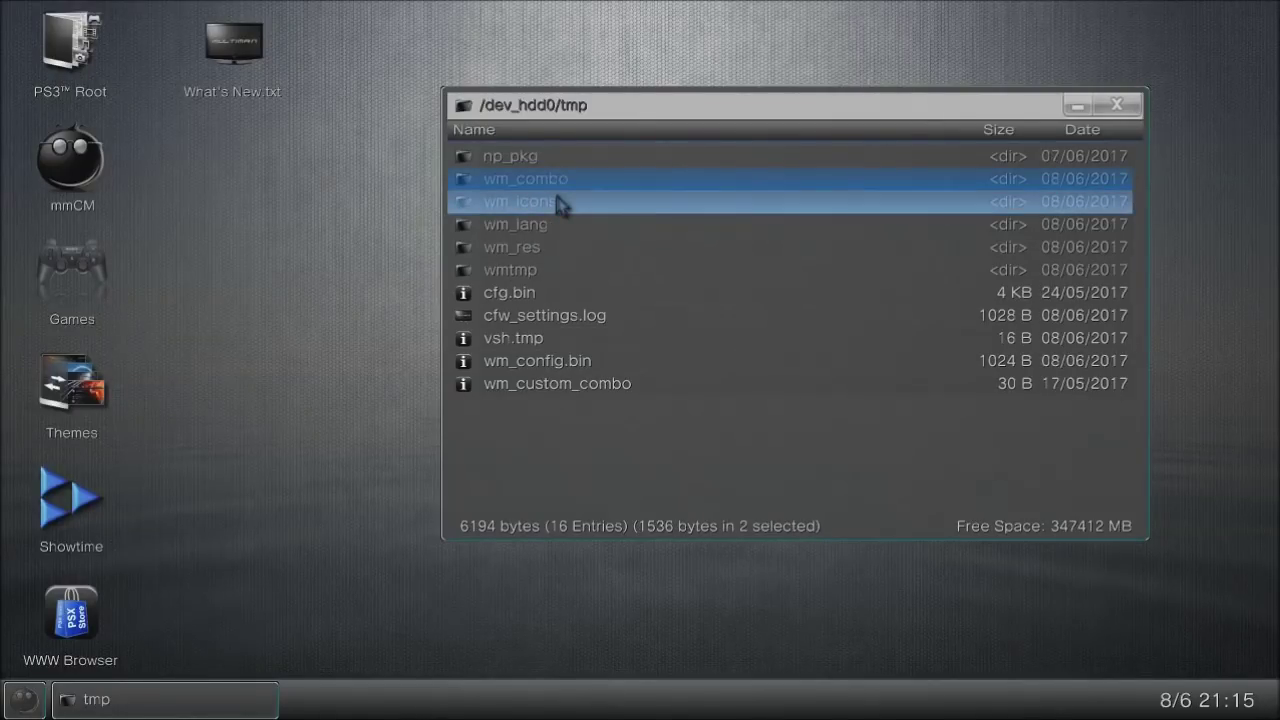
left_click(563, 272)
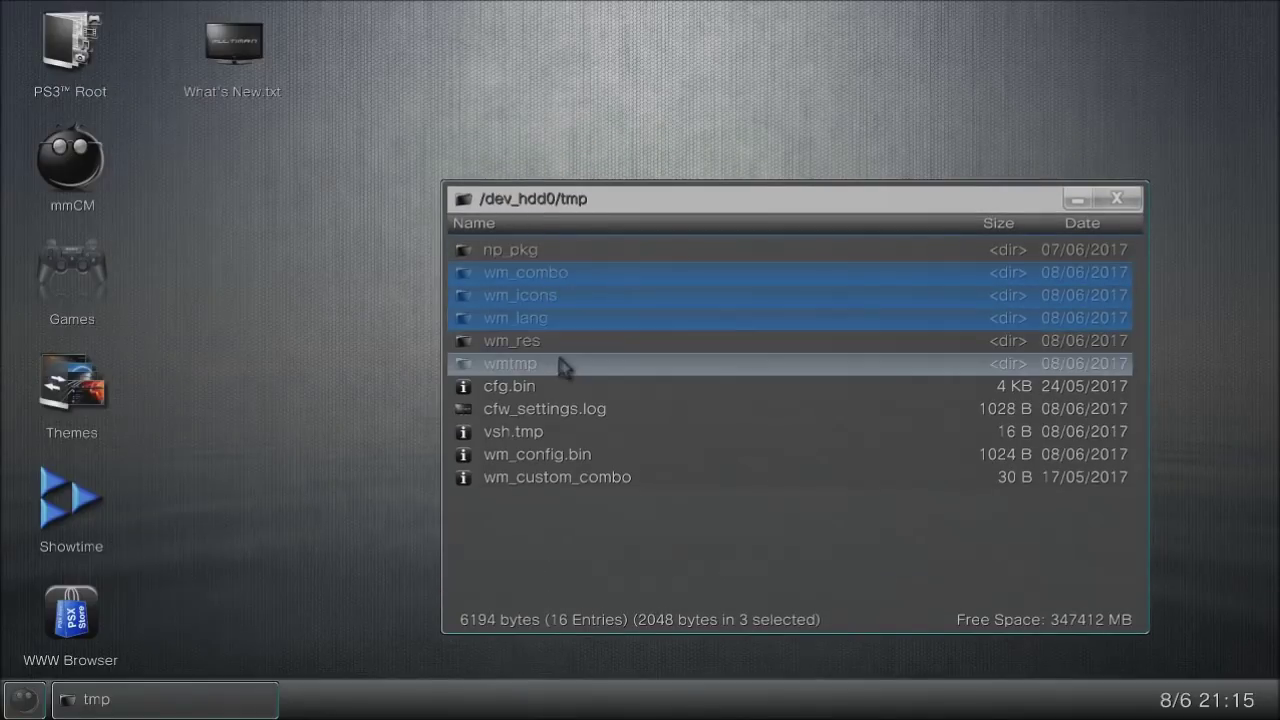
left_click(573, 341)
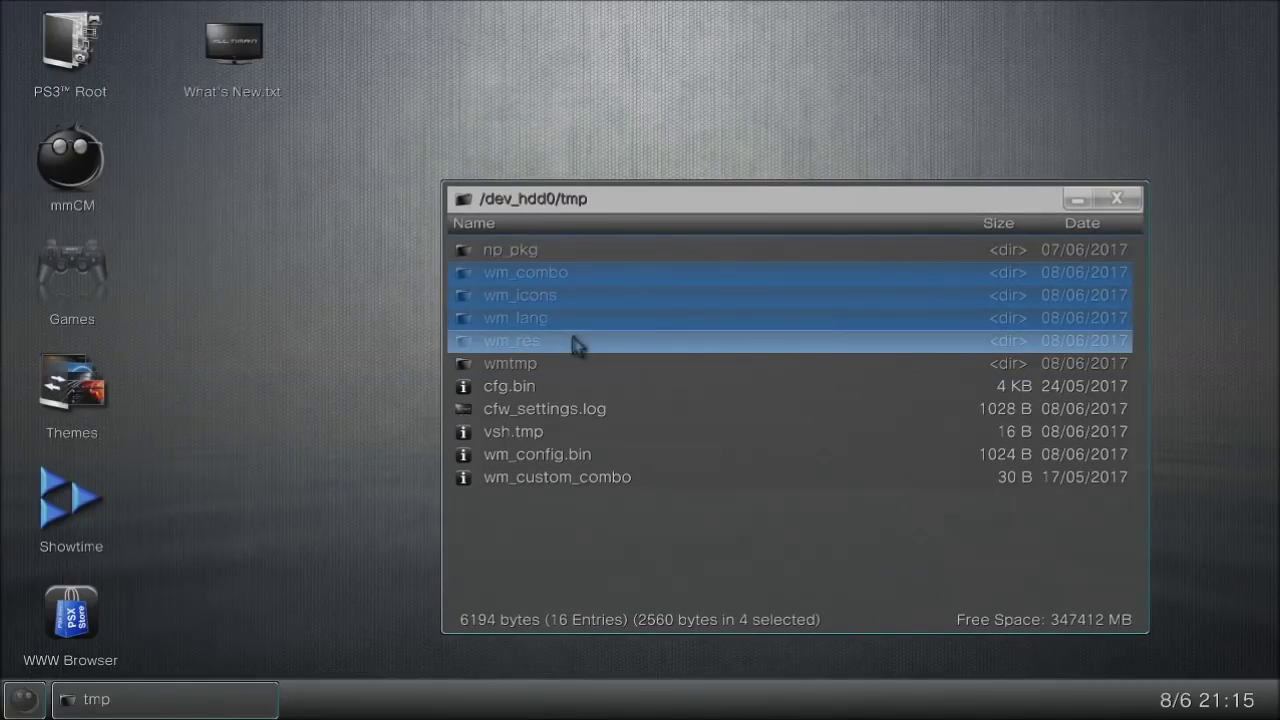
left_click(580, 368)
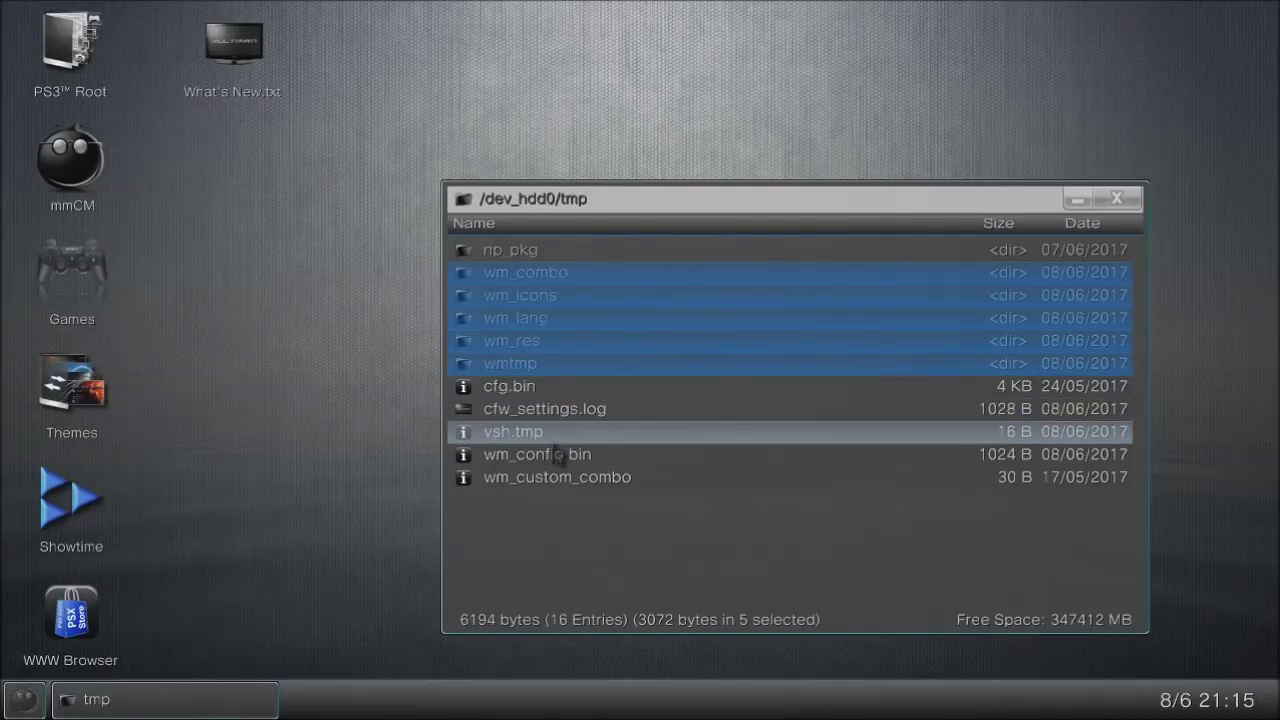
left_click(560, 455)
left_click(560, 480)
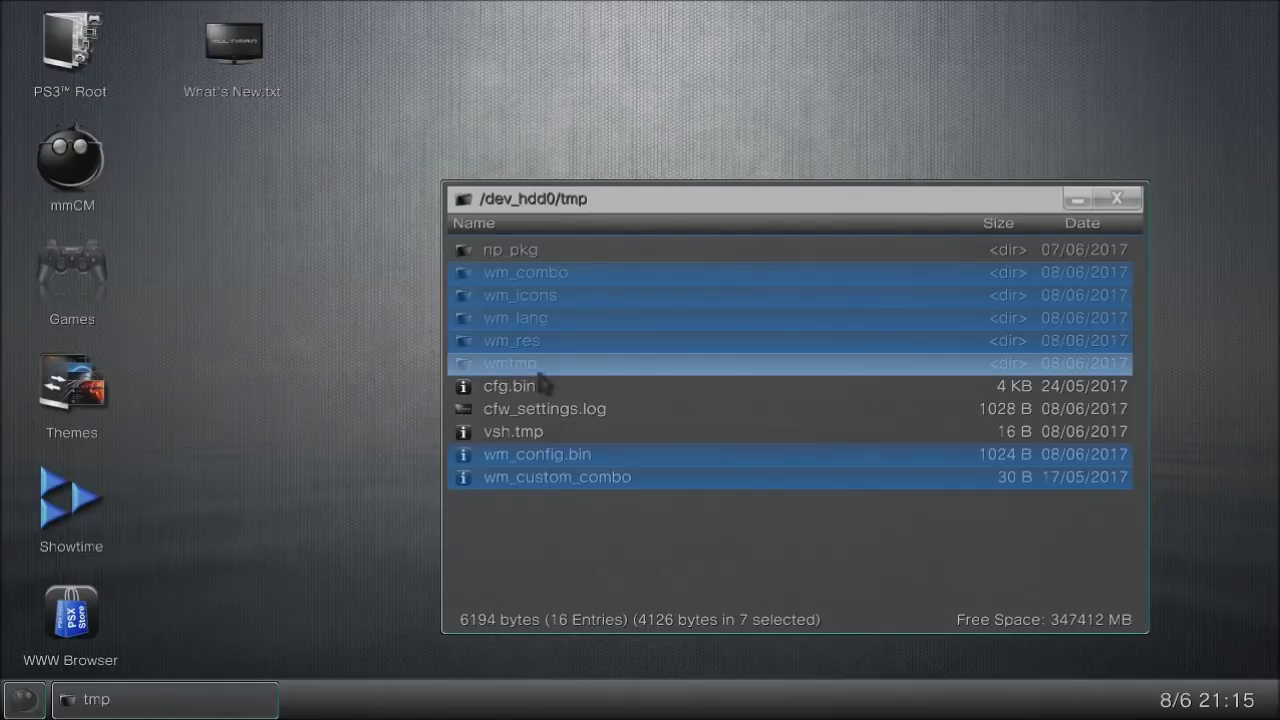
right_click(589, 320)
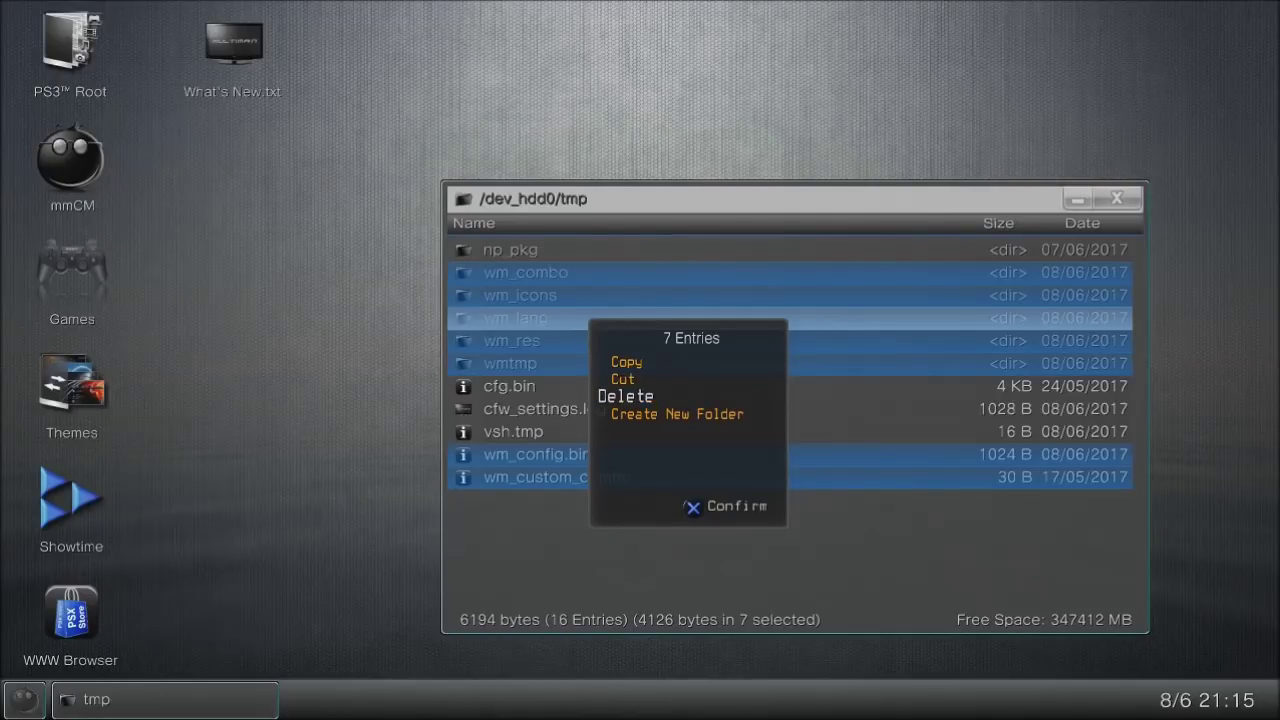
left_click(634, 396)
key("Left")
key("Return")
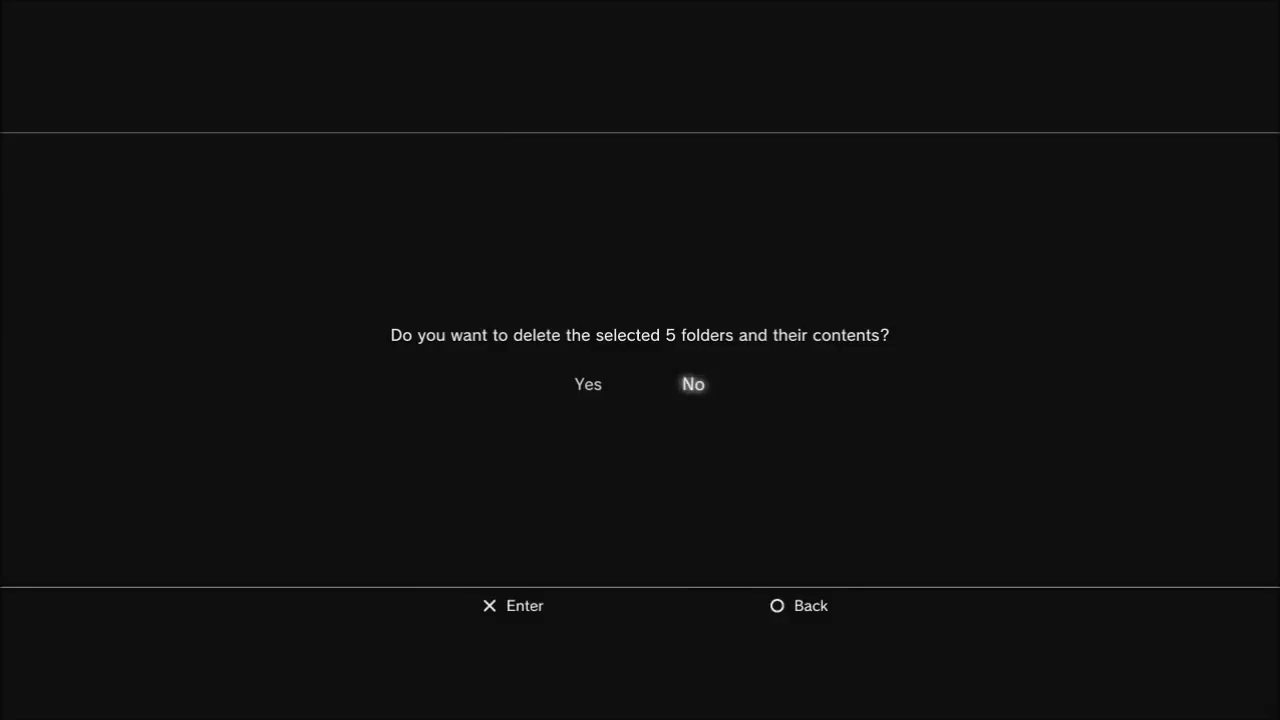
key("Left")
key("Return")
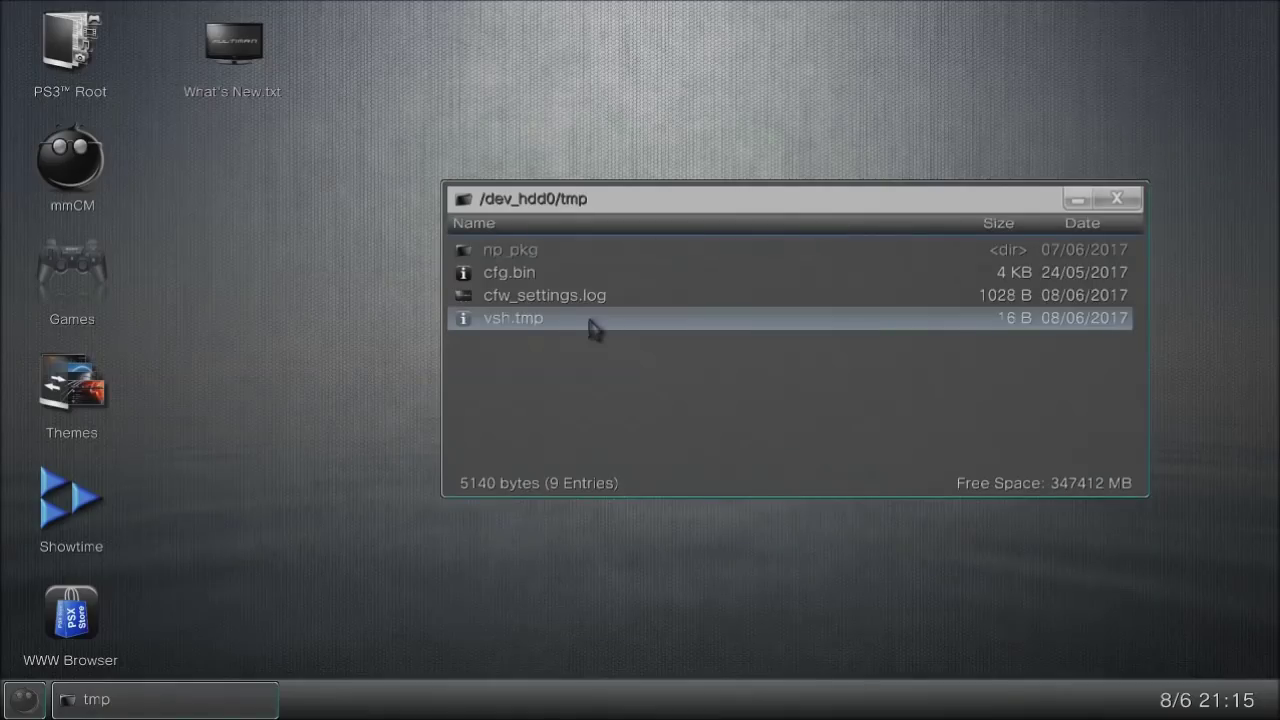
Check the tmp folder for remaining webMAN entries and return to dev_hdd0
key("Up")
key("Up")
key("Up")
key("Up")
key("Up")
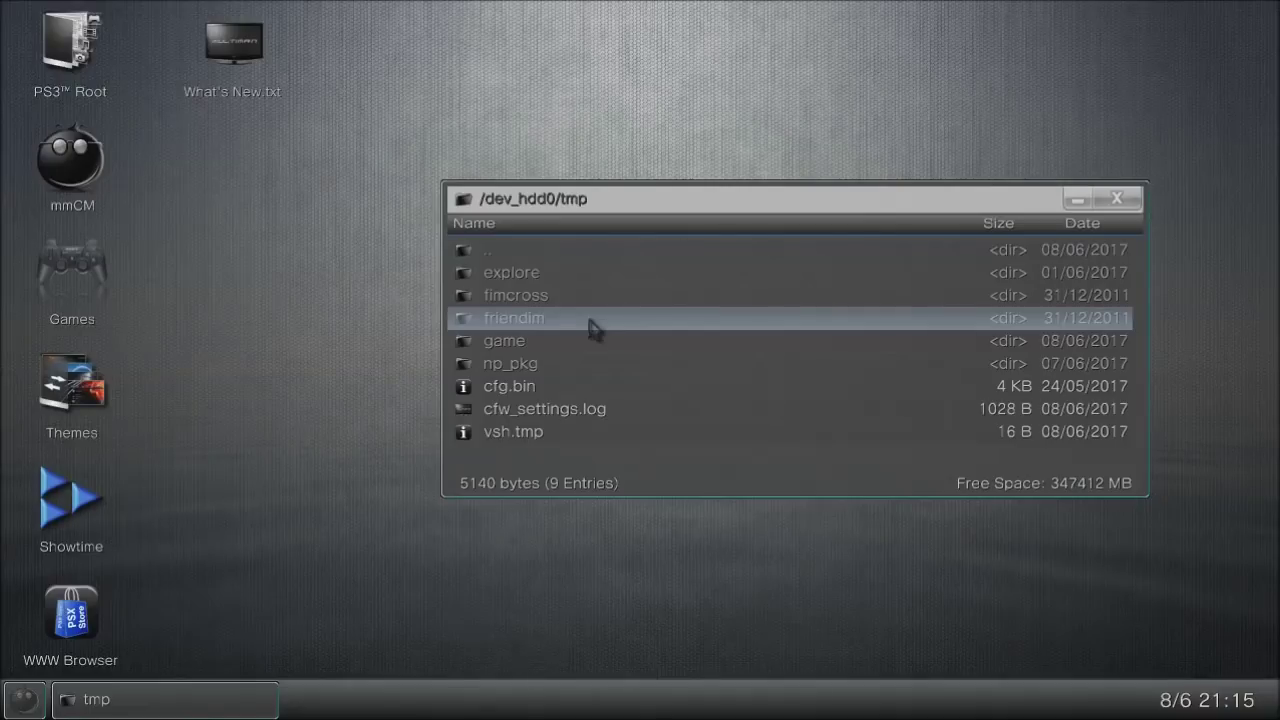
key("BackSpace")
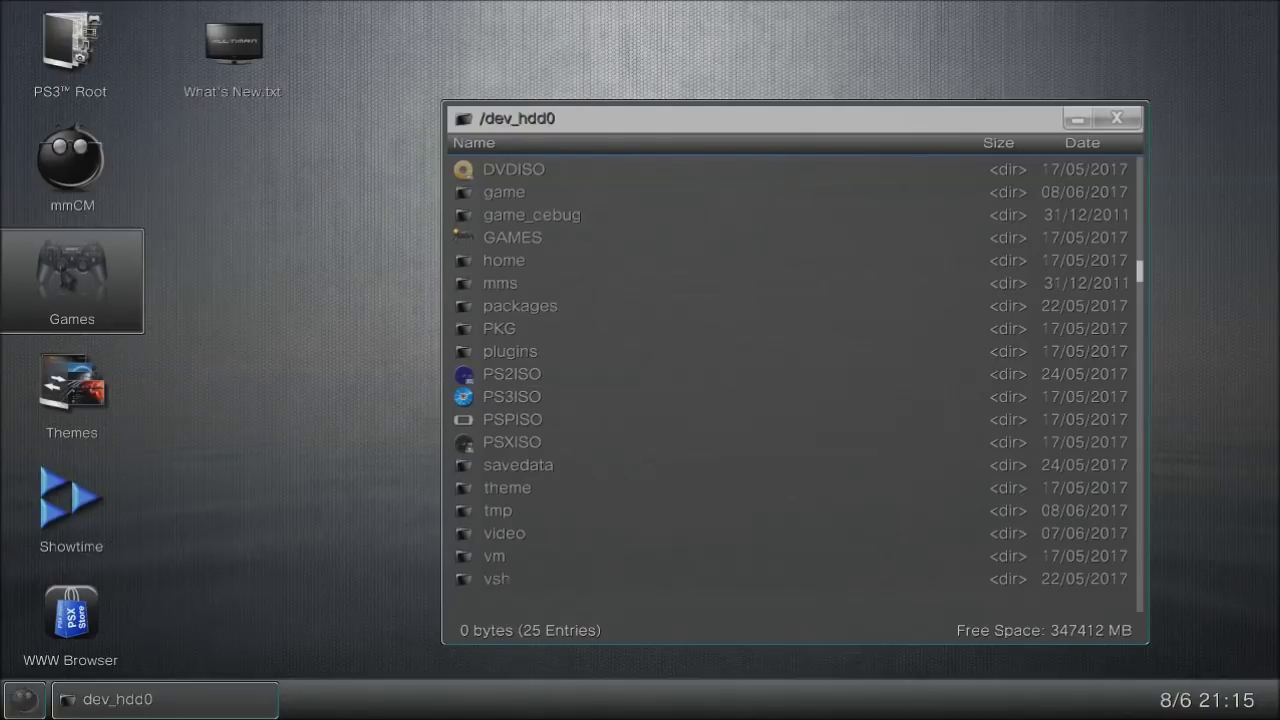
Leave the file manager for the mmCM menu and restart the PS3 system
left_click(72, 280)
left_click(72, 280)
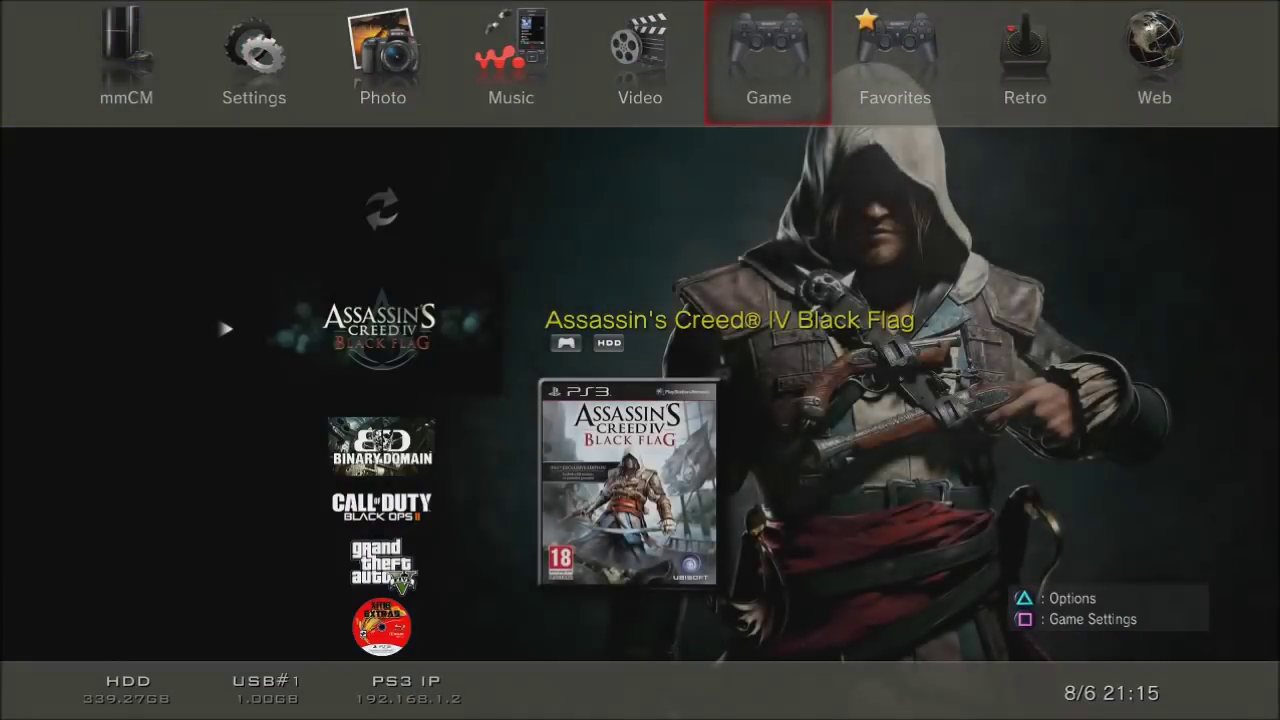
key("Left")
key("Left")
key("Left")
key("Left")
key("Left")
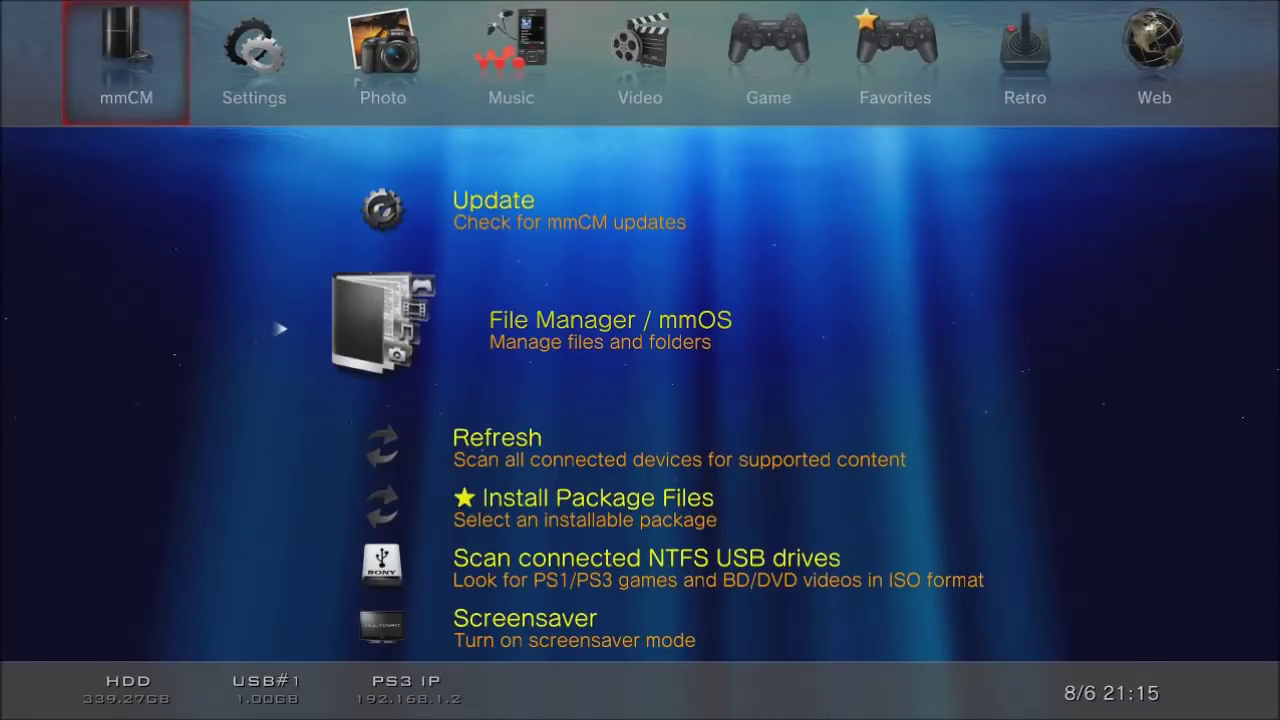
key("Up")
key("Up")
key("Up")
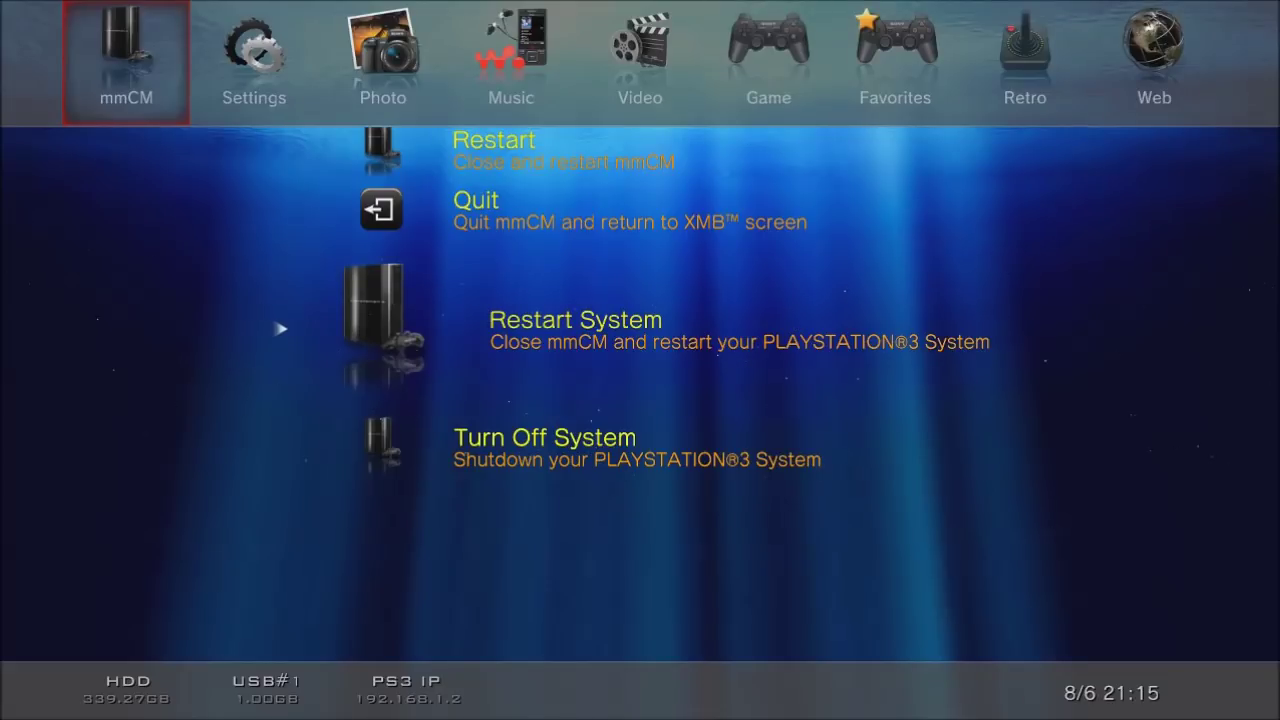
key("Return")
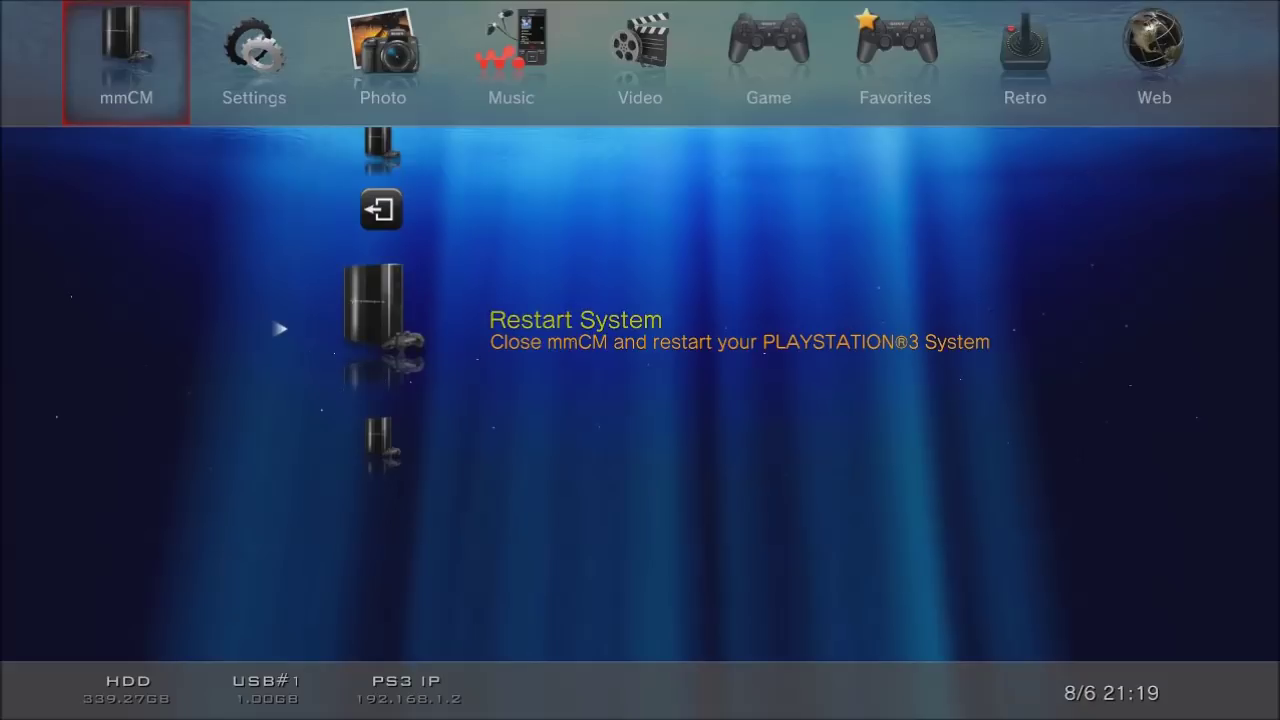
Enable Write Access to /dev_flash in the mmCM settings
key("Right")
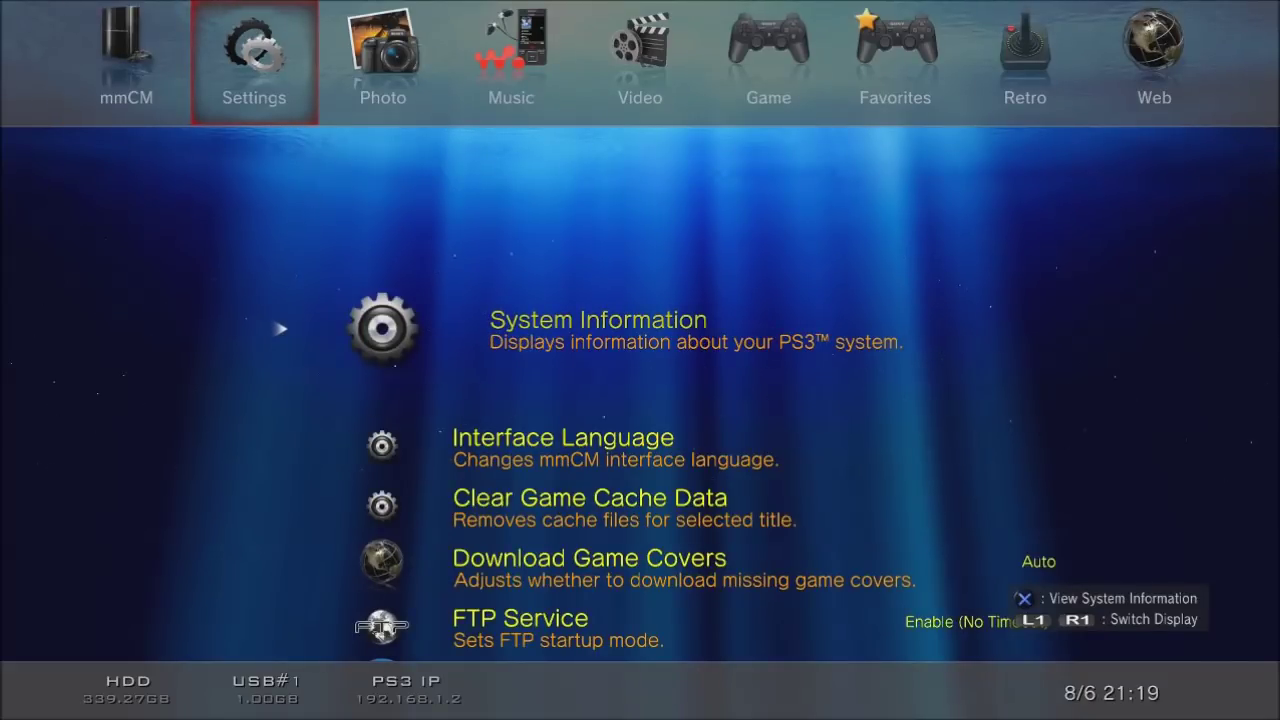
key("Up")
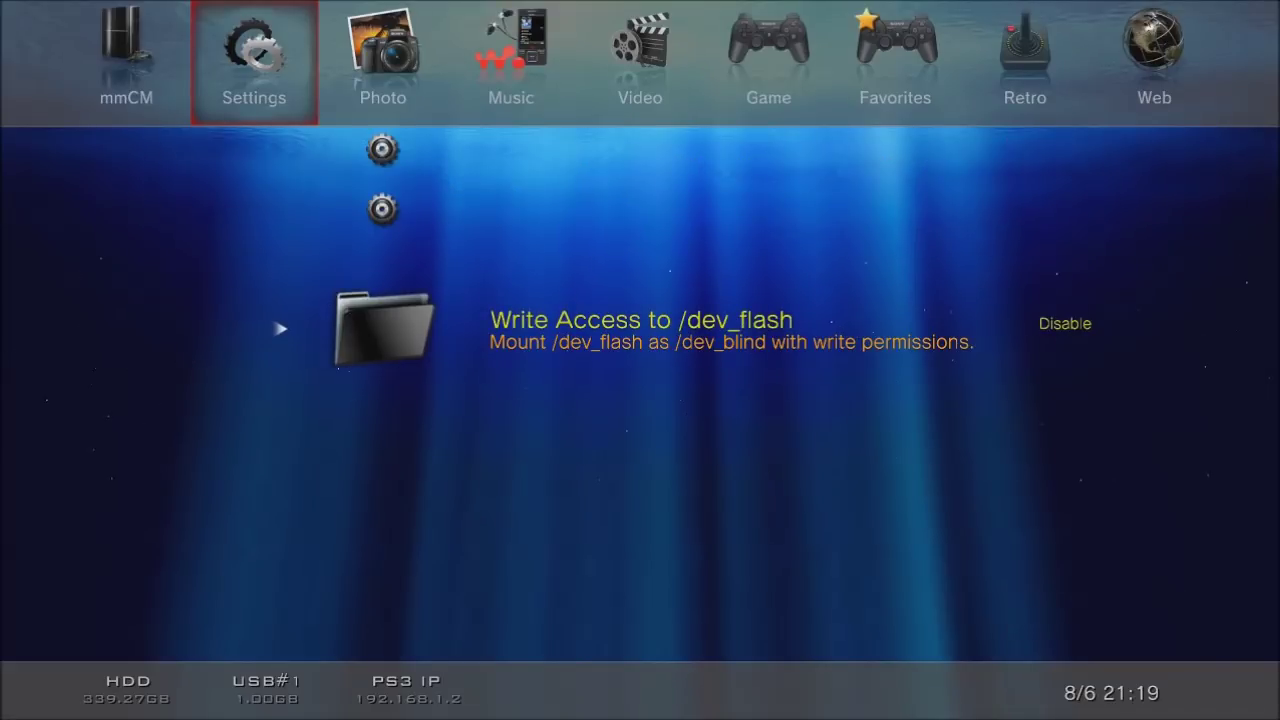
key("Return")
key("Down")
key("Return")
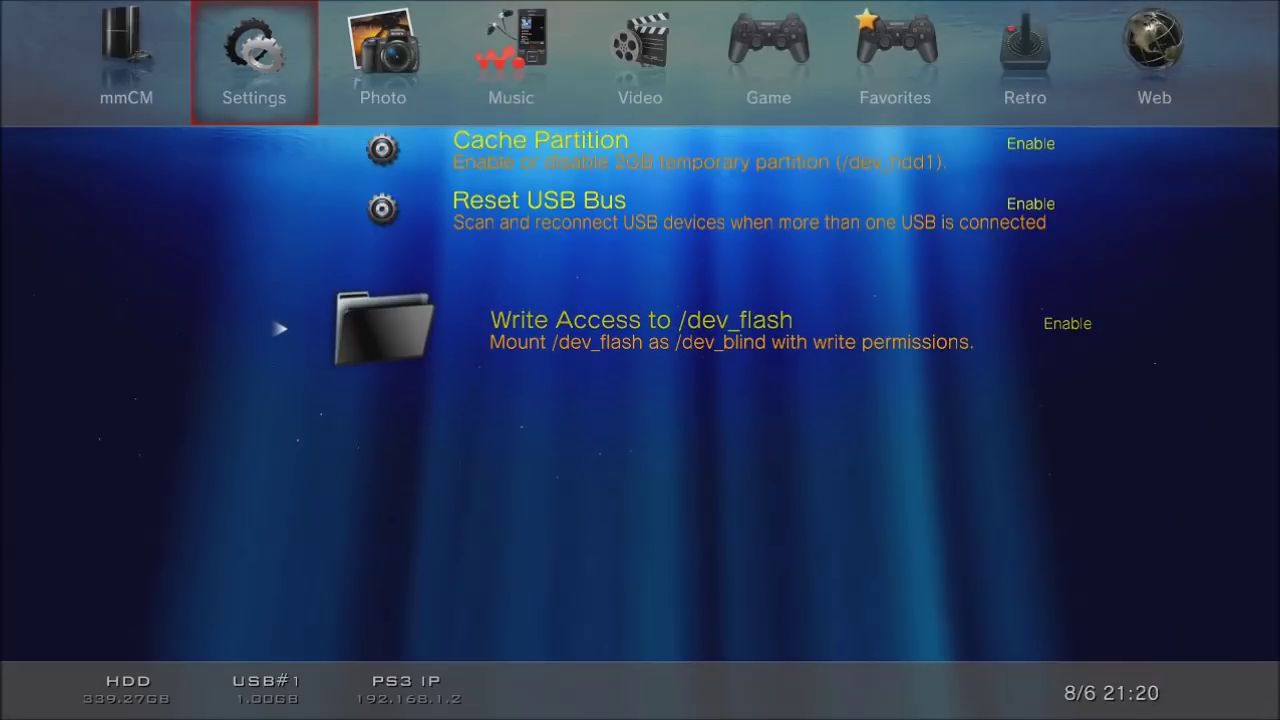
key("Up")
key("Up")
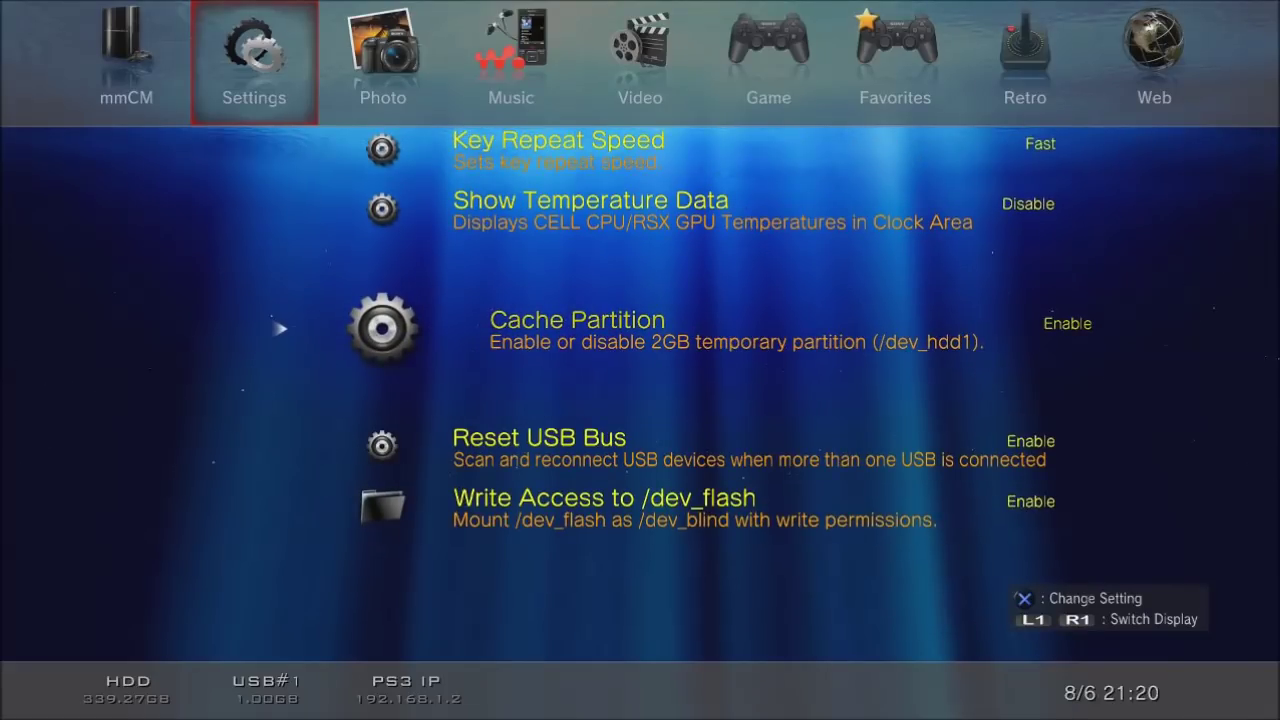
key("Down")
key("Down")
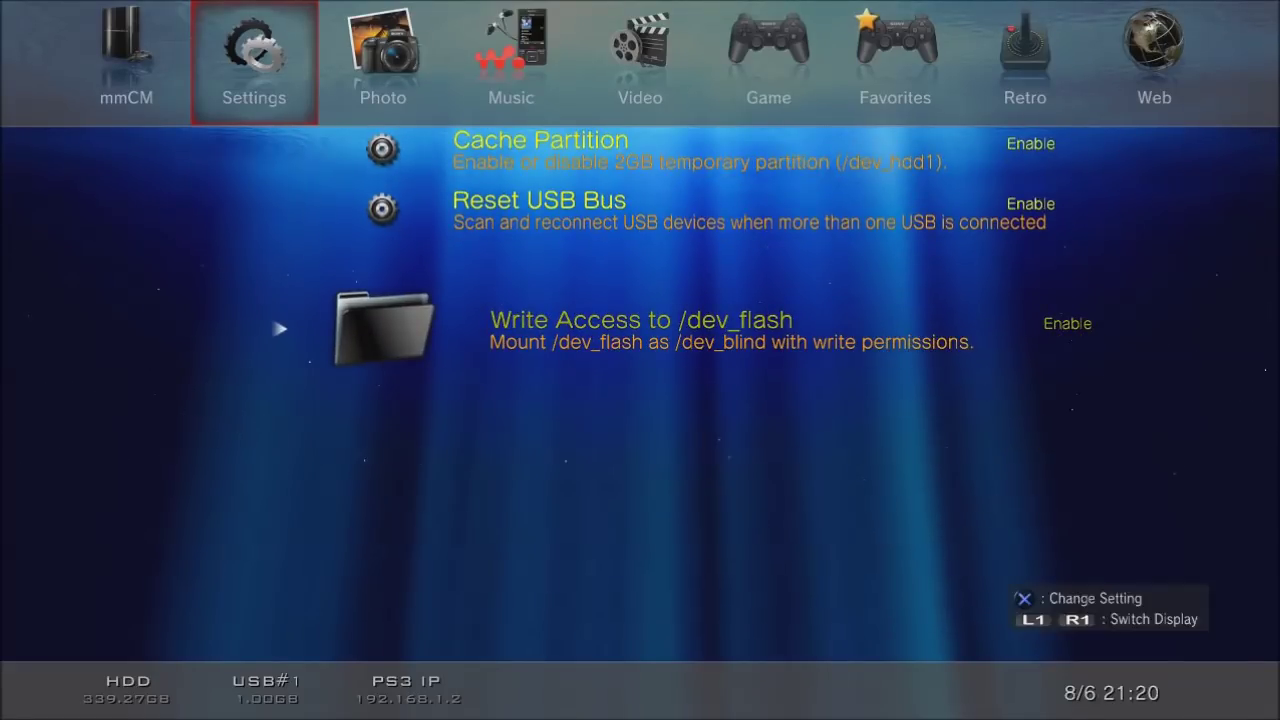
Open the mmOS file manager and replace the dev_hdd0 window with PS3 Root
key("Left")
key("Up")
key("Up")
key("Up")
key("Up")
key("Up")
key("Up")
key("Up")
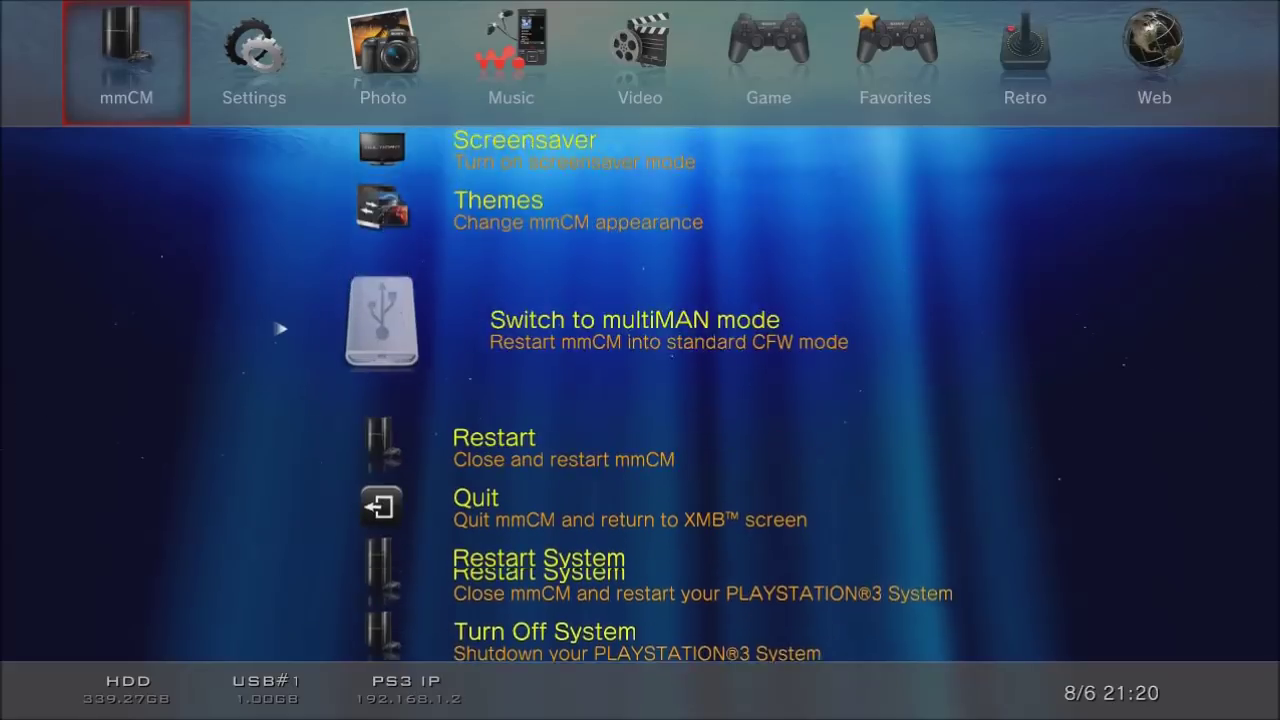
key("Up")
key("Up")
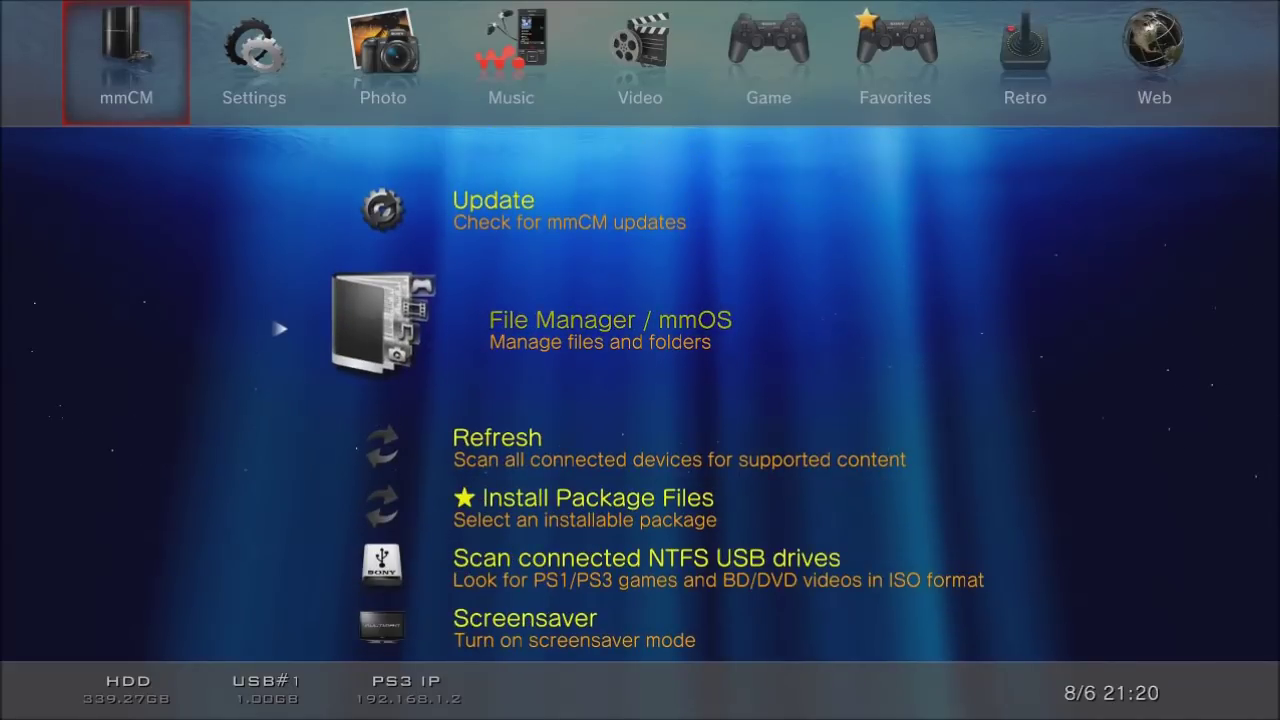
key("Return")
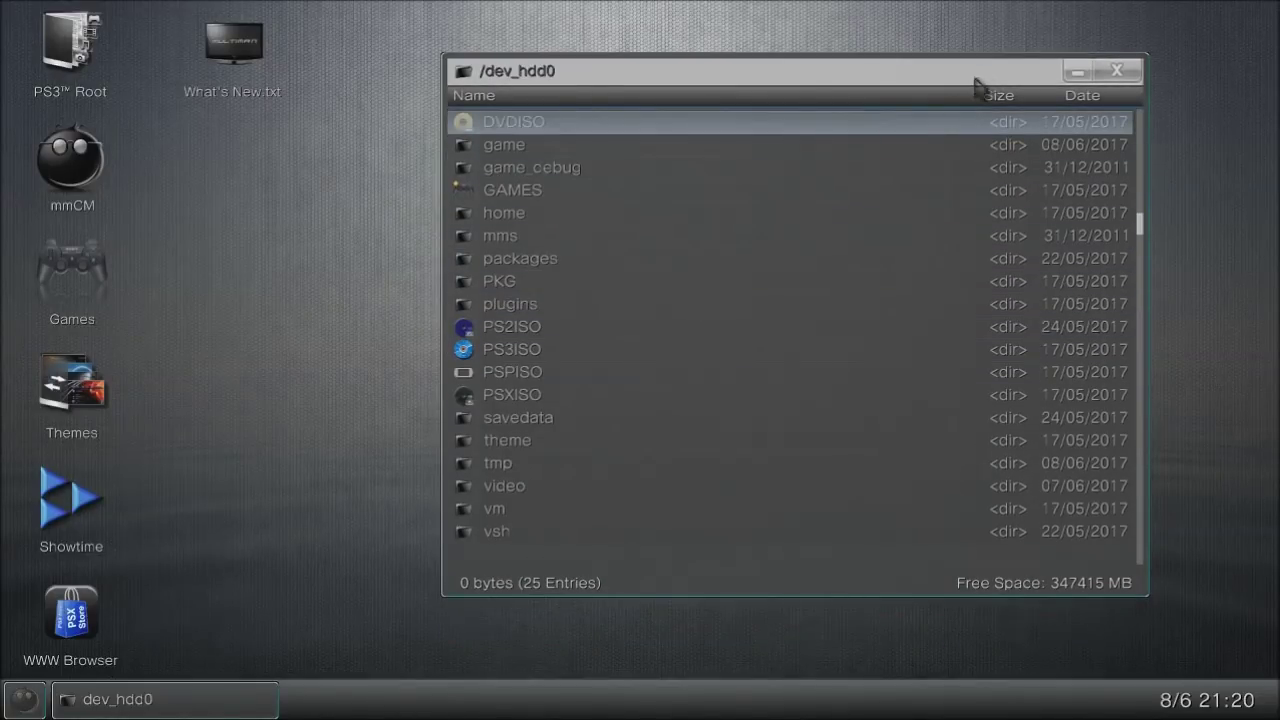
left_click(1114, 72)
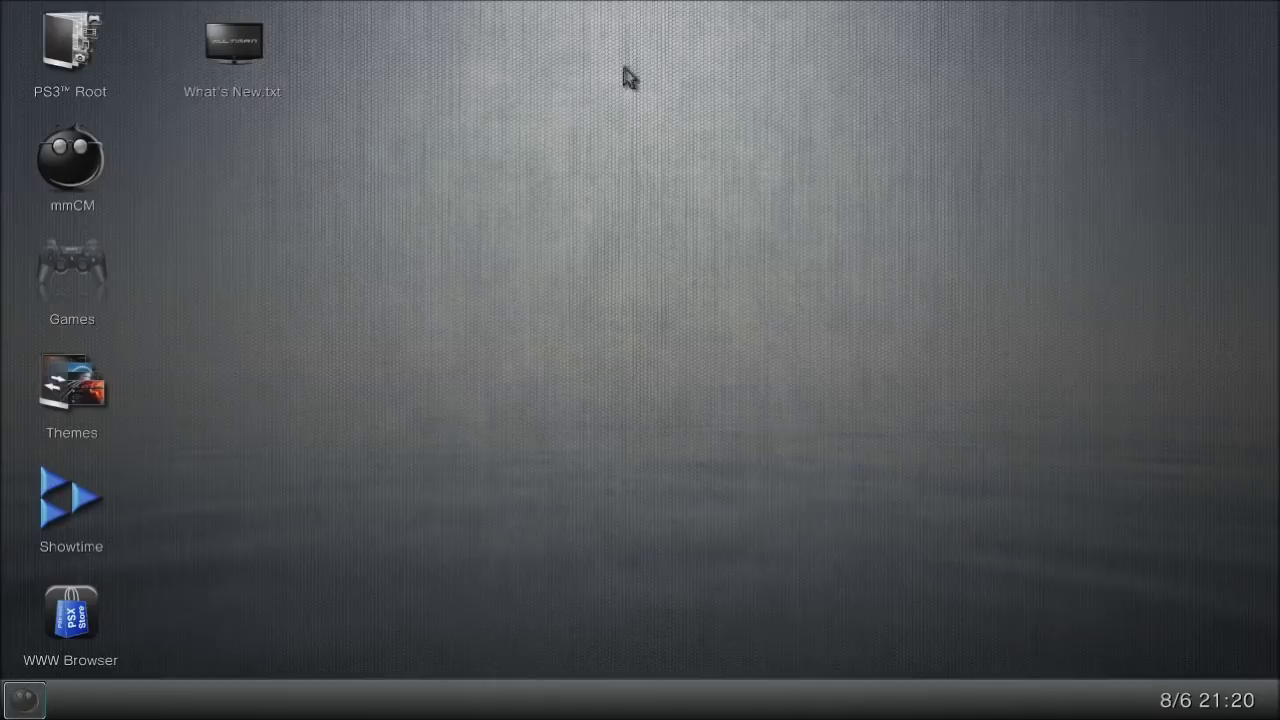
left_click(70, 50)
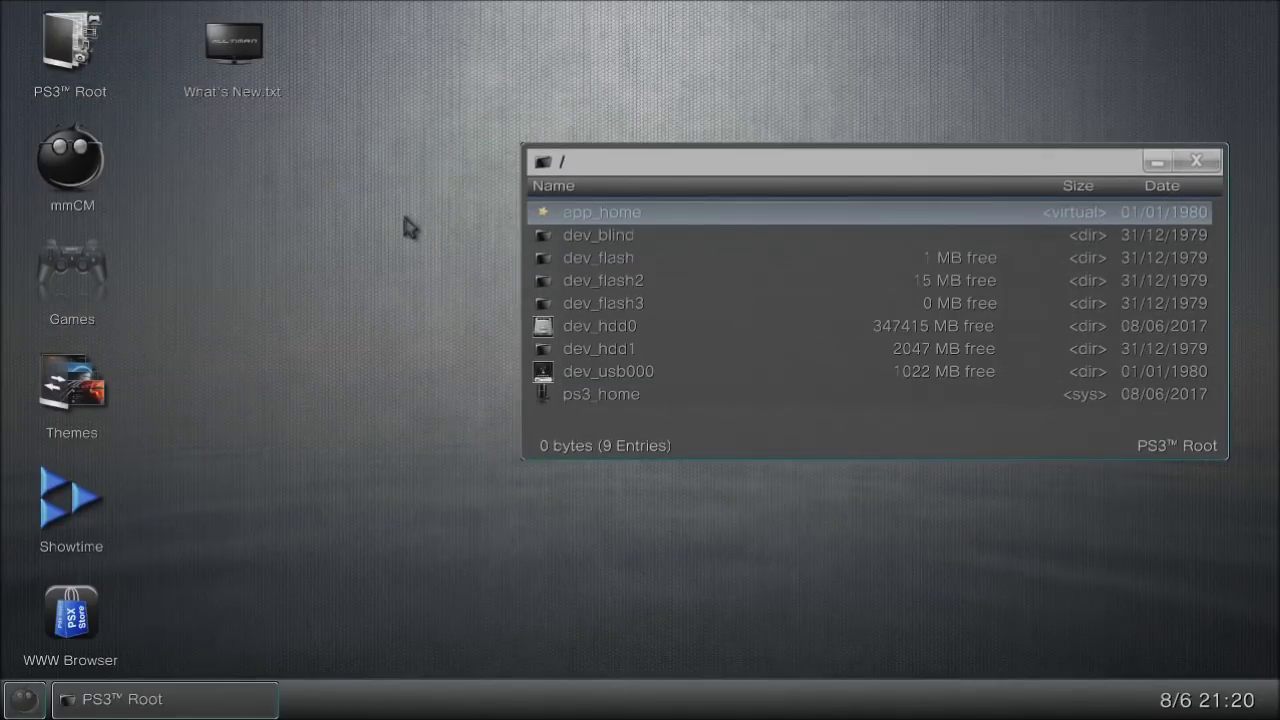
Open the "2. original rebug wMM 4.81.02" folder on dev_usb000, plus a second PS3 Root window
left_click(690, 374)
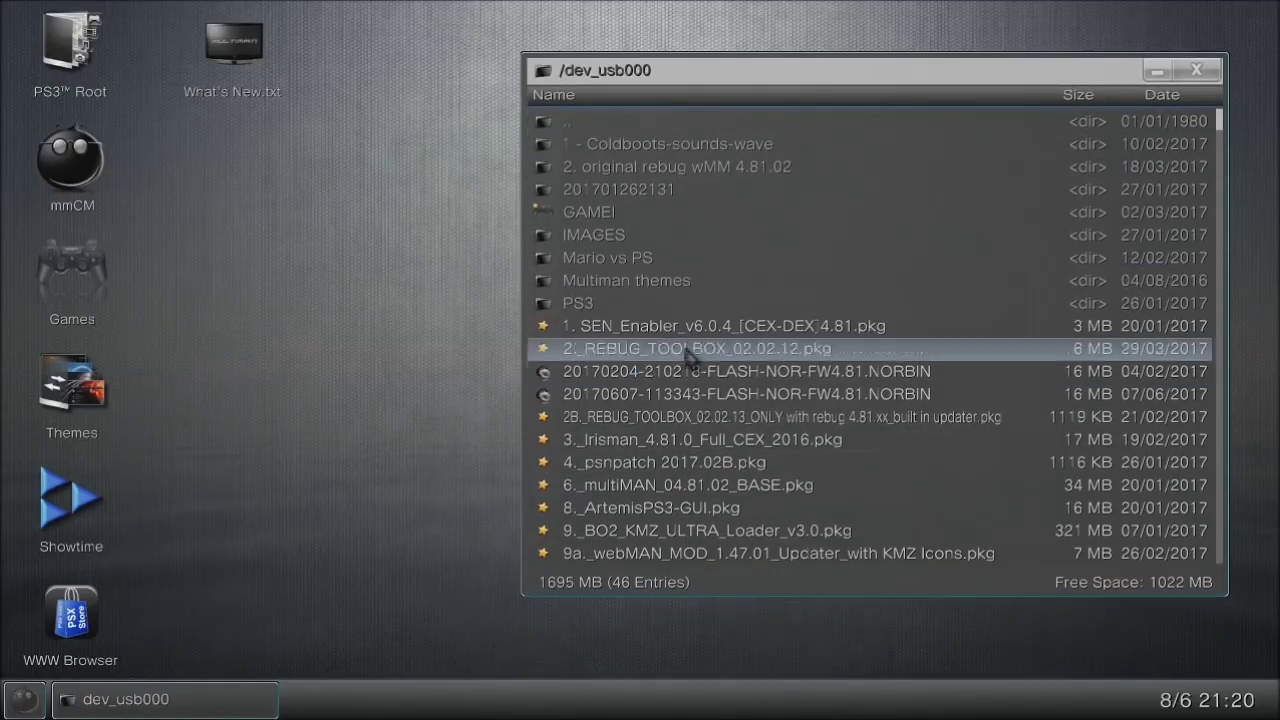
left_click(697, 186)
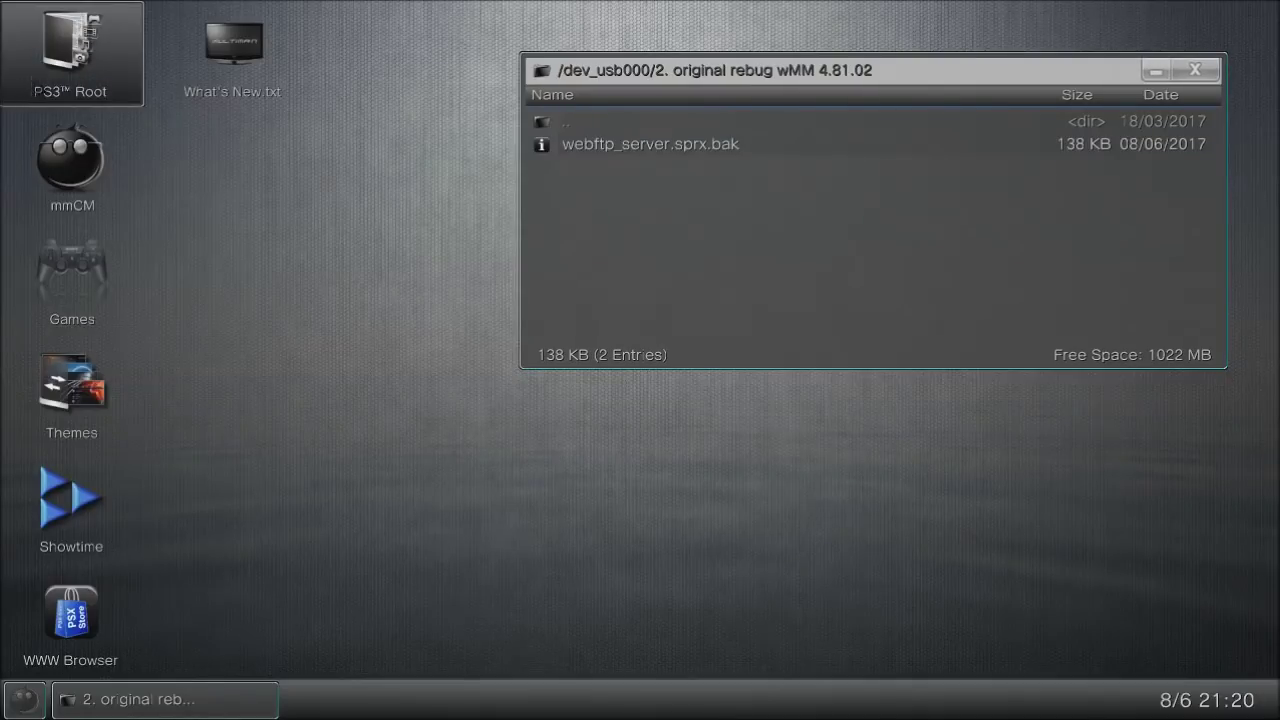
double_click(55, 68)
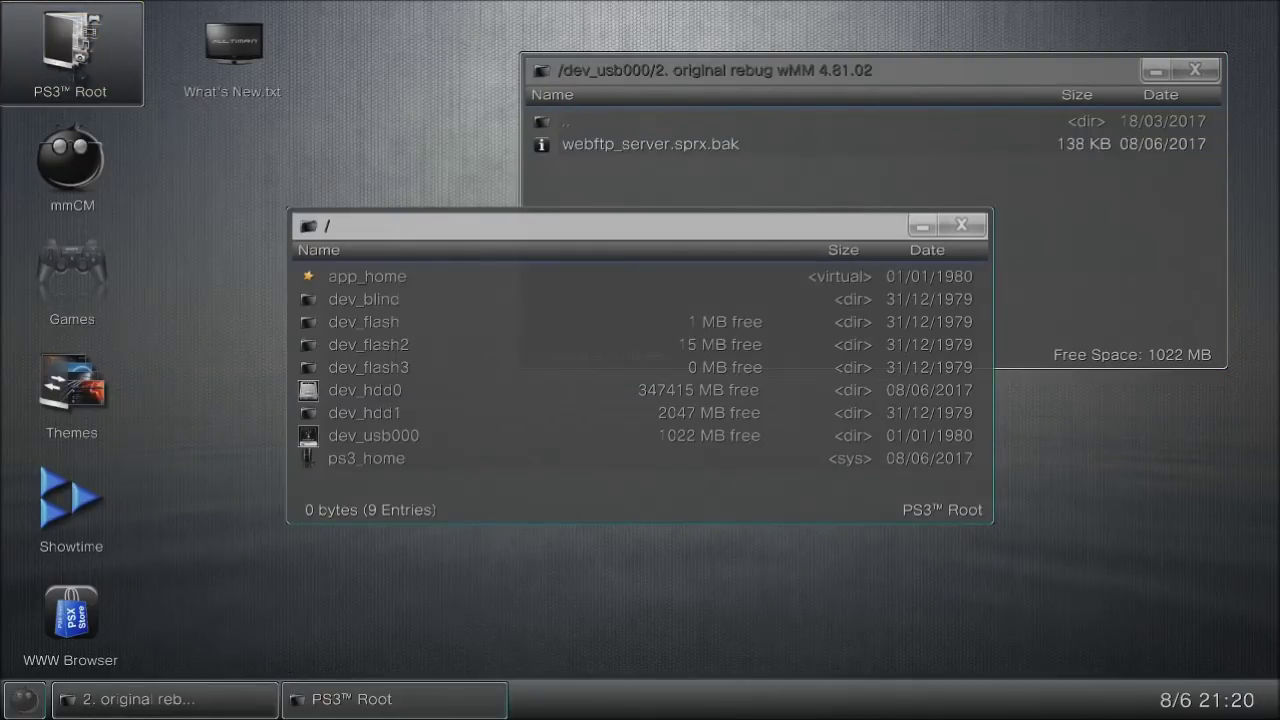
Browse the second window to /dev_blind/vsh/module and locate webftp_server.sprx.bak
double_click(437, 300)
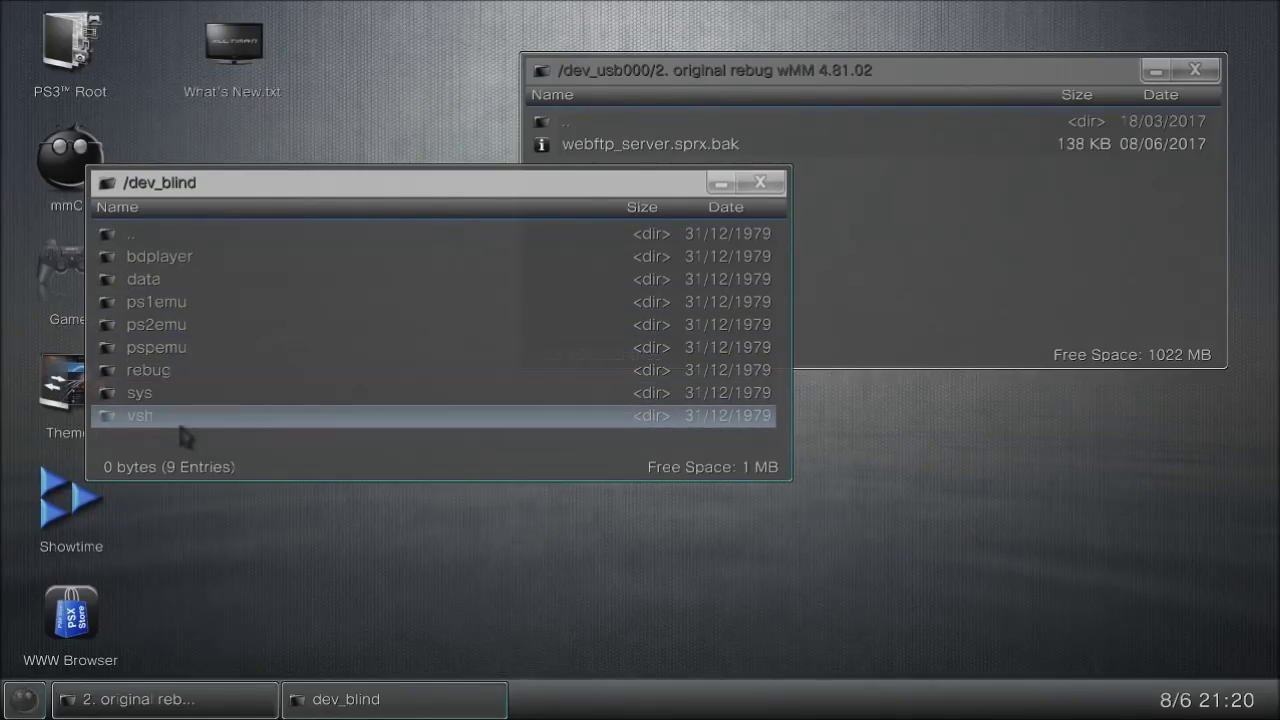
double_click(183, 428)
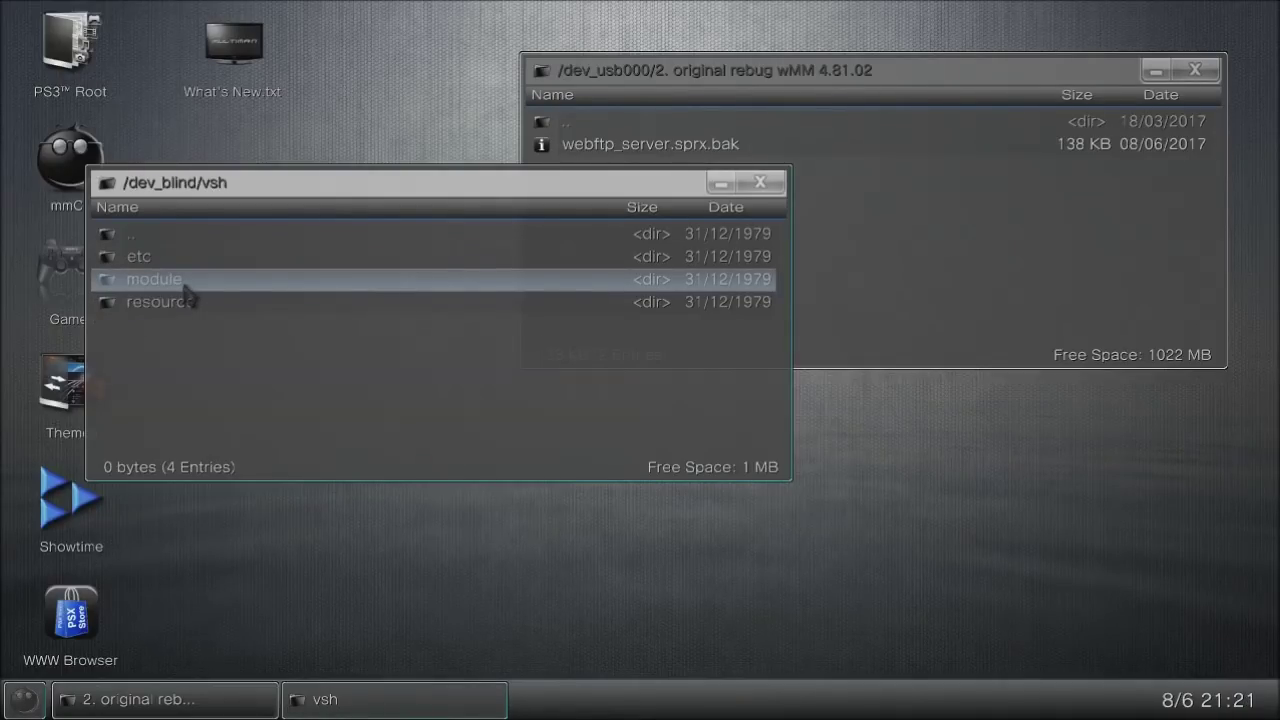
key("BackSpace")
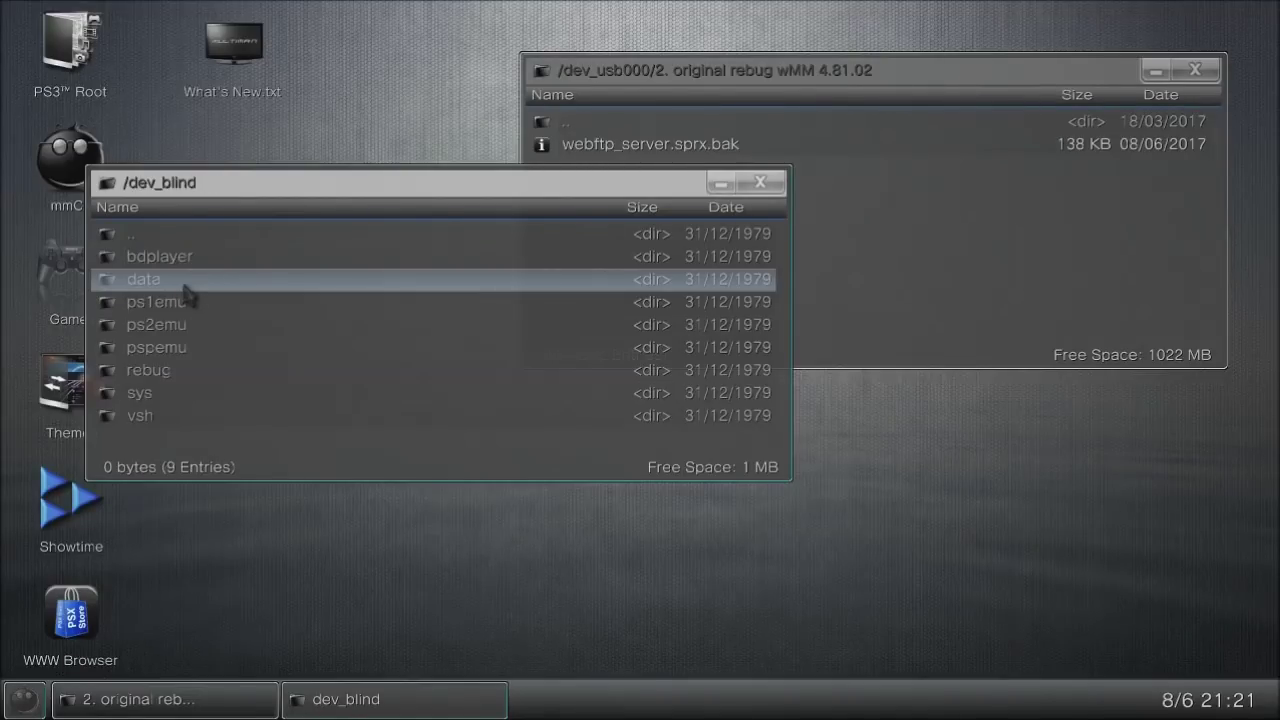
key("BackSpace")
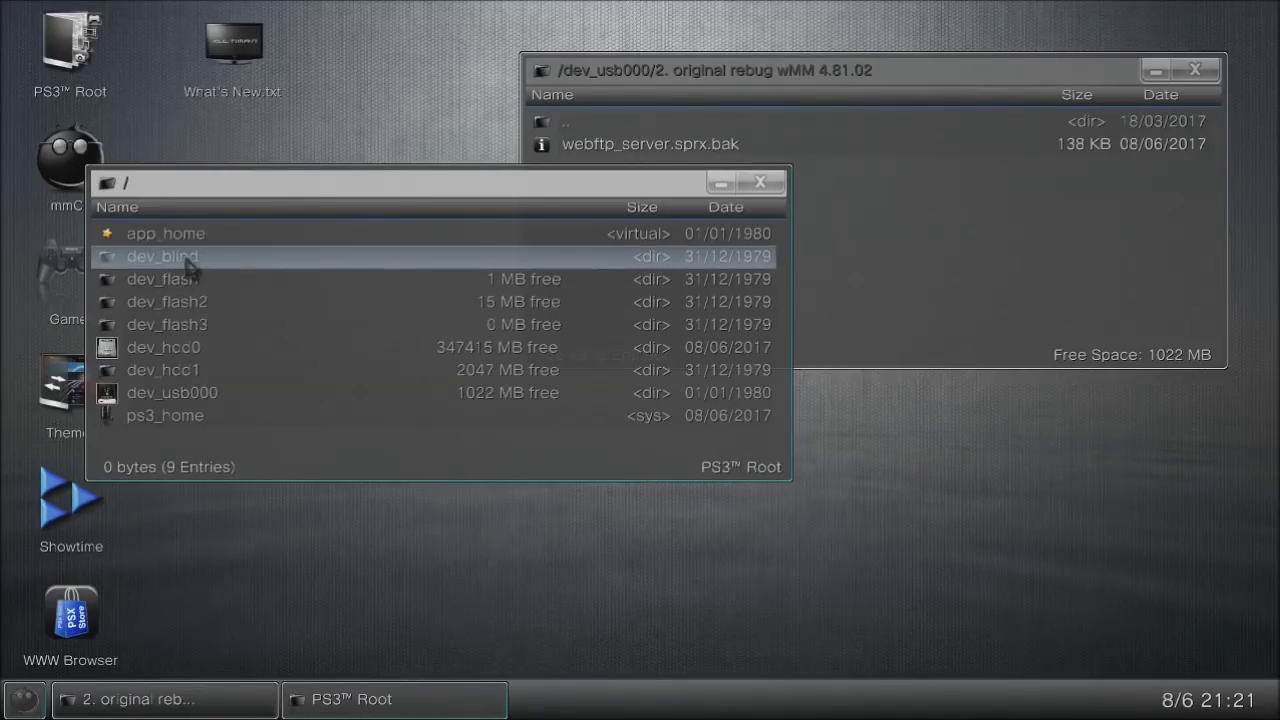
double_click(186, 258)
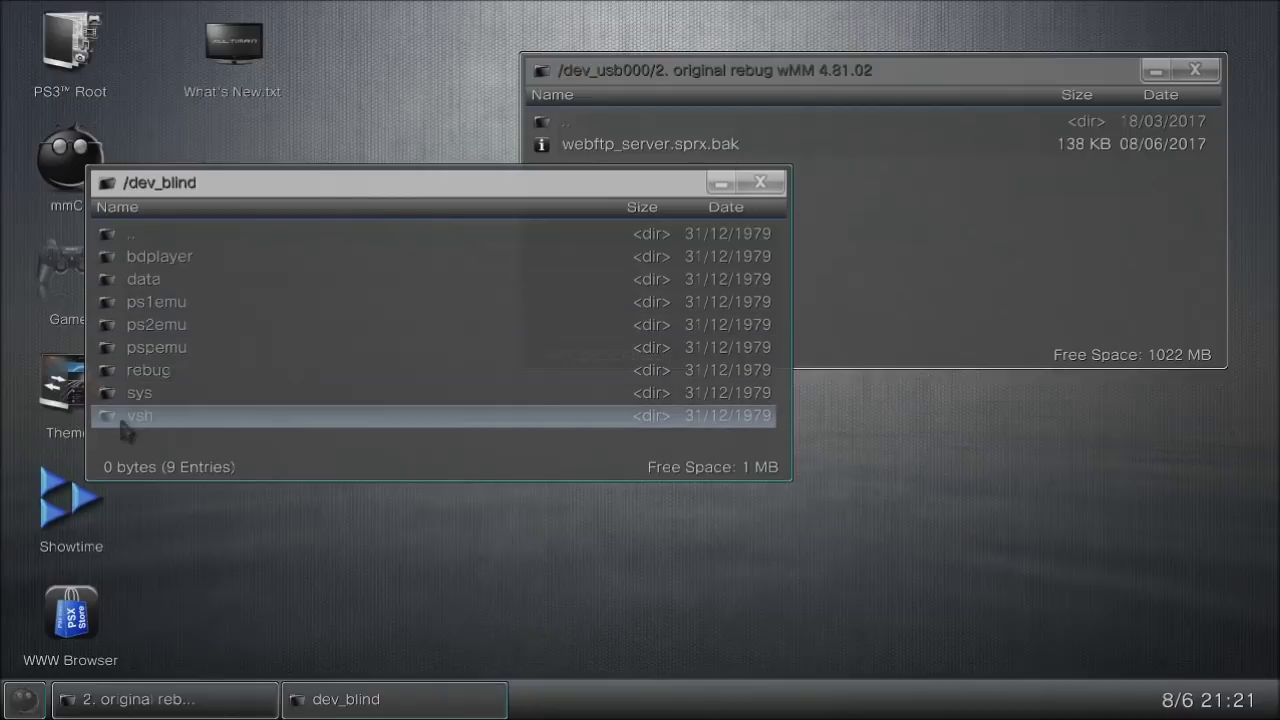
double_click(150, 418)
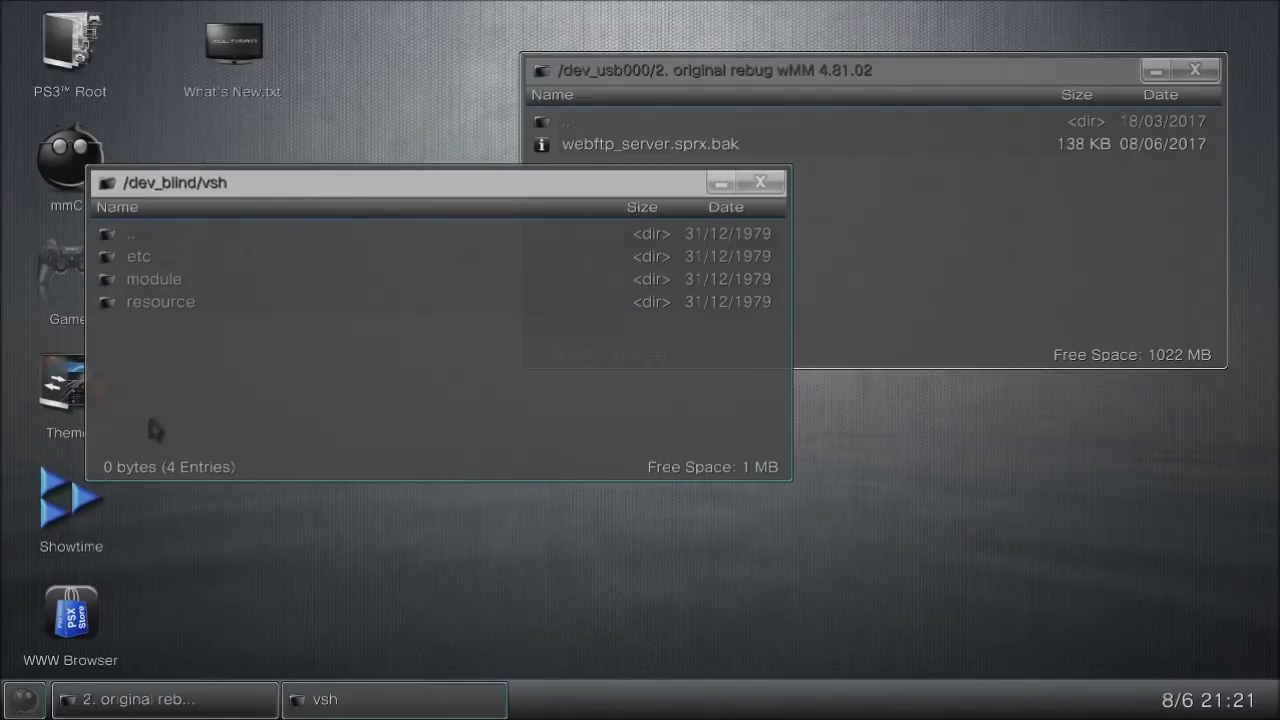
double_click(167, 283)
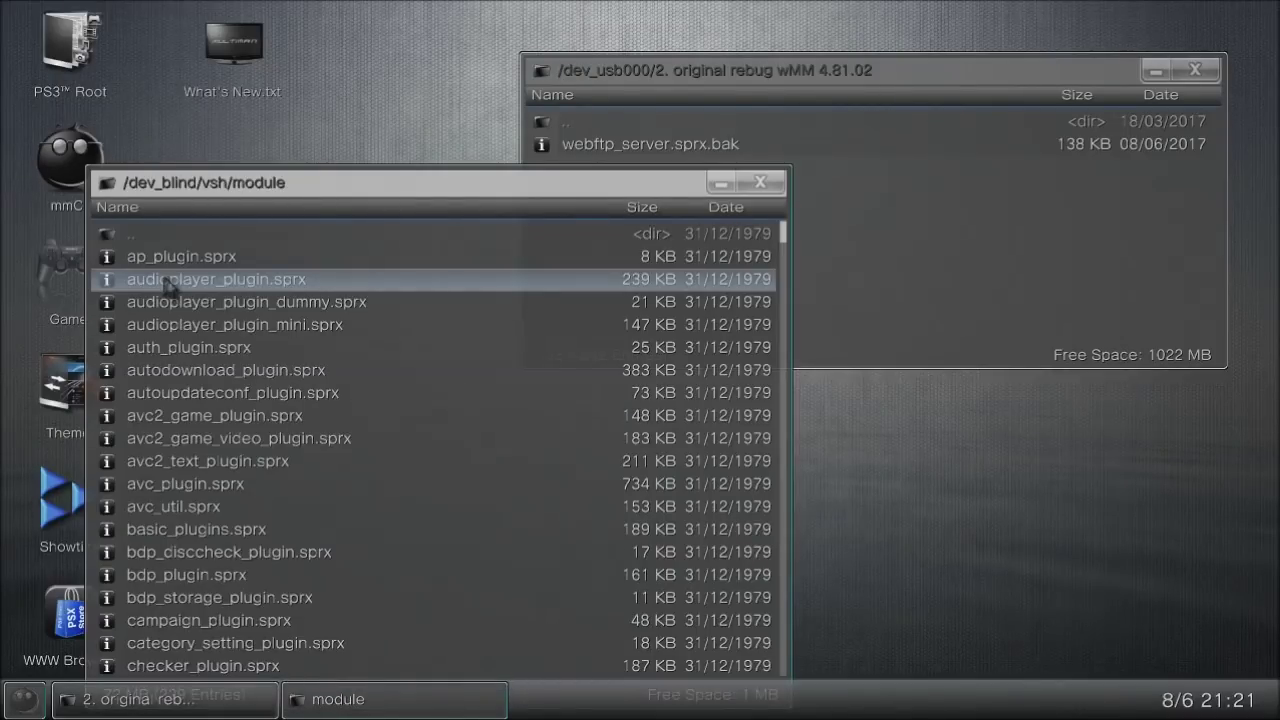
scroll(168, 287, "down", 20)
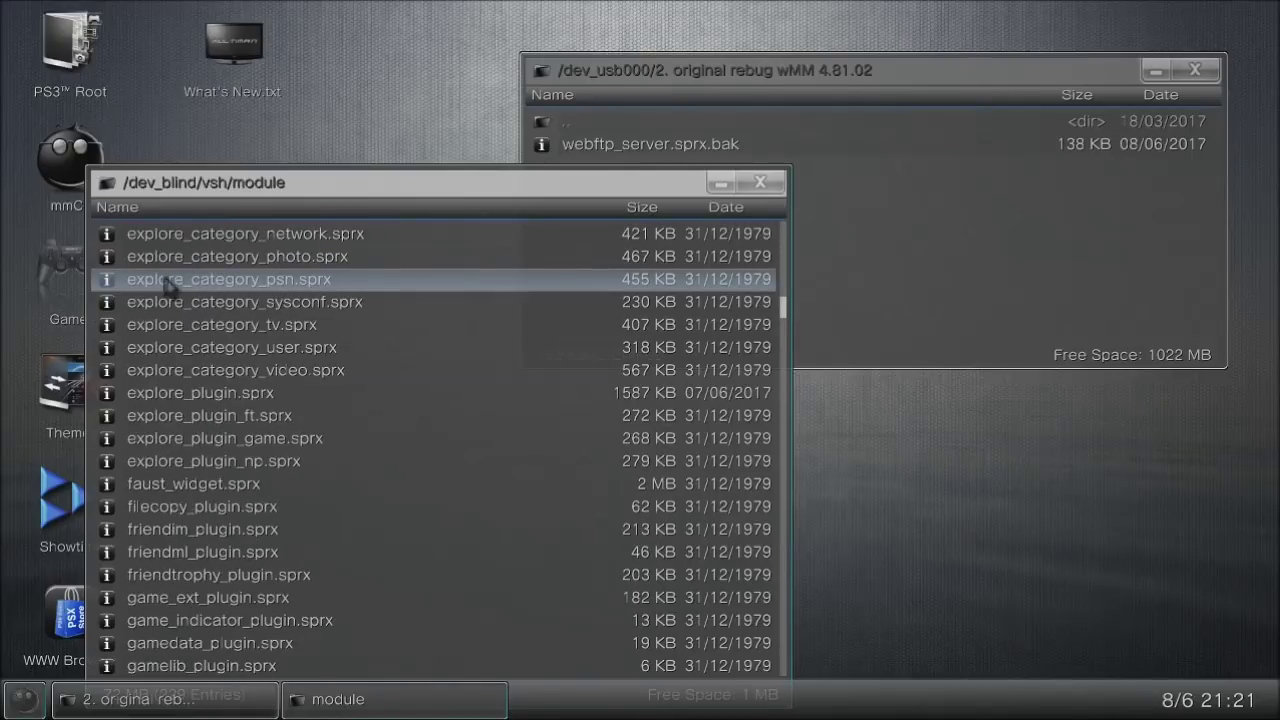
scroll(168, 285, "down", 20)
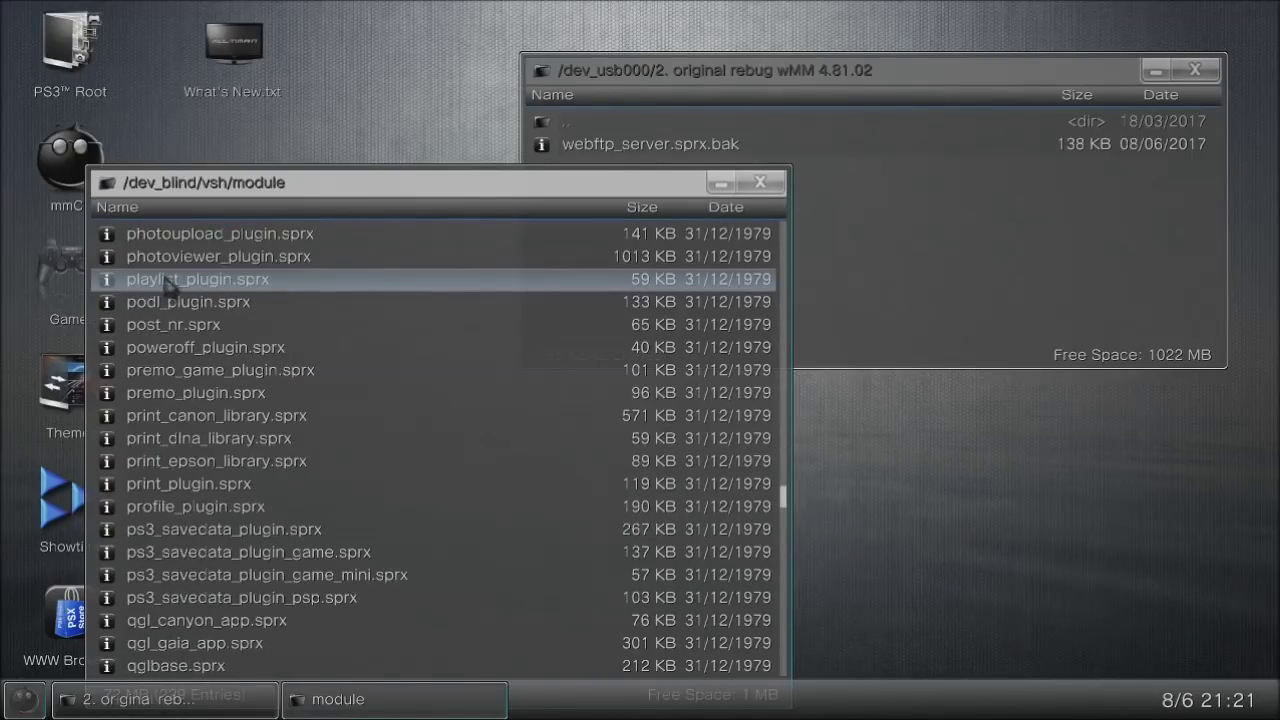
scroll(168, 285, "down", 20)
scroll(168, 285, "down", 20)
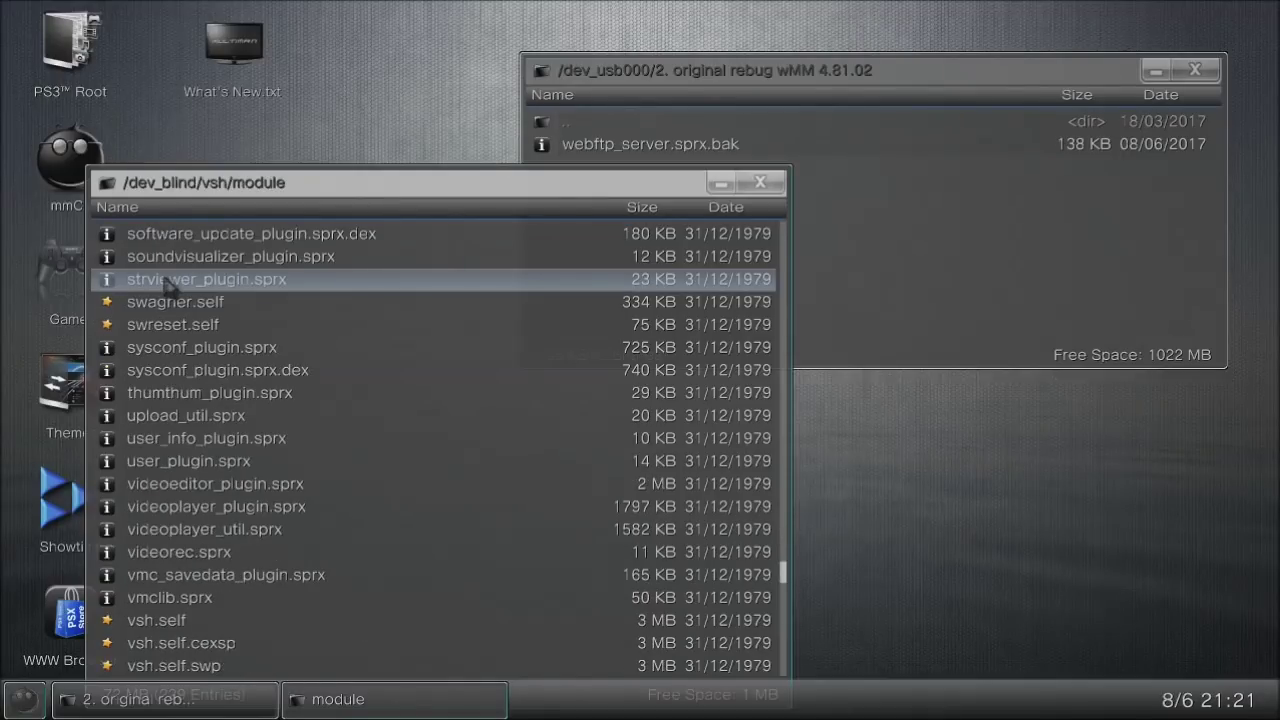
scroll(168, 285, "down", 20)
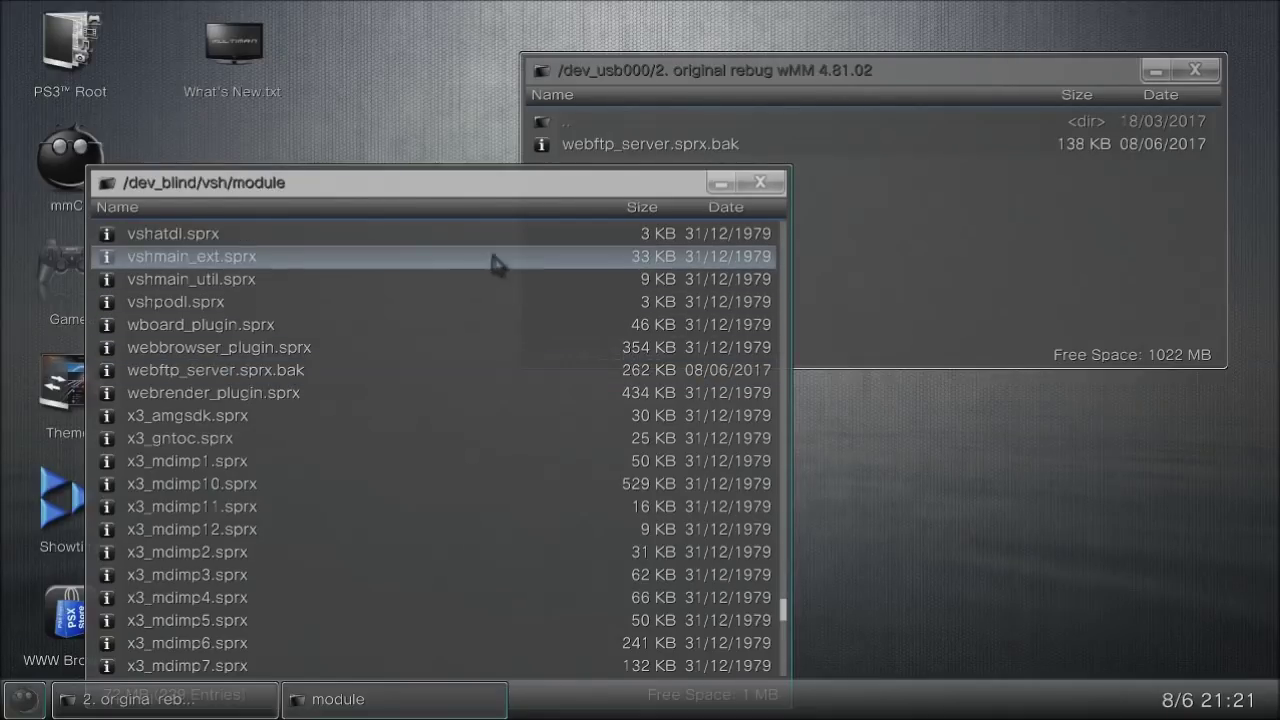
Copy webftp_server.sprx.bak from the USB folder into /dev_blind/vsh/module, overwriting the existing file
left_click(722, 148)
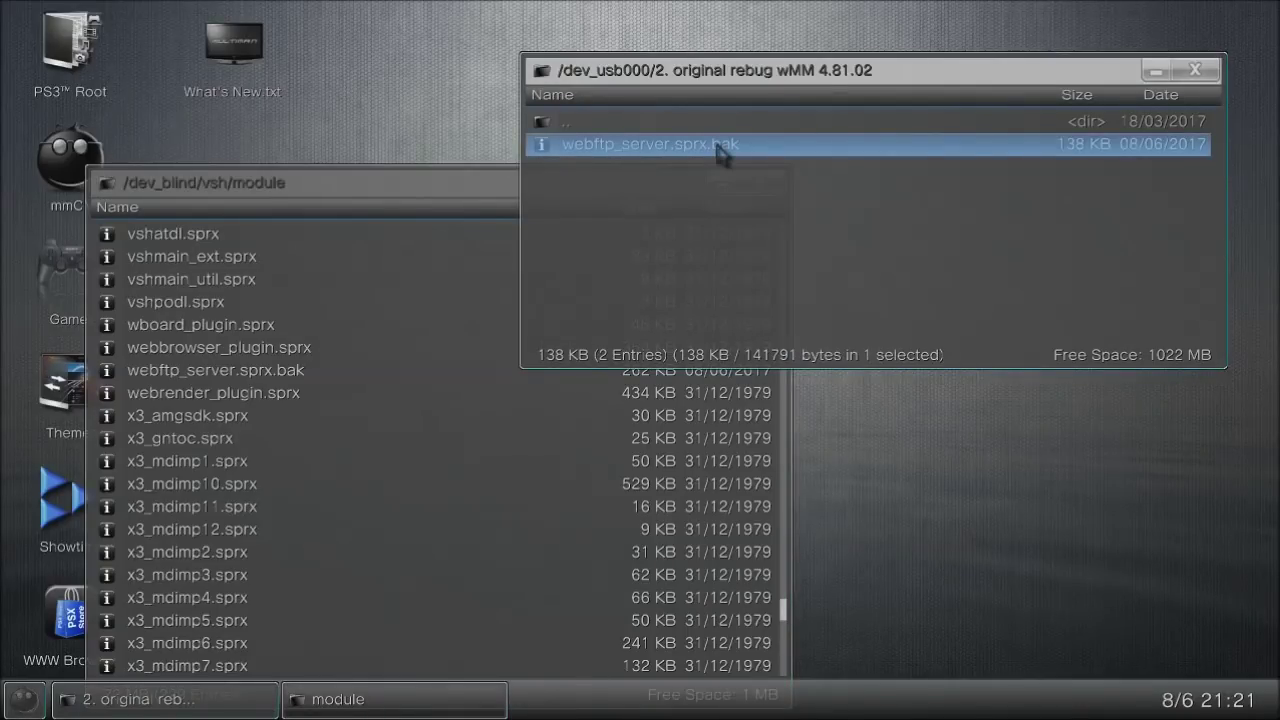
right_click(782, 157)
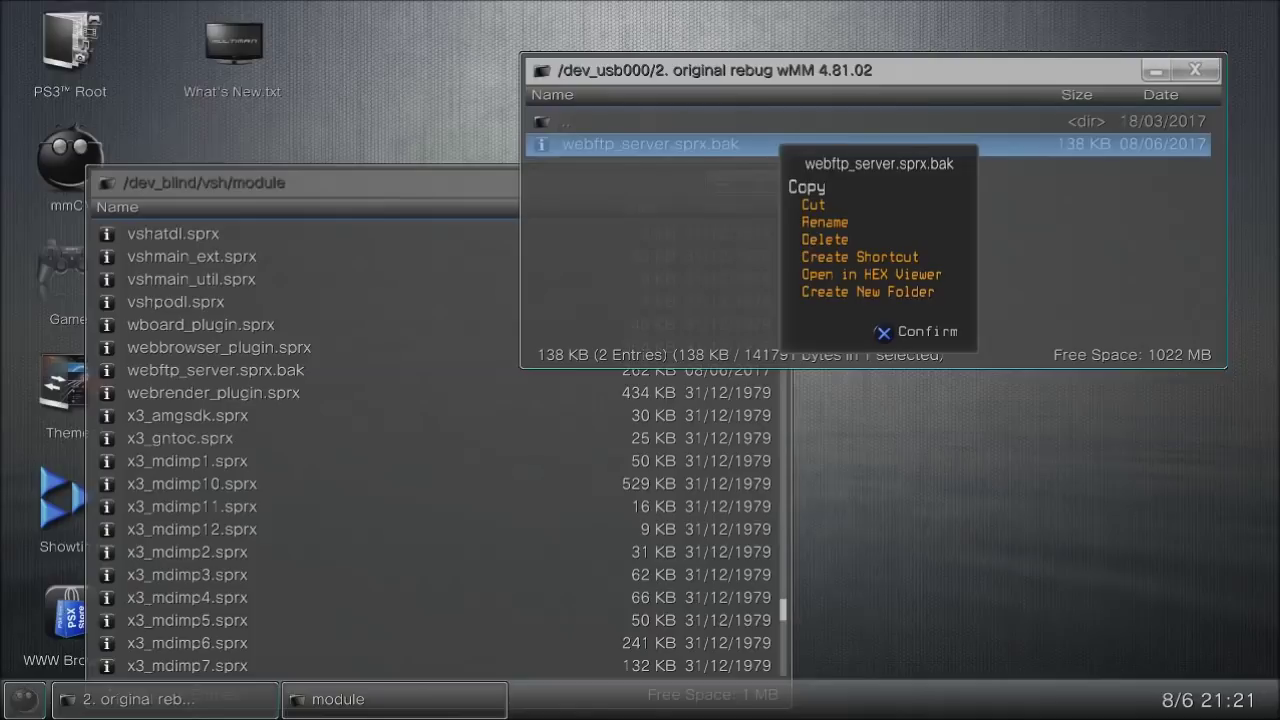
key("Return")
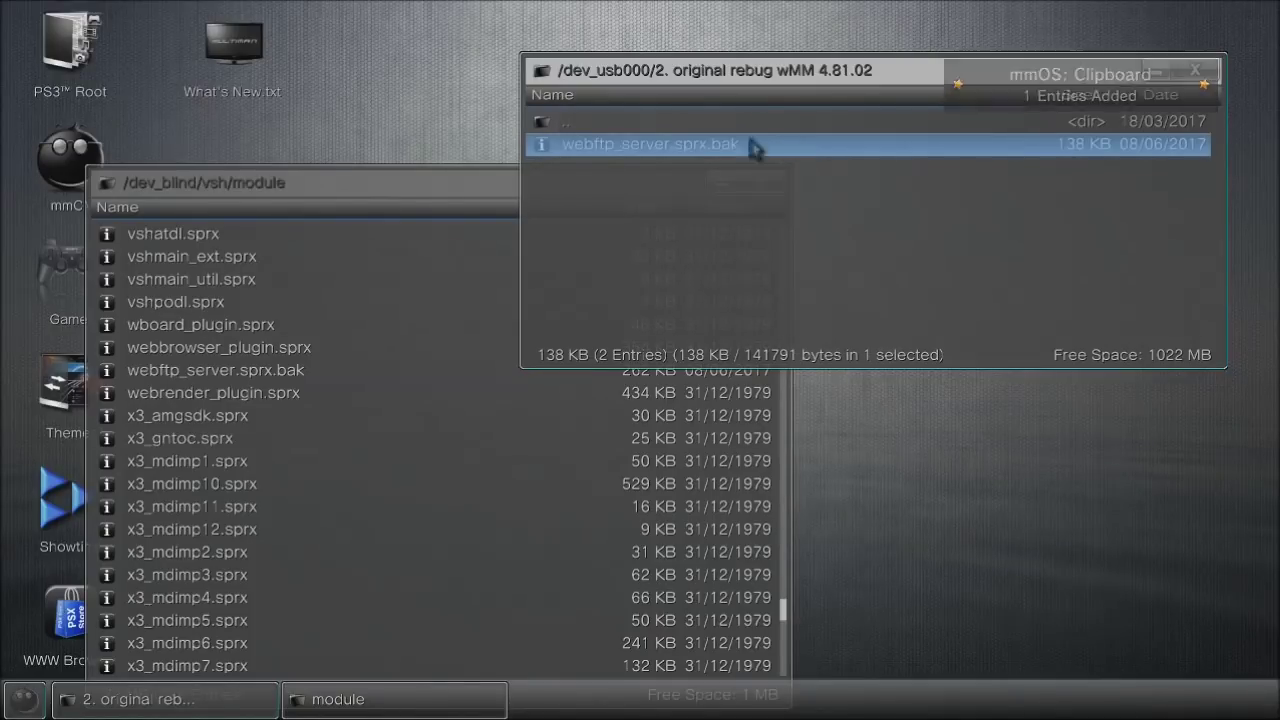
left_click(404, 196)
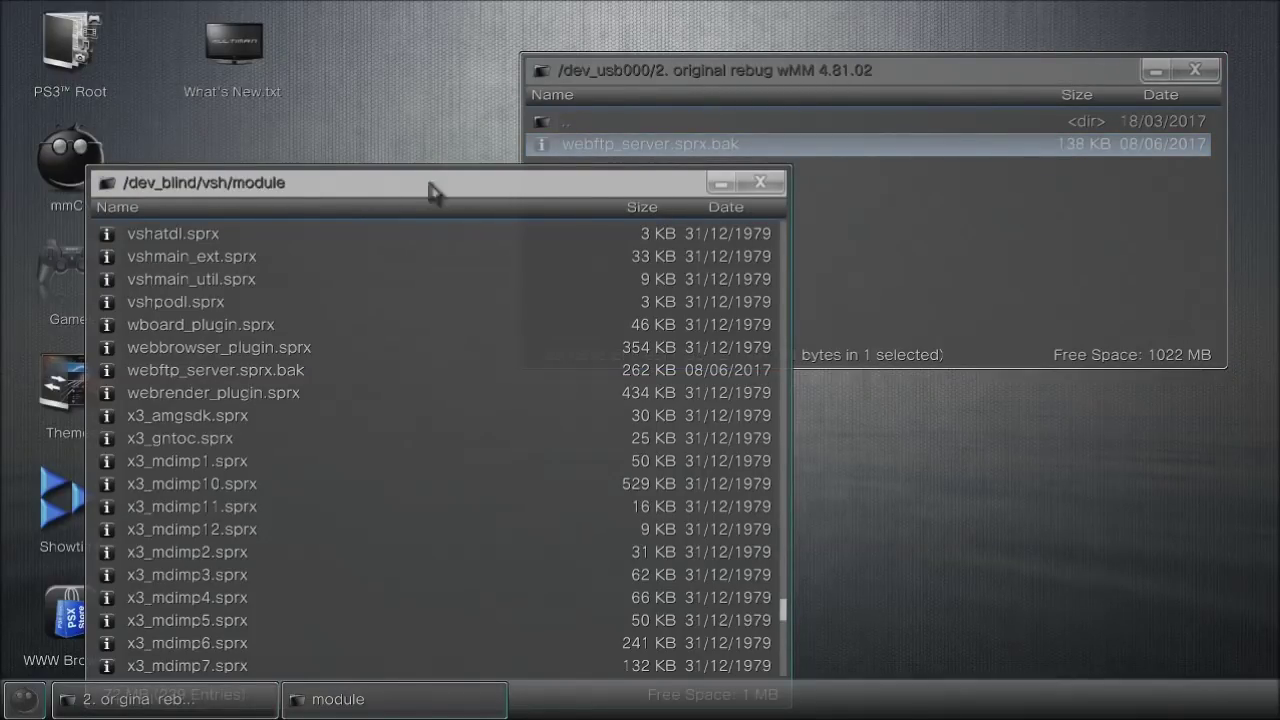
right_click(355, 192)
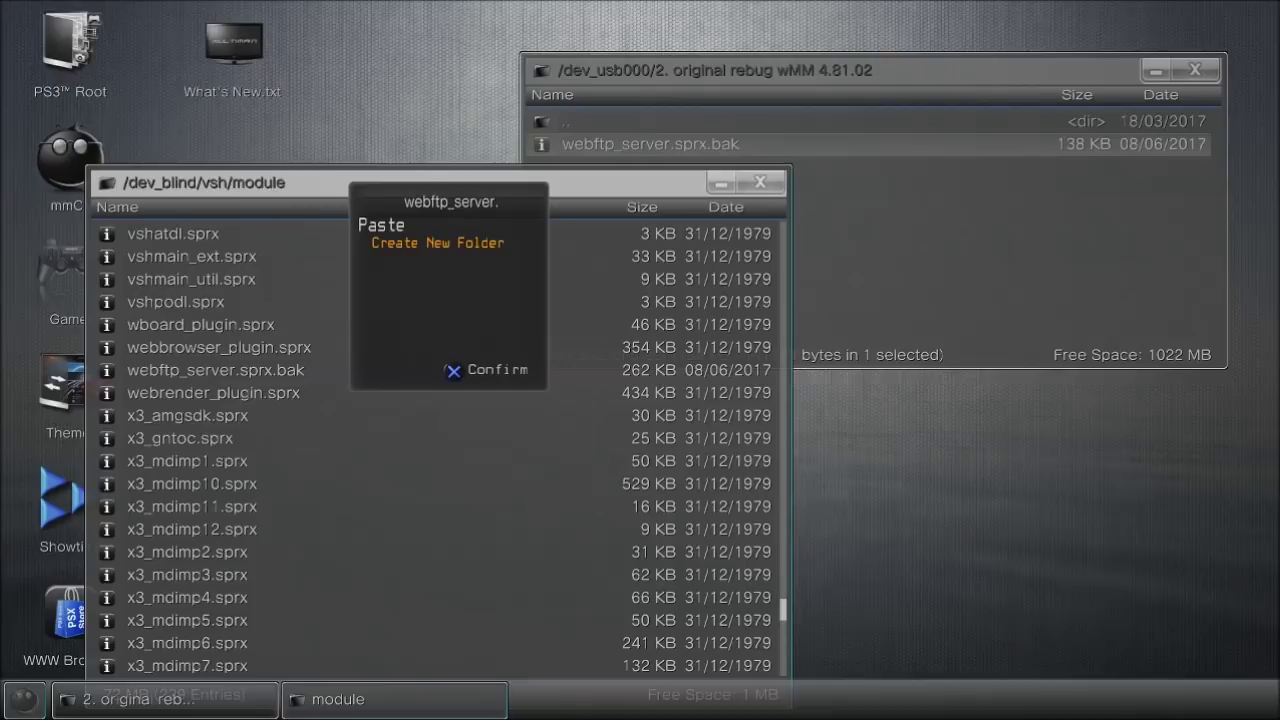
key("Return")
key("Left")
key("Return")
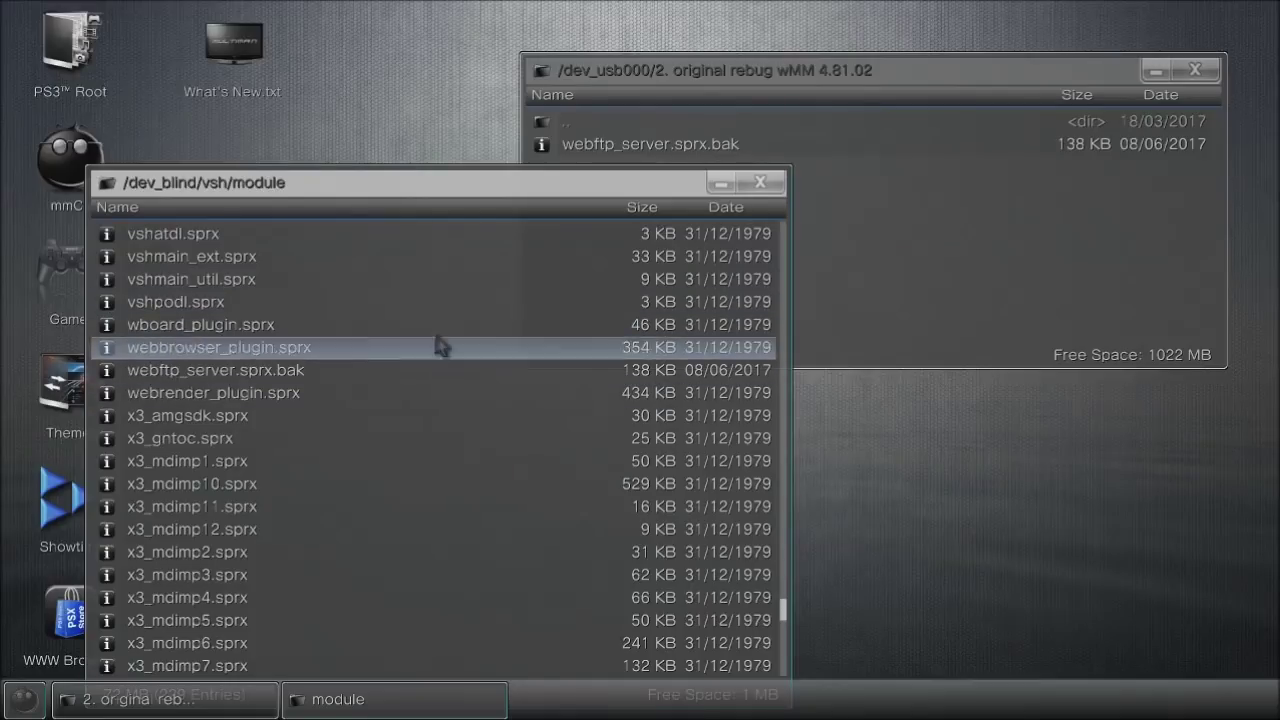
Close both file manager windows and return to the mmCM Game menu
left_click(768, 182)
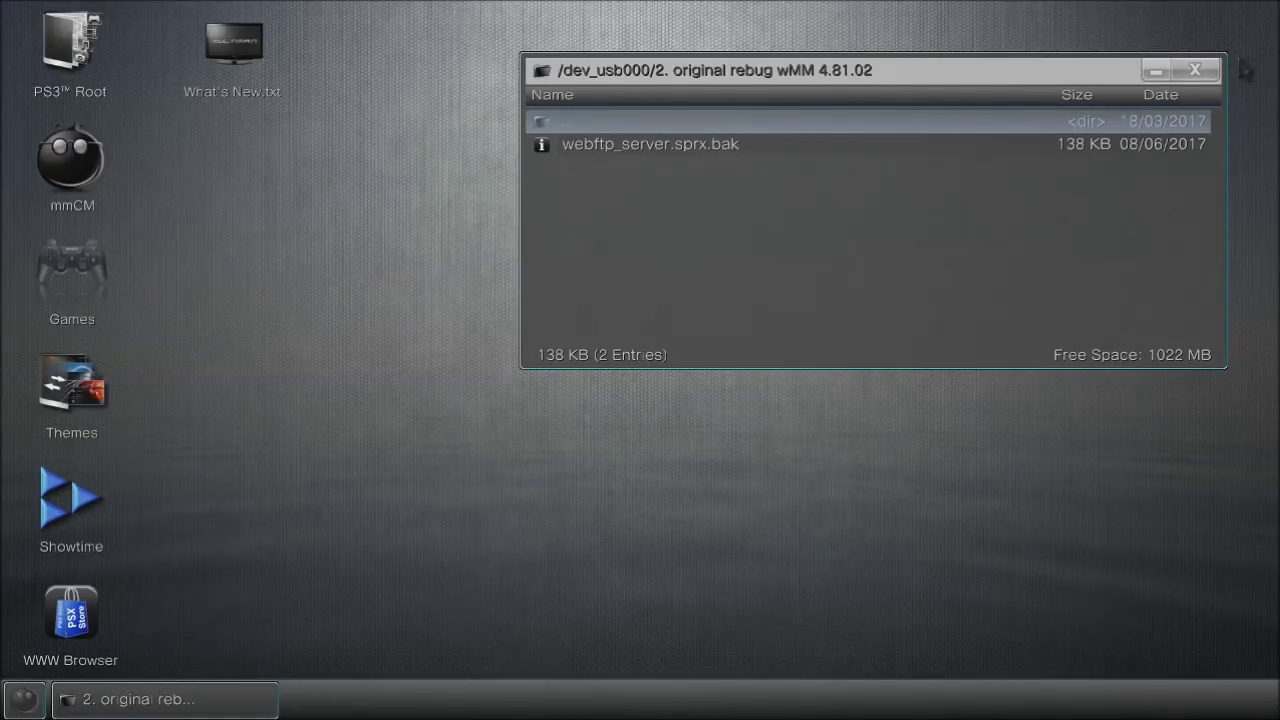
left_click(1190, 71)
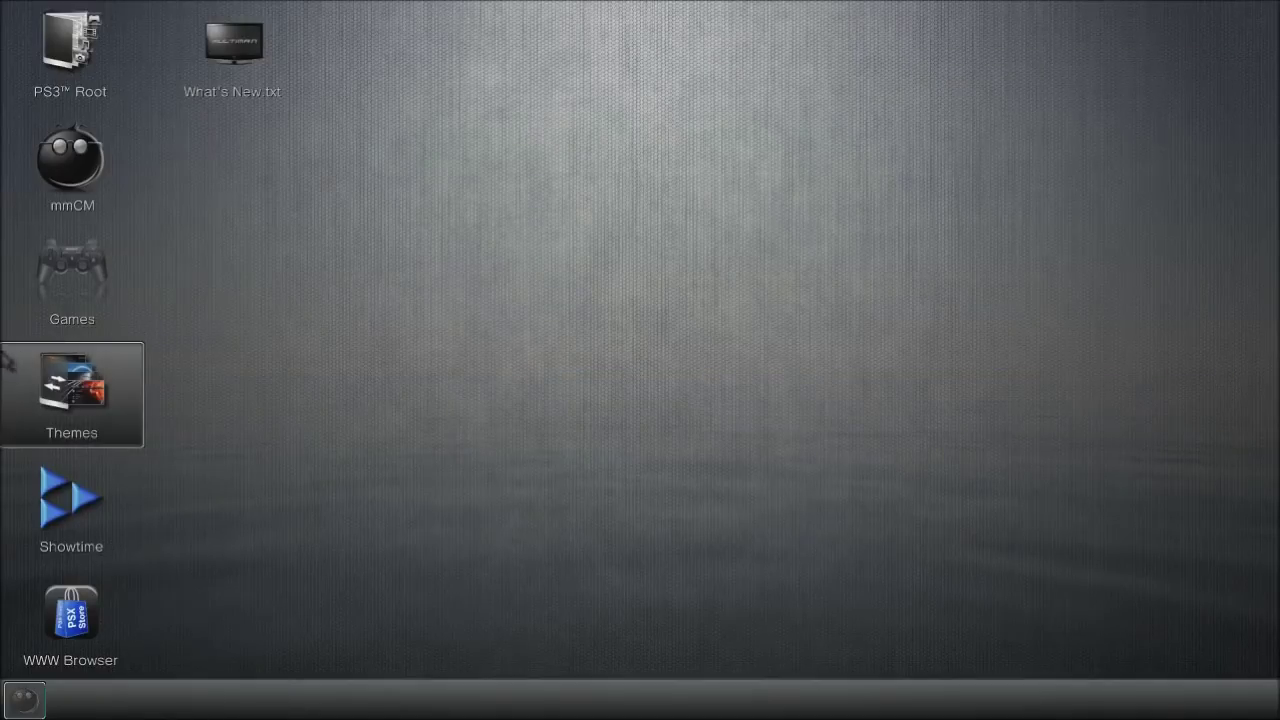
left_click(72, 275)
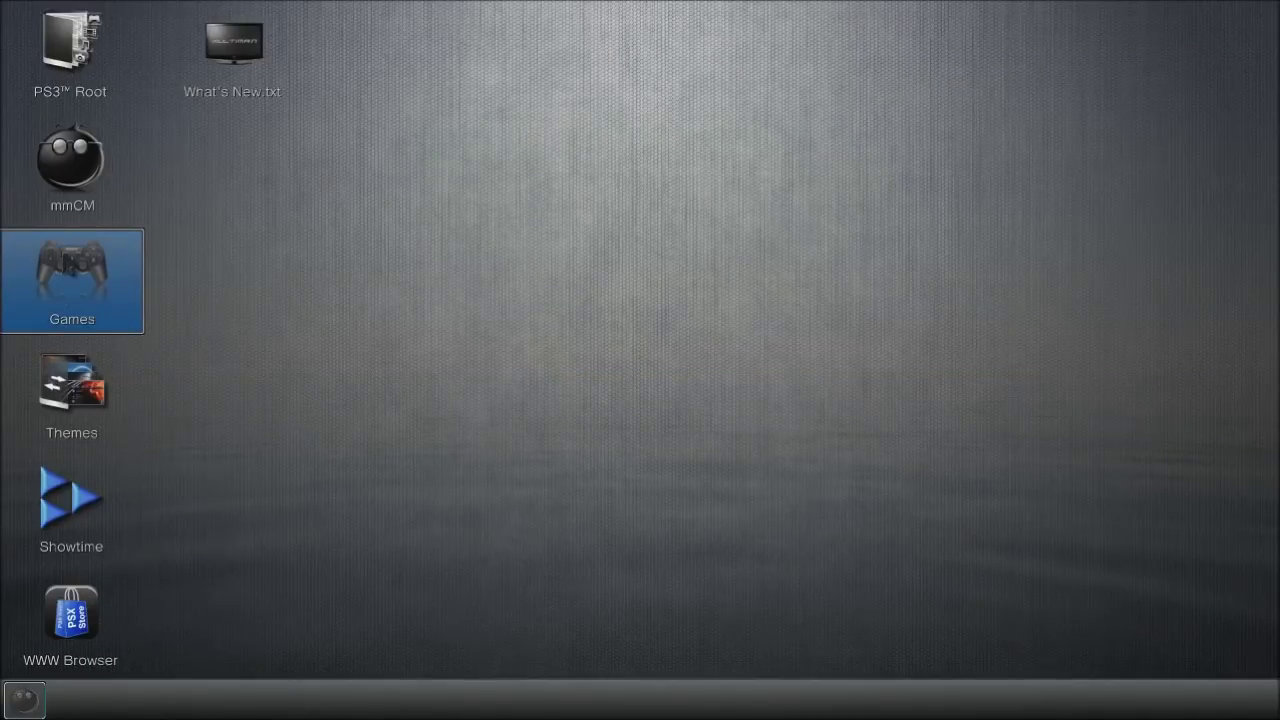
key("Return")
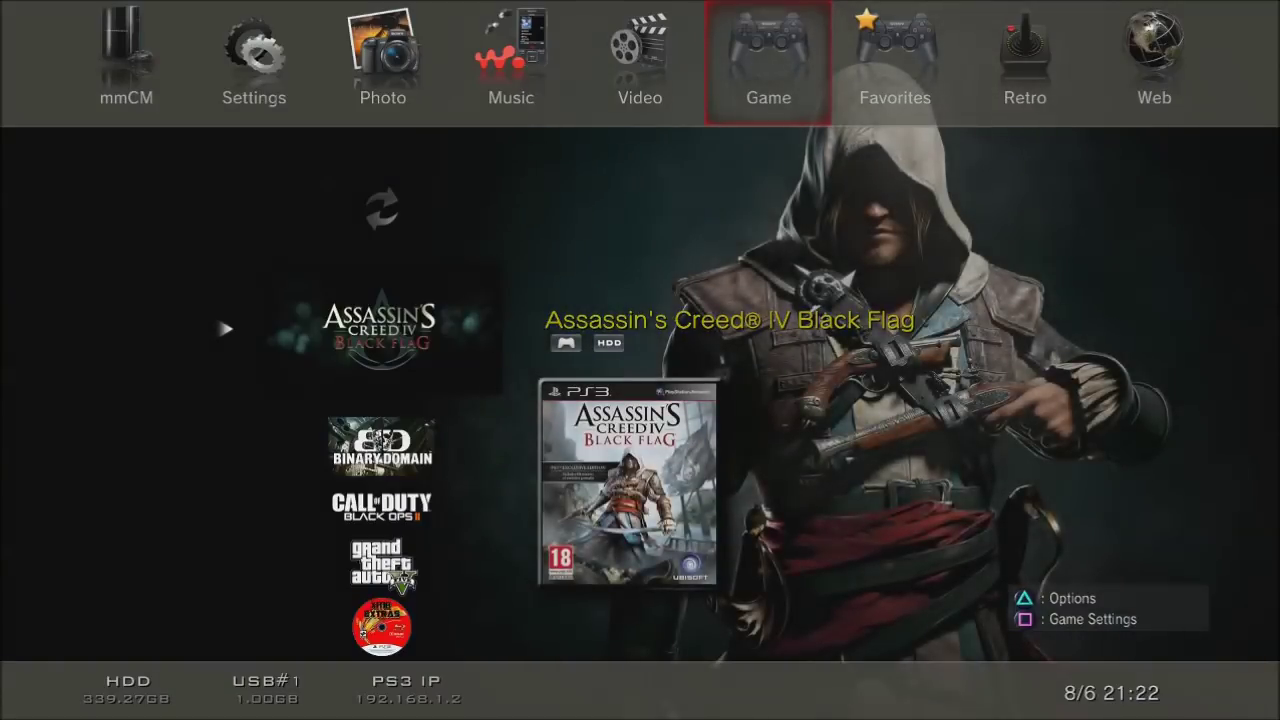
Set Write Access to /dev_flash to Disable in the mmCM settings
key("Left")
key("Left")
key("Left")
key("Left")
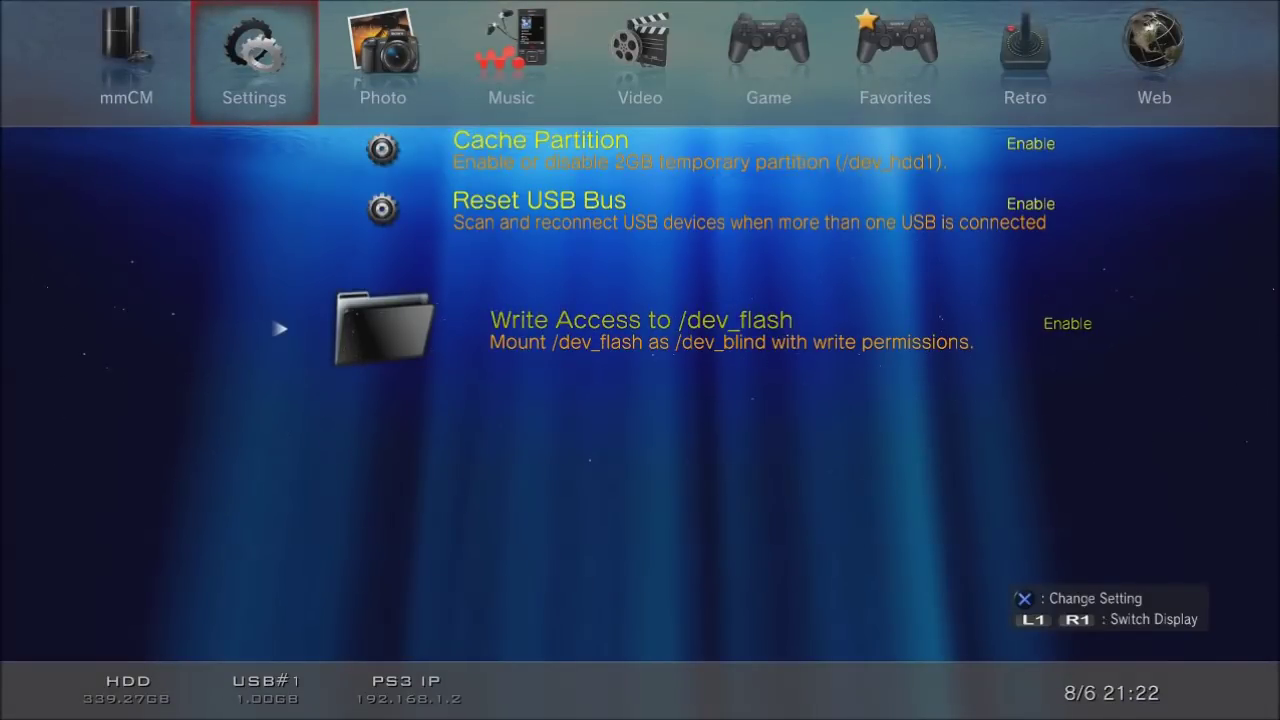
key("Return")
key("Up")
key("Return")
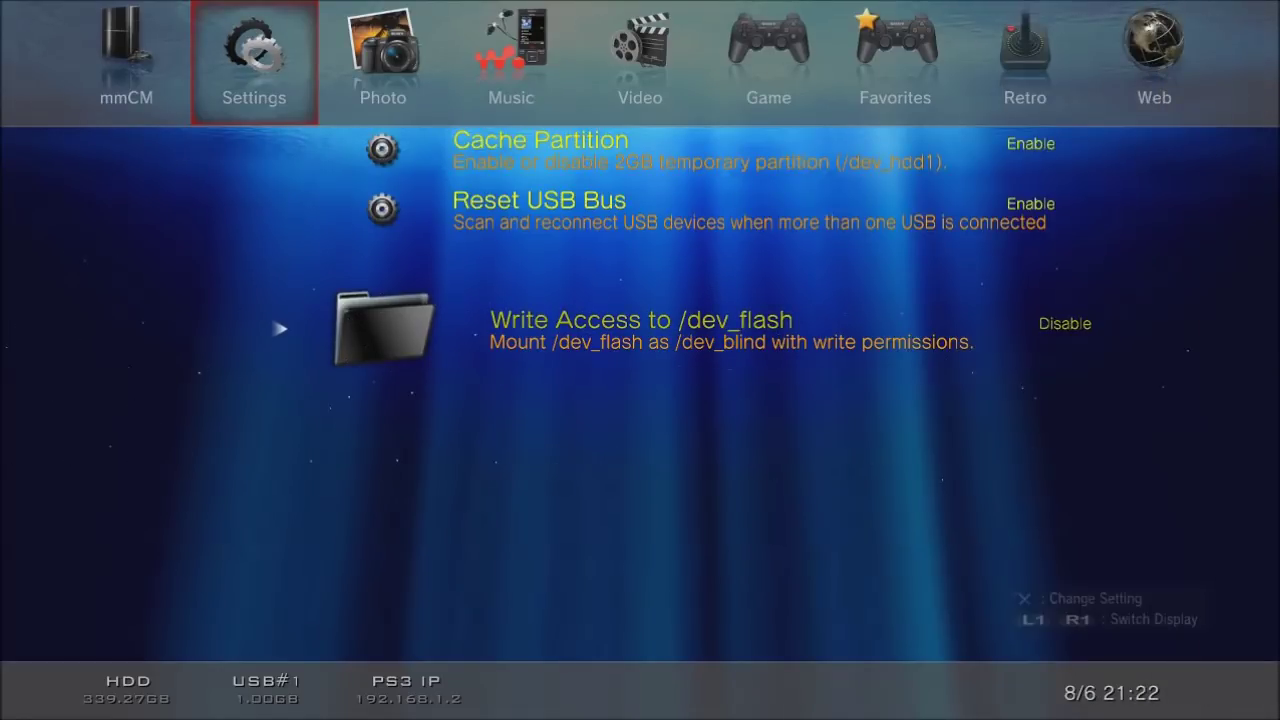
Restart the PS3 system from mmCM
key("Left")
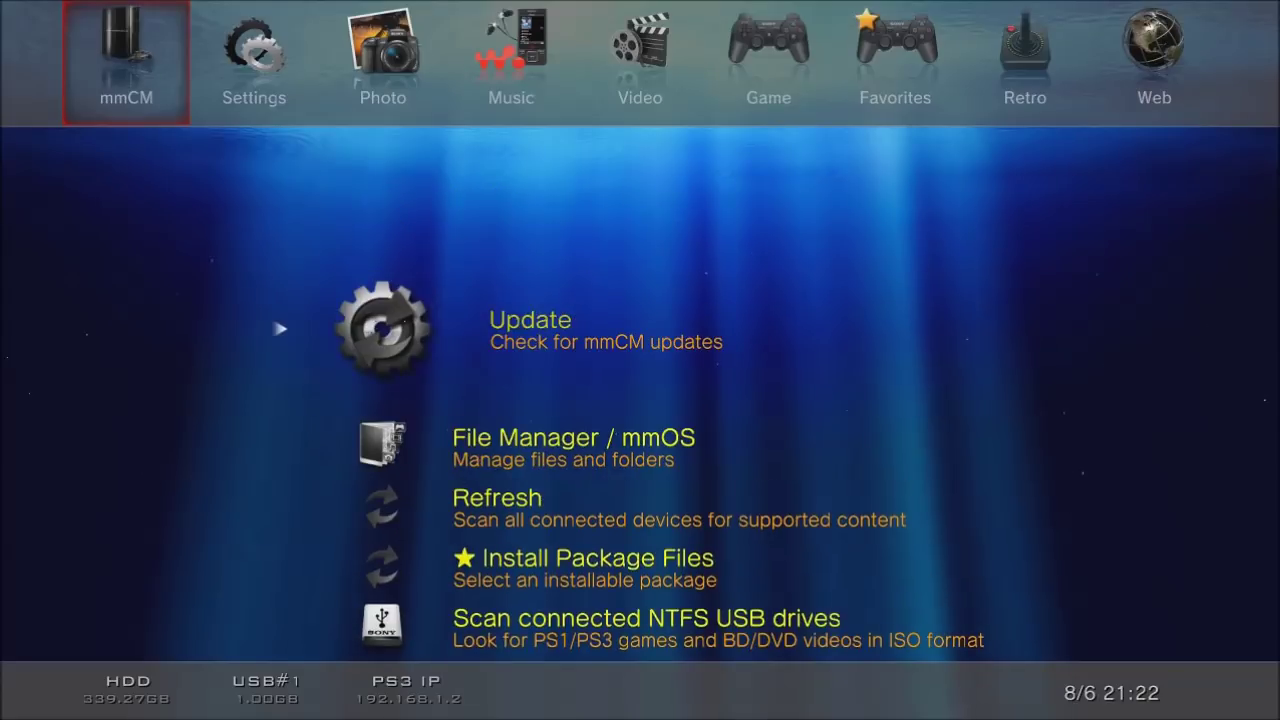
key("Up")
key("Up")
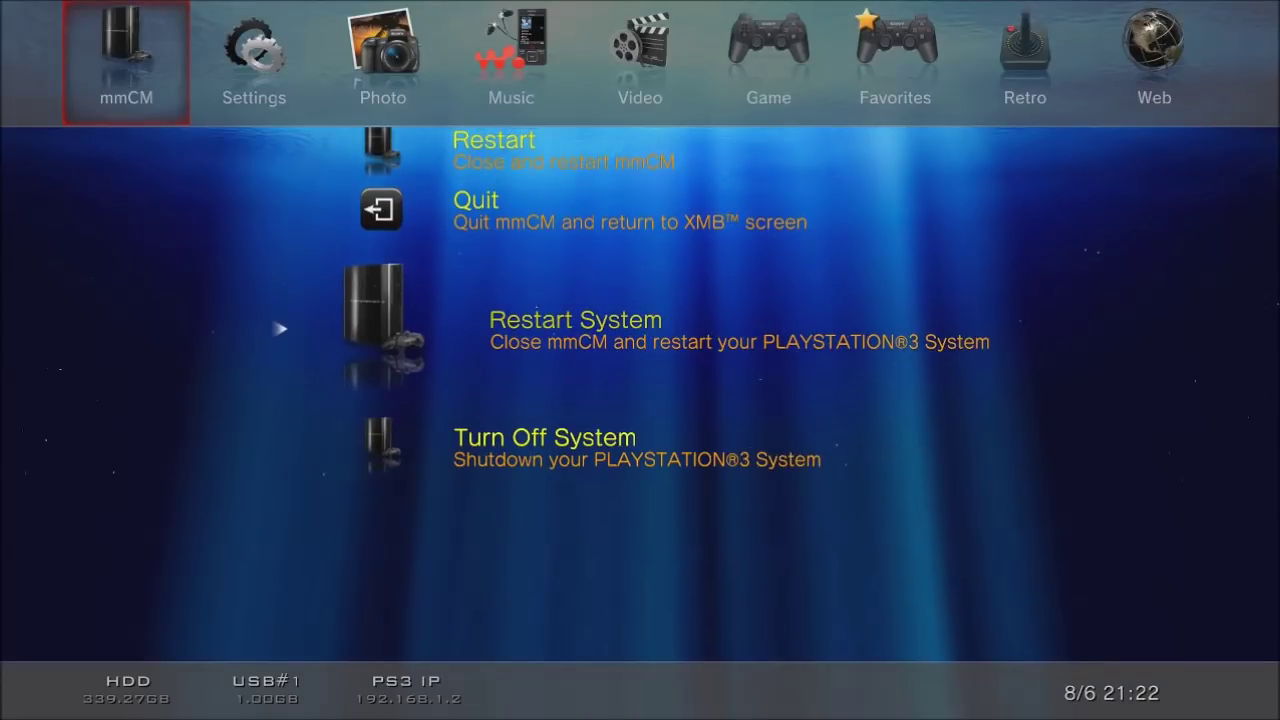
key("Return")
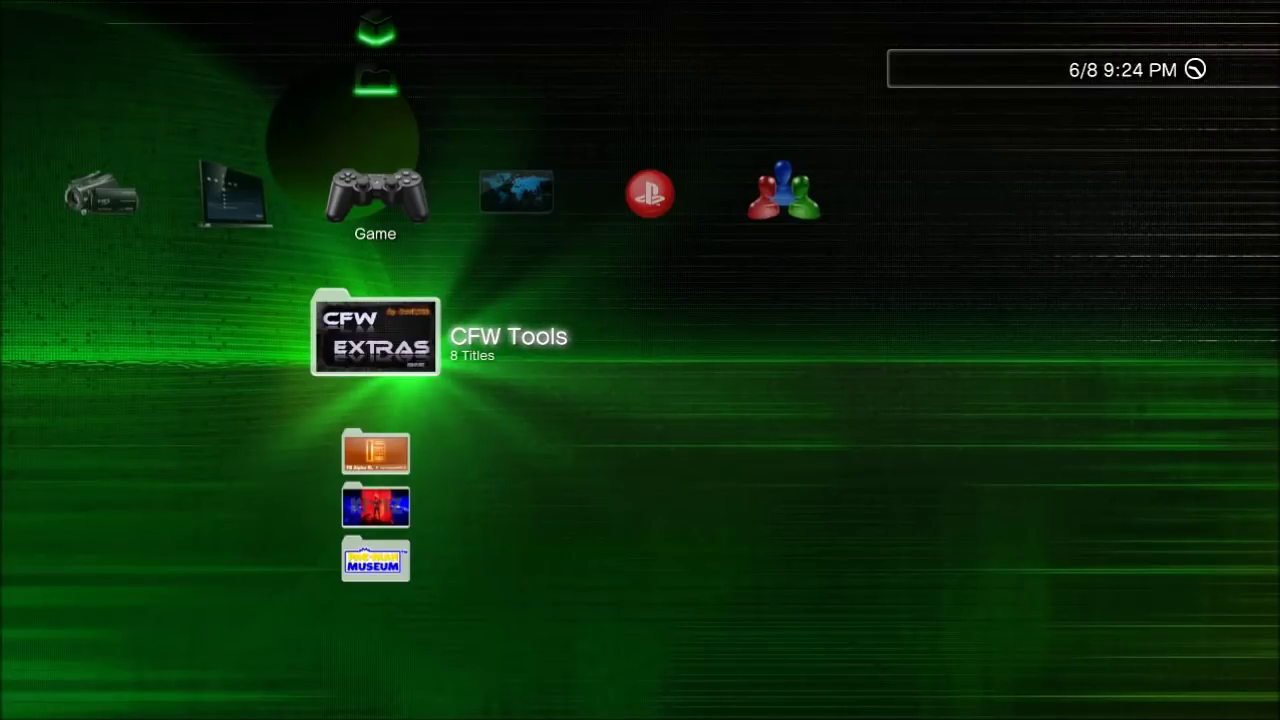
Check the XMB Network and Game categories and open the webMAN Games folder
key("Return")
key("Down")
key("Down")
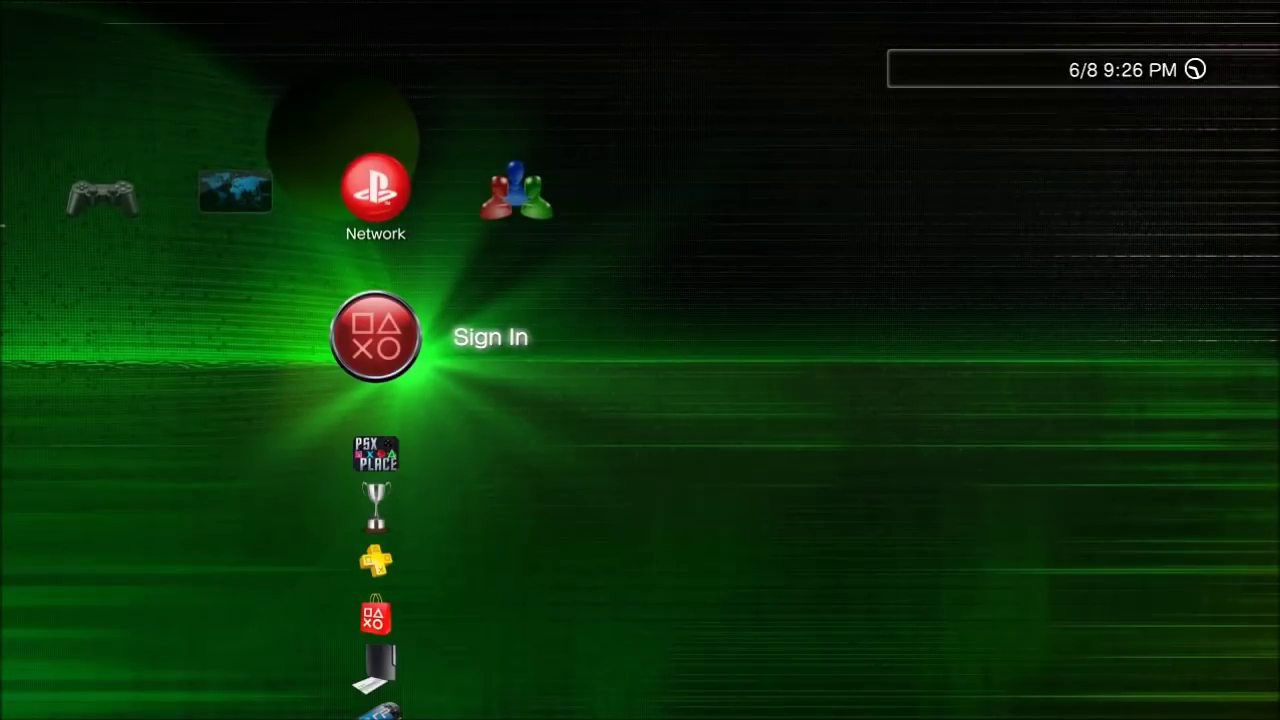
key("Left")
key("Left")
key("Down")
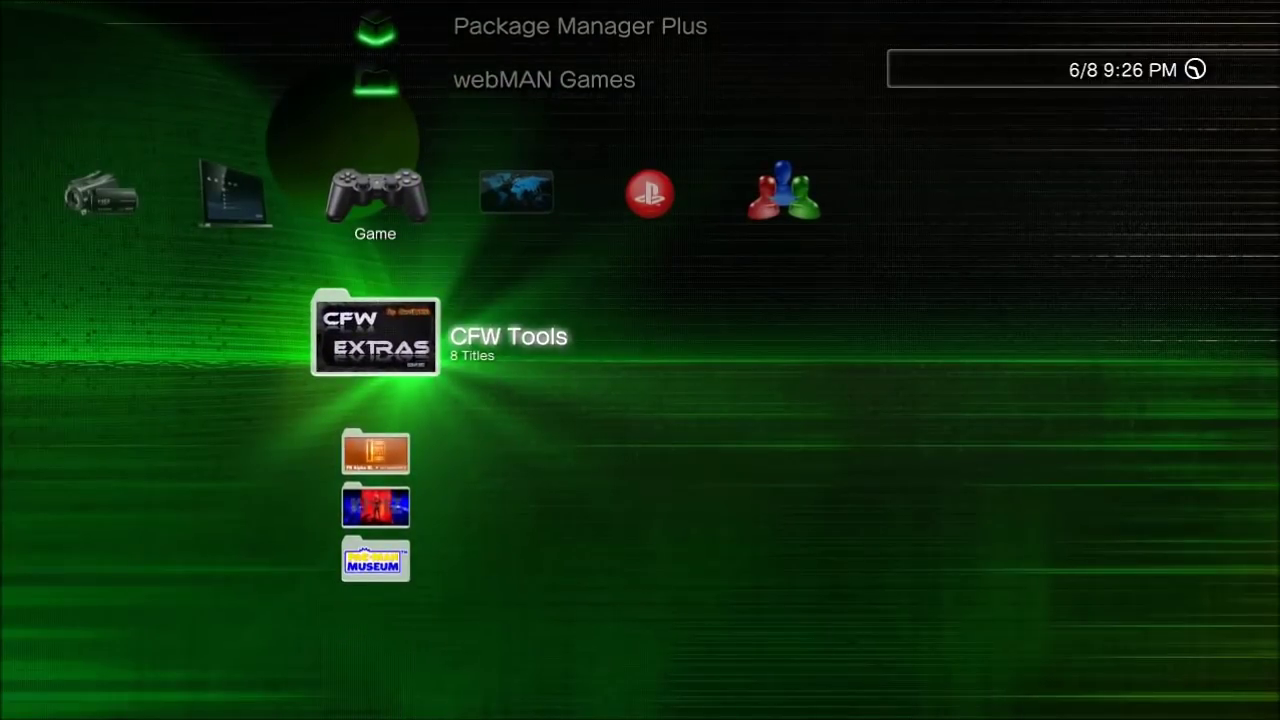
key("Up")
key("Return")
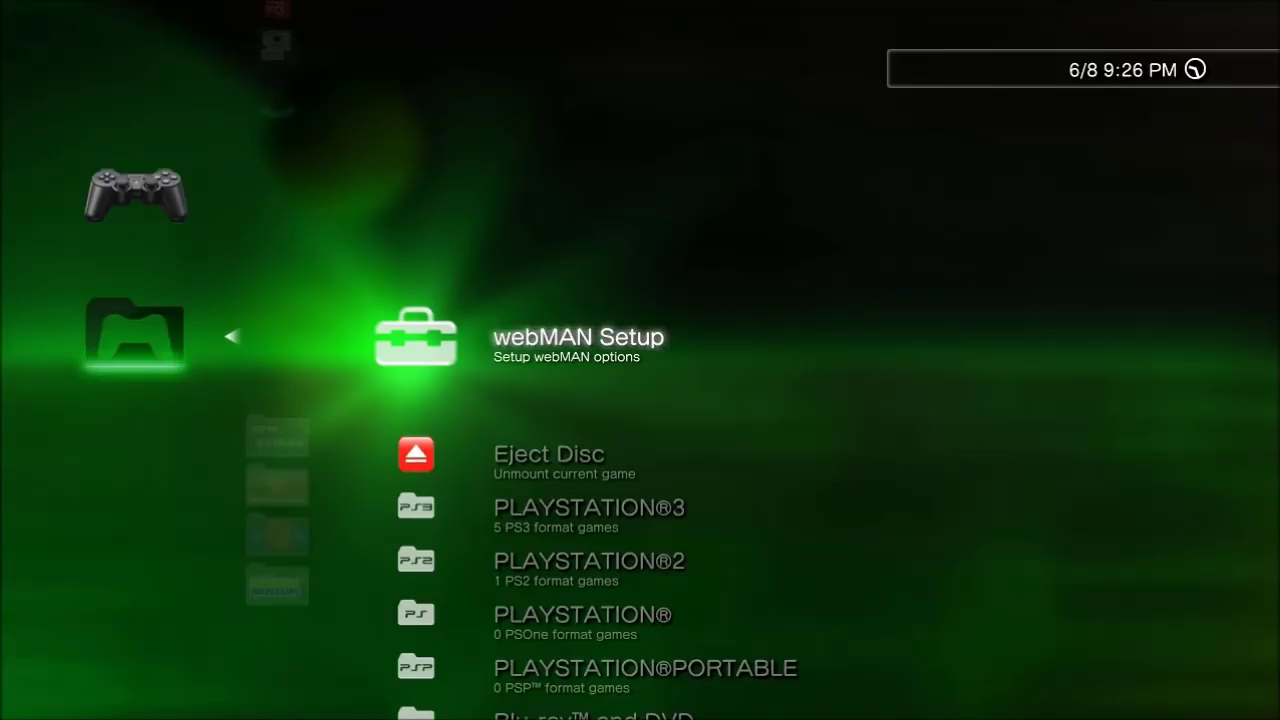
Look through the webMAN Games entries and open the webMAN Setup page
key("Down")
key("Down")
key("Down")
key("Up")
key("Up")
key("Up")
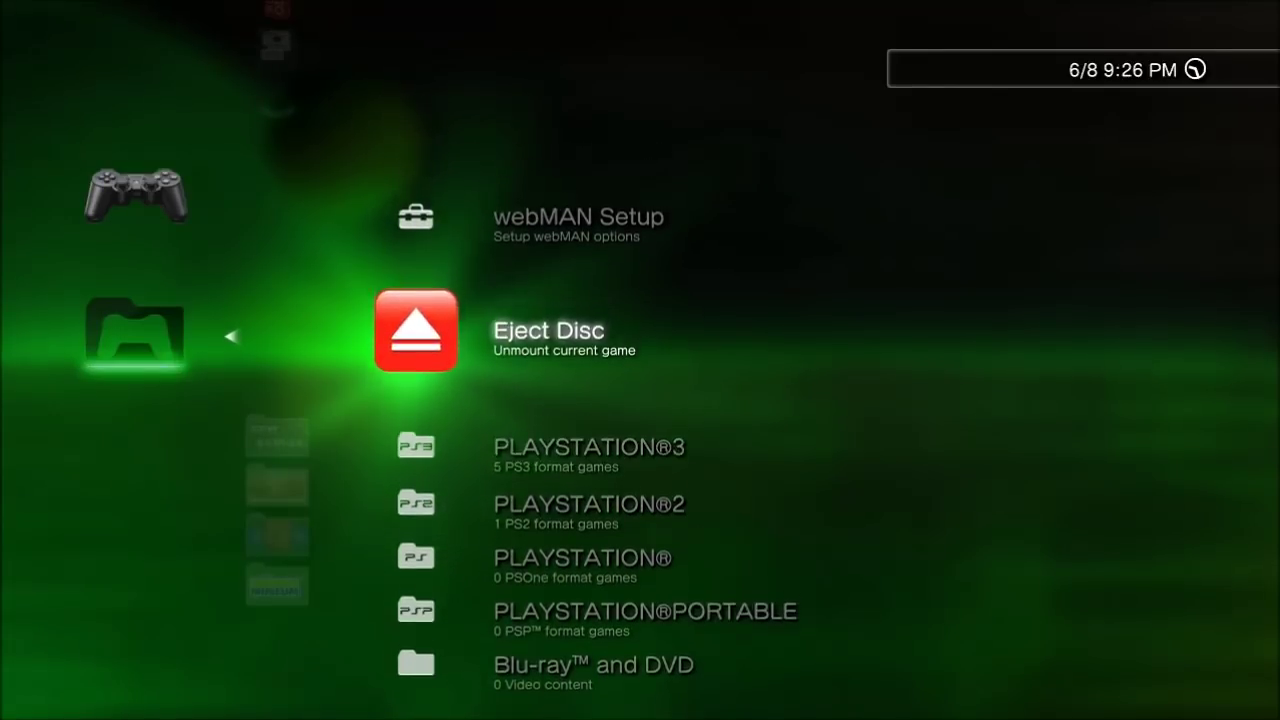
key("Return")
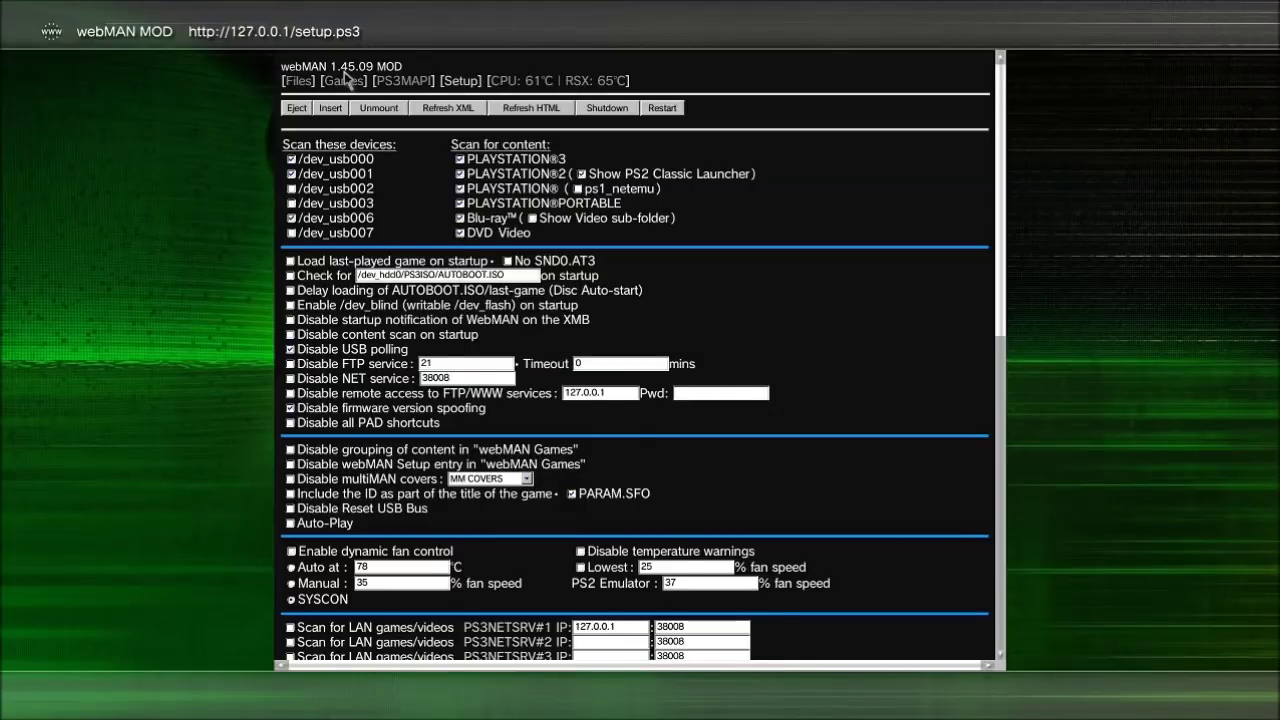
Close the webMAN setup page and leave the webMAN Games folder for the Game category
key("Escape")
key("Return")
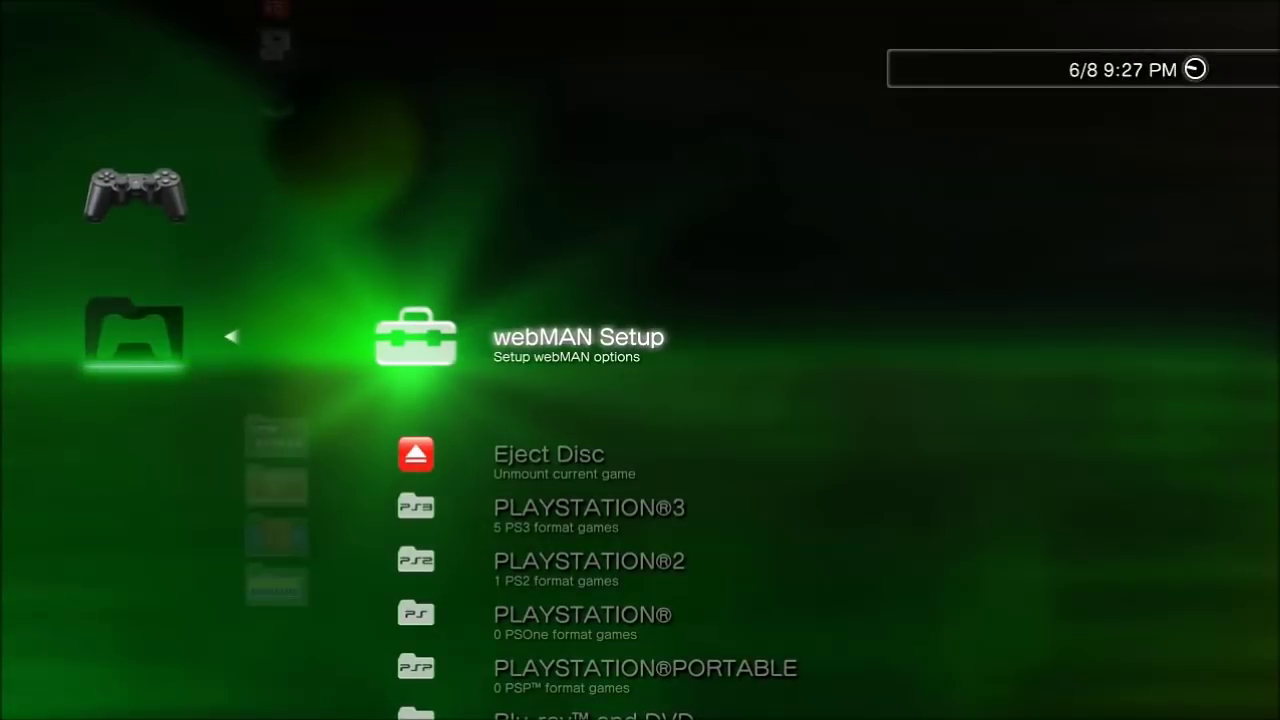
key("Escape")
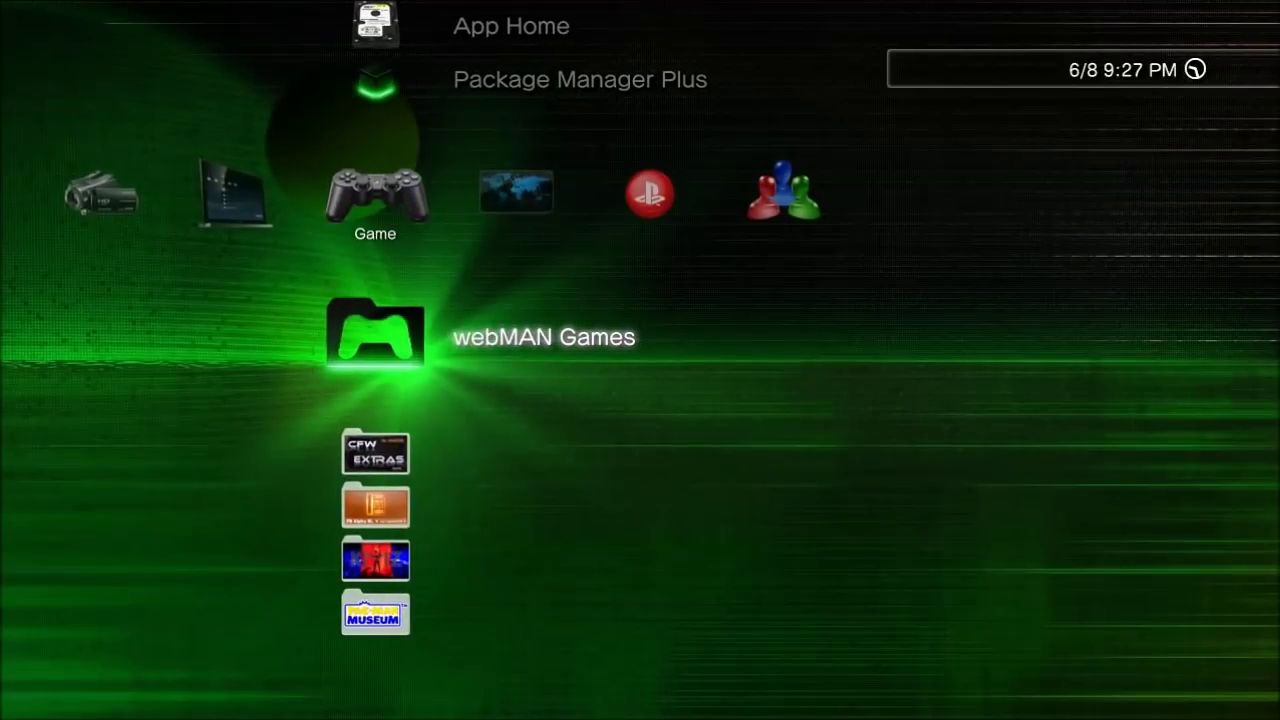